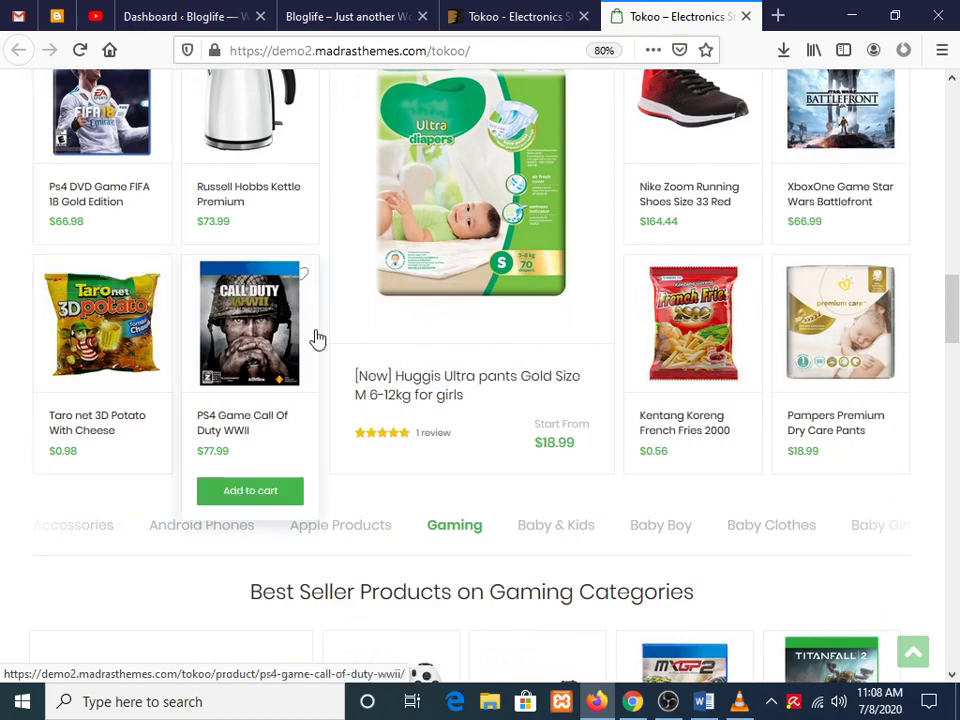
Browse the product sections of the Tokoo demo homepage and open the PlaySation 4 Pro White edition product.
{"action": "scroll", "coordinate": [692, 349], "scroll_direction": "down", "scroll_amount": 3}
{"action": "scroll", "coordinate": [700, 313], "scroll_direction": "down", "scroll_amount": 3}
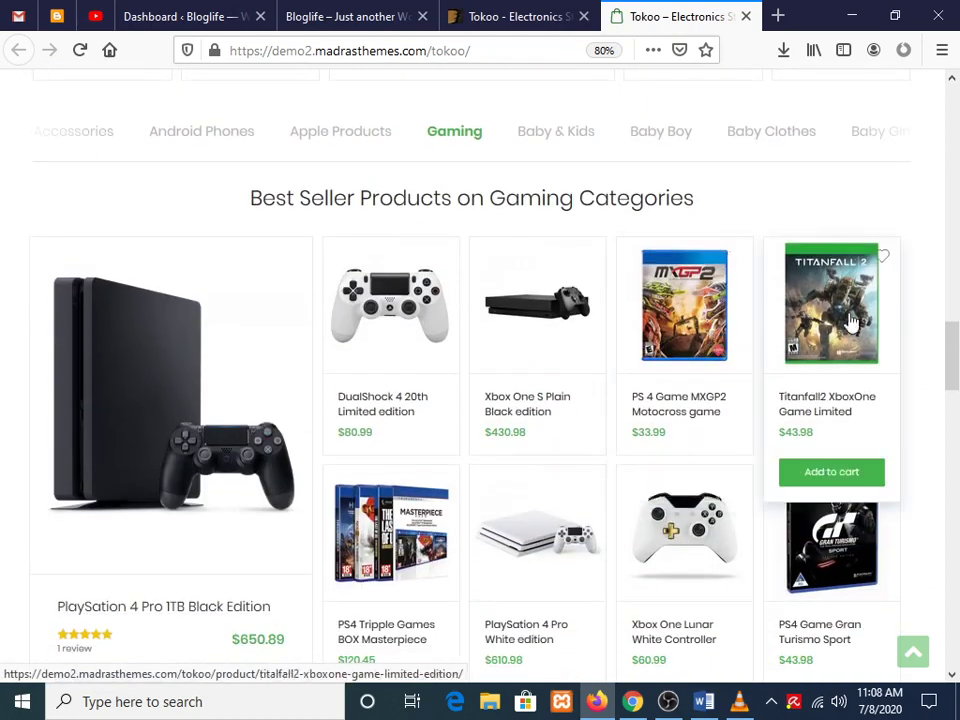
{"action": "scroll", "coordinate": [171, 330], "scroll_direction": "down", "scroll_amount": 4}
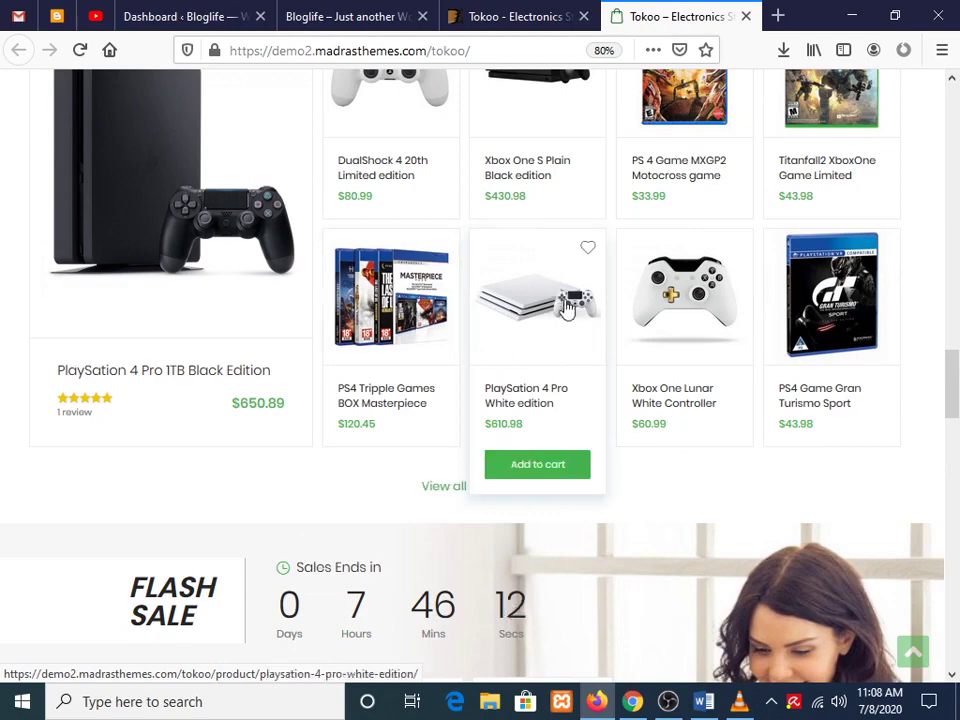
{"action": "scroll", "coordinate": [467, 317], "scroll_direction": "down", "scroll_amount": 9}
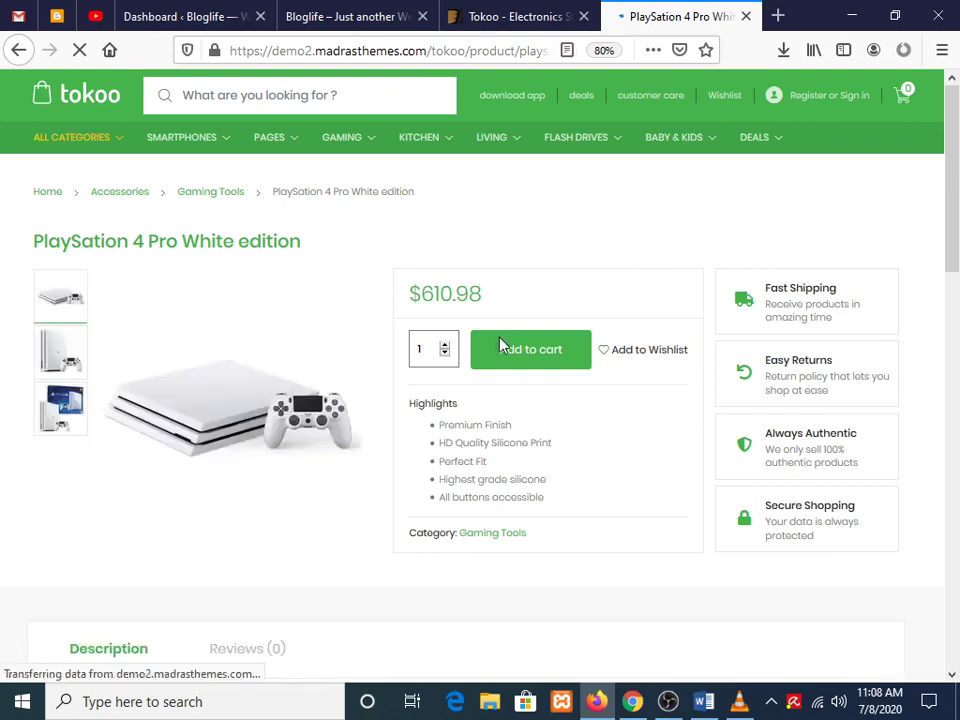
View the second and third gallery images of the PlaySation 4 Pro White edition product.
{"action": "scroll", "coordinate": [139, 412], "scroll_direction": "down", "scroll_amount": 2}
{"action": "scroll", "coordinate": [249, 411], "scroll_direction": "up", "scroll_amount": 1}
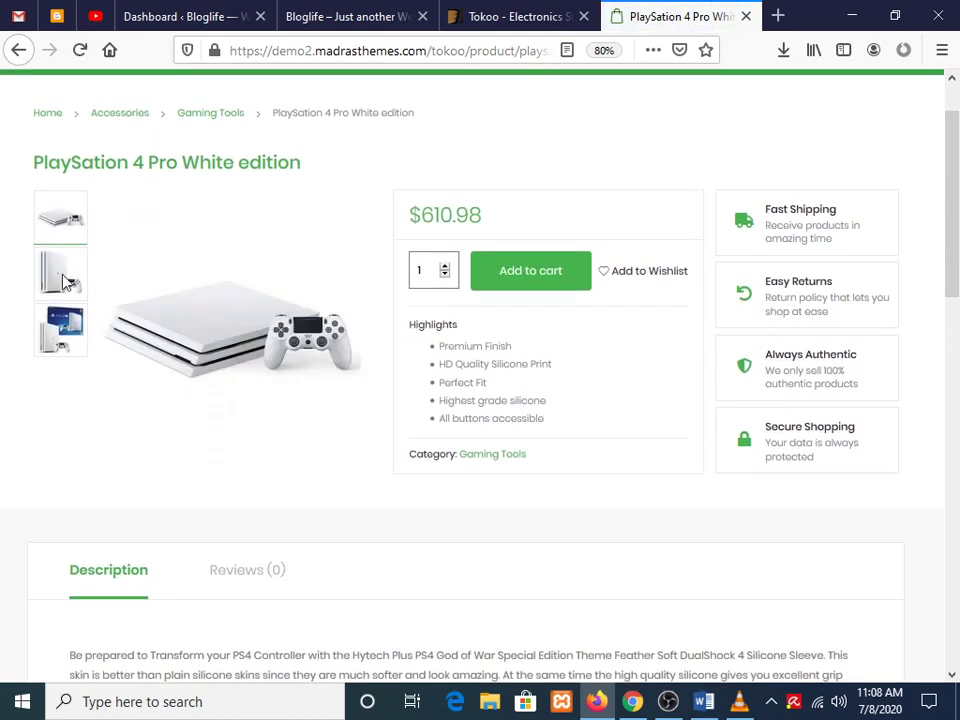
{"action": "left_click", "coordinate": [60, 275]}
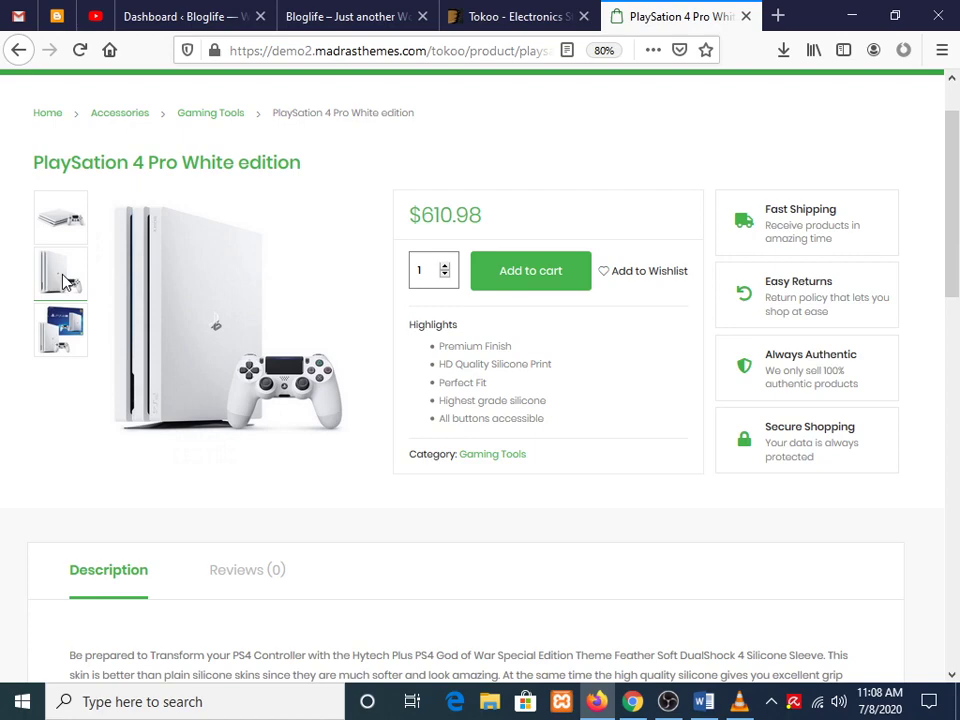
{"action": "left_click", "coordinate": [60, 323]}
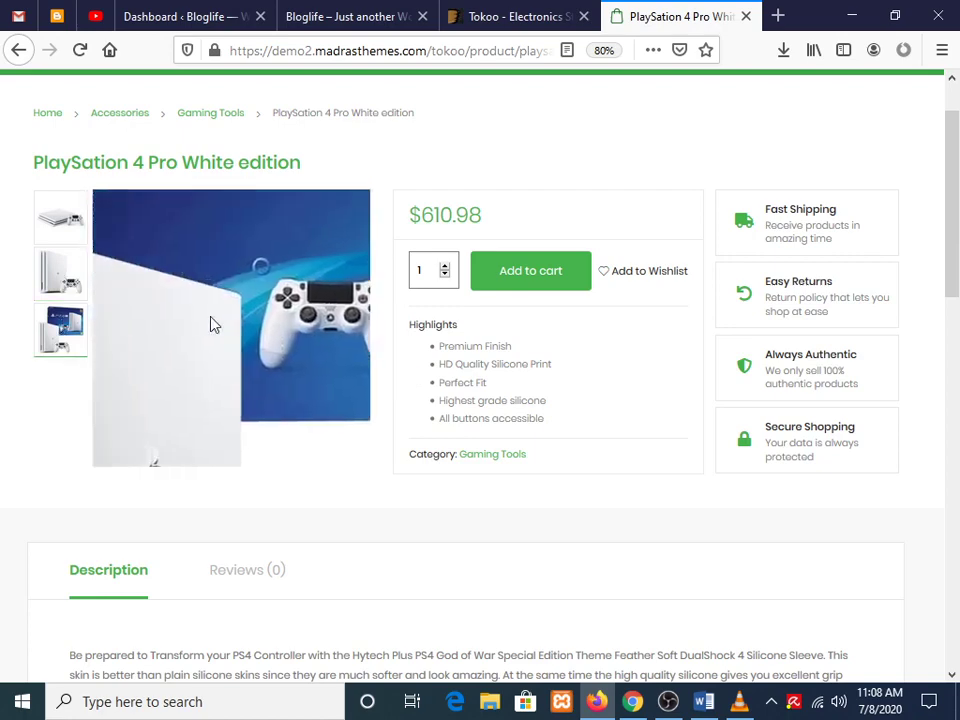
Look through the product's Description and Reviews sections and the rest of the page down to the footer.
{"action": "scroll", "coordinate": [396, 437], "scroll_direction": "down", "scroll_amount": 3}
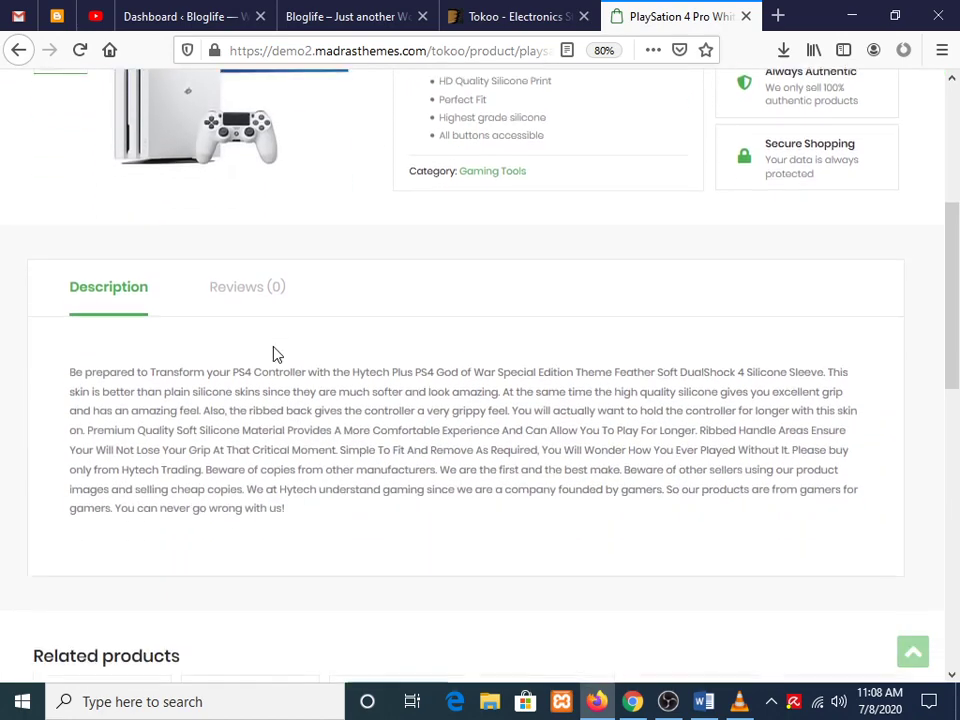
{"action": "left_click", "coordinate": [246, 258]}
{"action": "left_click", "coordinate": [139, 254]}
{"action": "scroll", "coordinate": [495, 339], "scroll_direction": "down", "scroll_amount": 8}
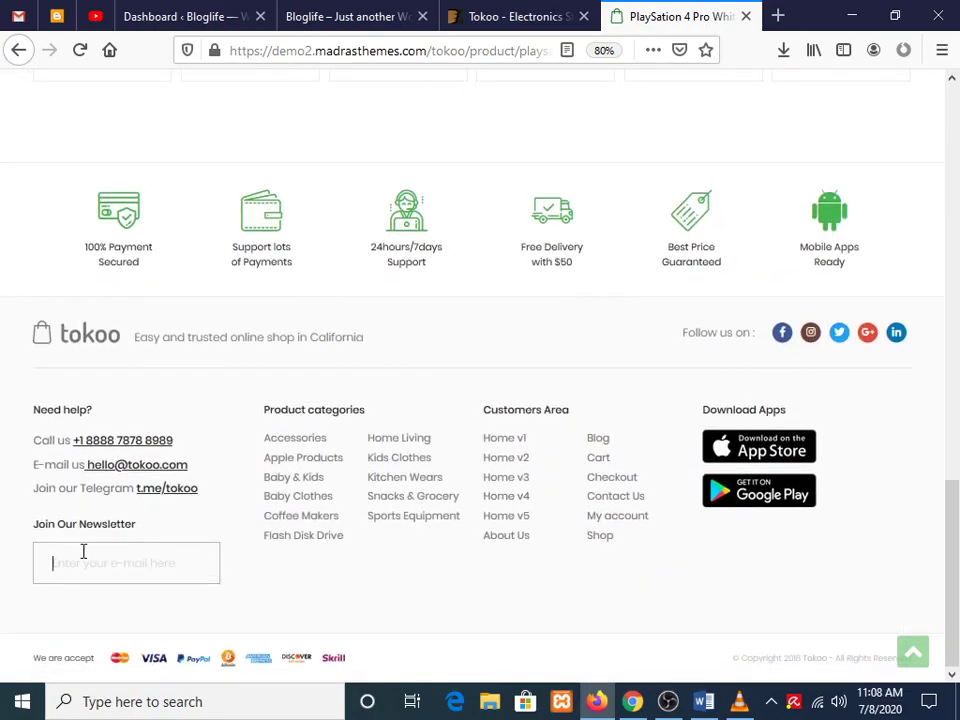
Return to the Tokoo demo homepage and look over its category menu and banner slider.
{"action": "scroll", "coordinate": [525, 407], "scroll_direction": "up", "scroll_amount": 12}
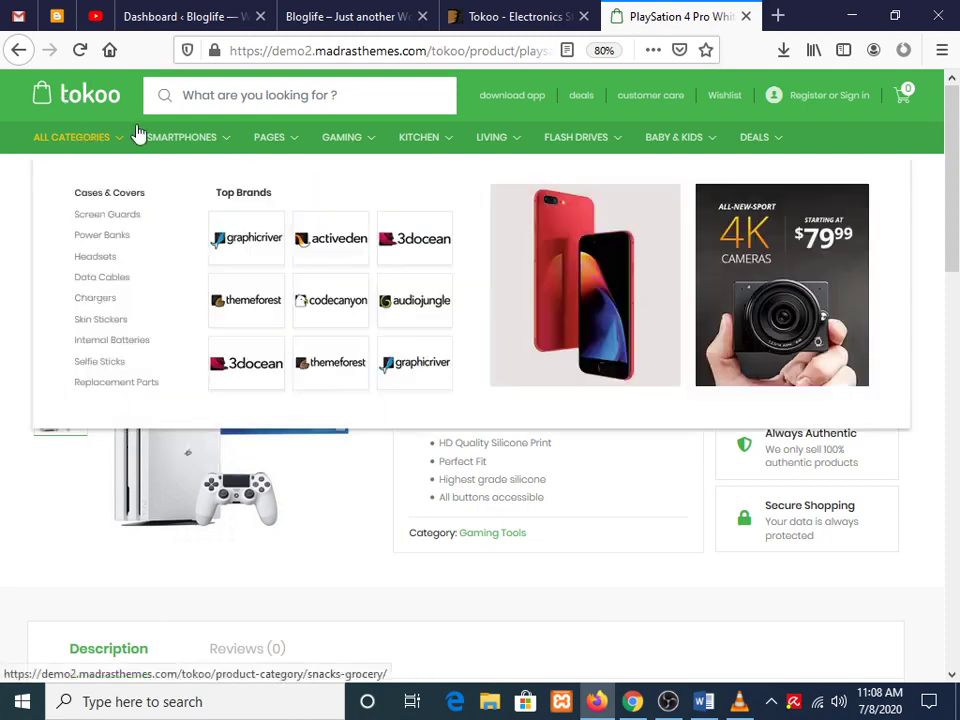
{"action": "left_click", "coordinate": [110, 104]}
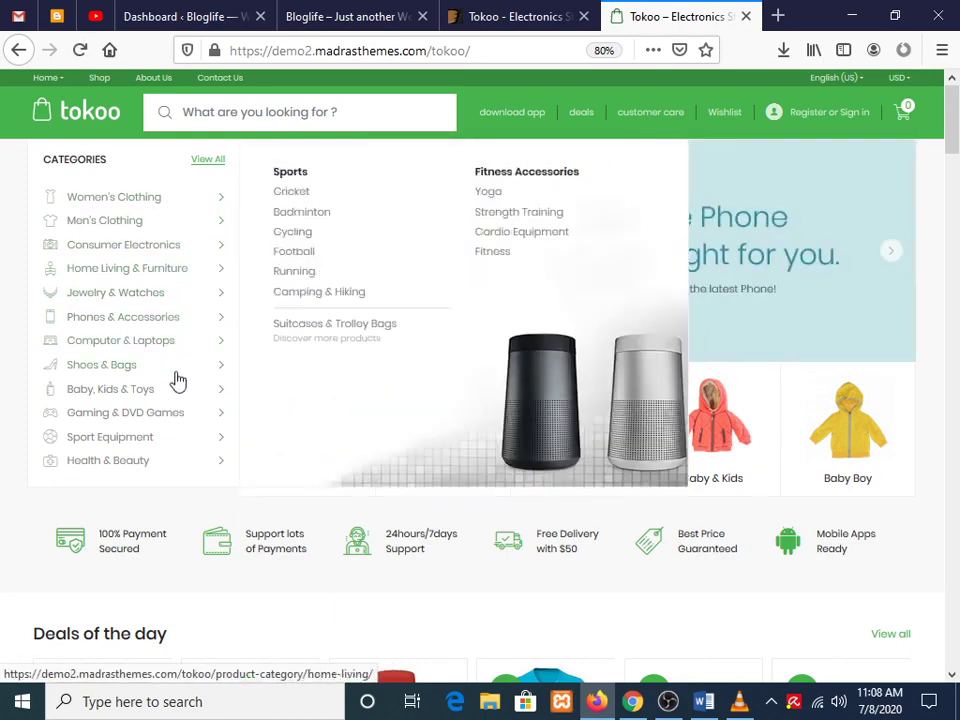
{"action": "left_click", "coordinate": [889, 256]}
Highlight the Tokoo theme's title on its ThemeForest page, then briefly show the Word note reading "Link description box".
{"action": "left_click", "coordinate": [487, 14]}
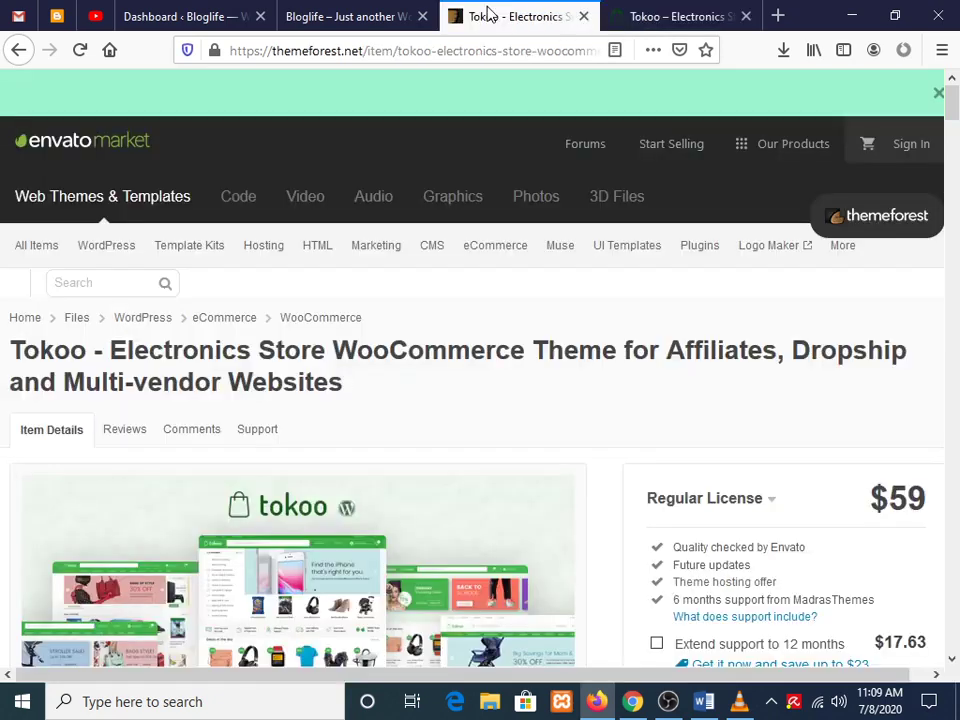
{"action": "scroll", "coordinate": [687, 360], "scroll_direction": "down", "scroll_amount": 3}
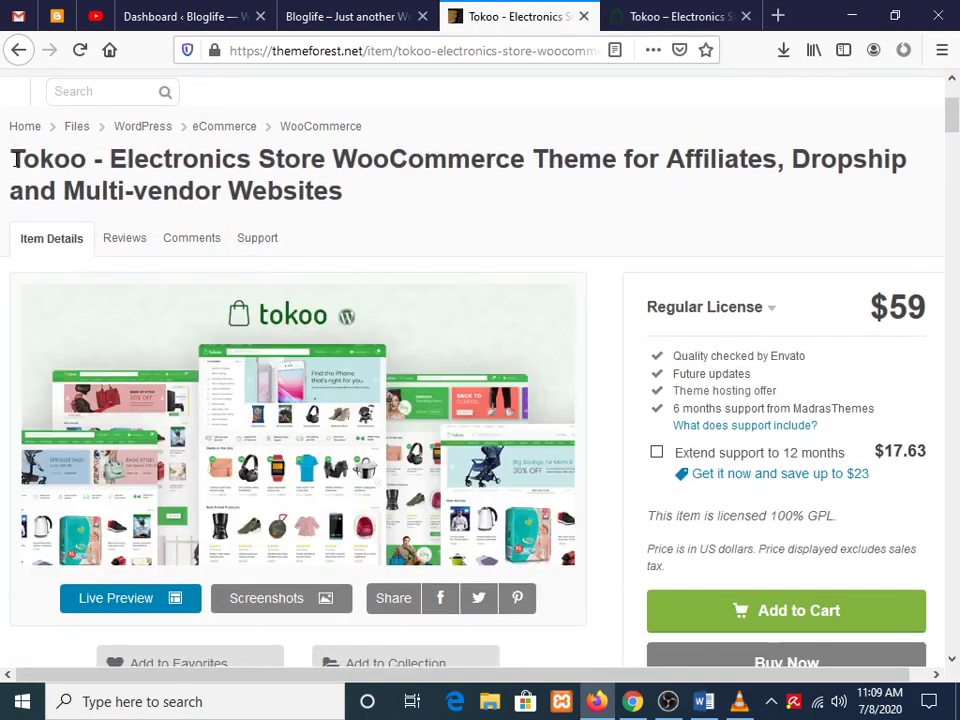
{"action": "left_click_drag", "start_coordinate": [14, 160], "coordinate": [370, 218]}
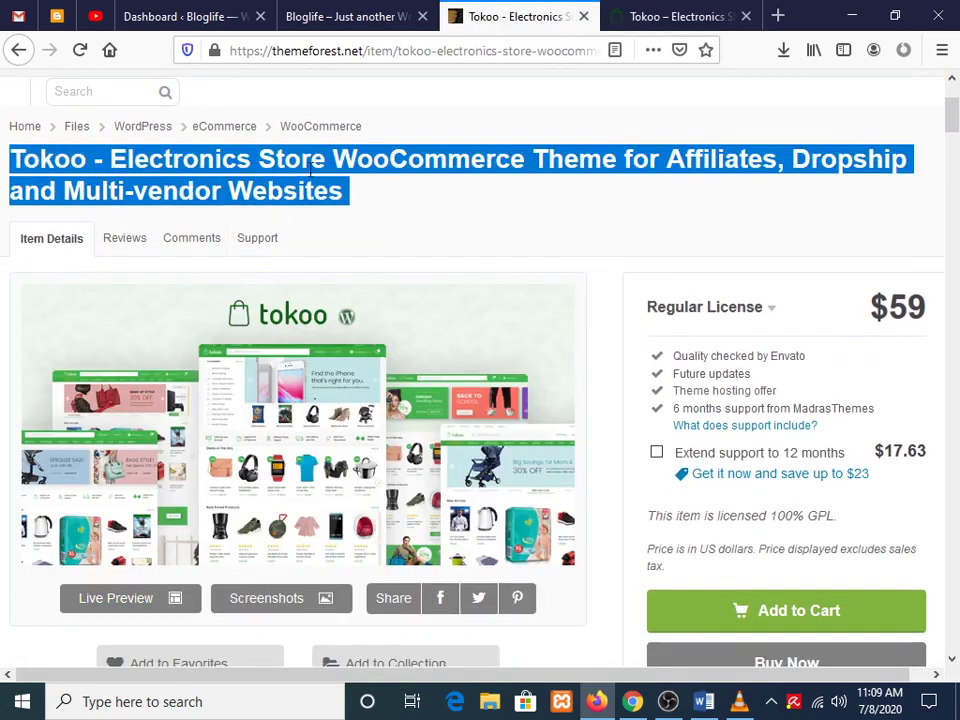
{"action": "left_click", "coordinate": [468, 230]}
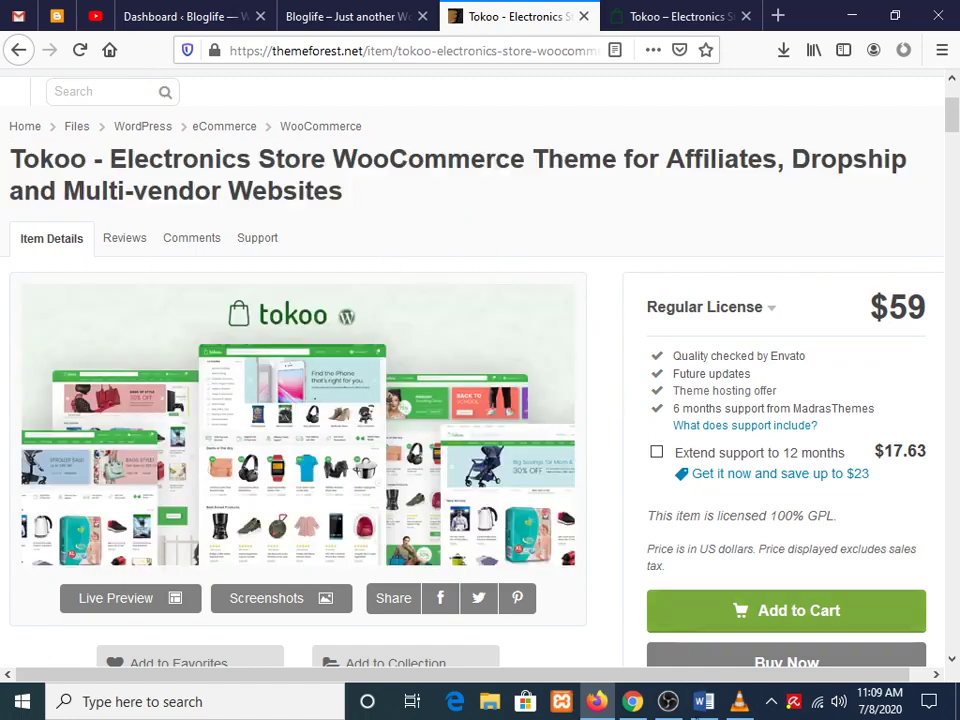
{"action": "left_click", "coordinate": [705, 702]}
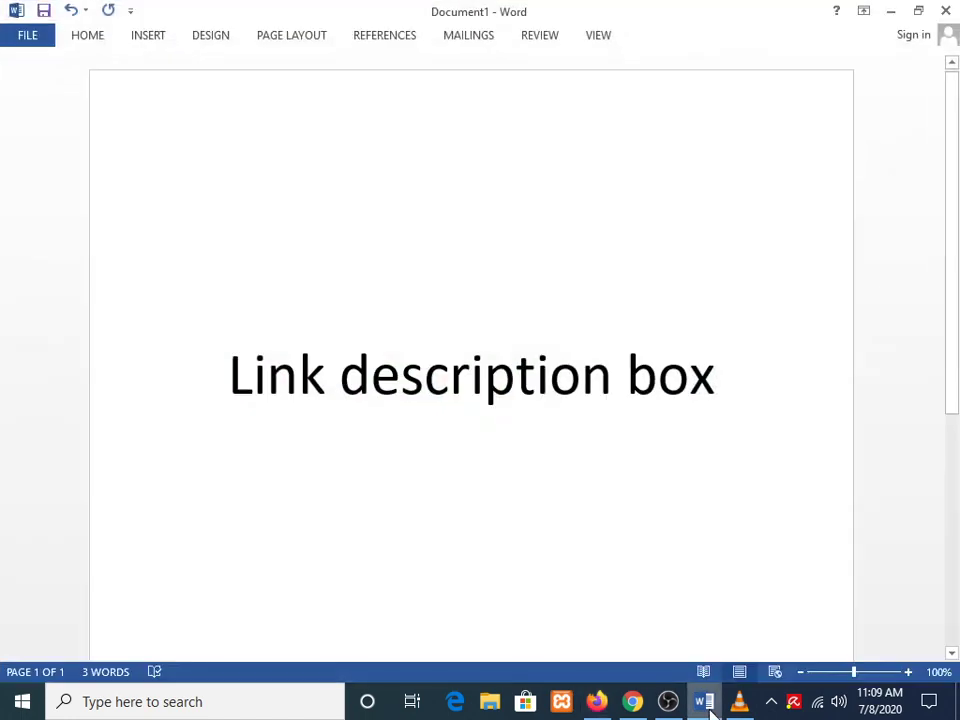
{"action": "left_click", "coordinate": [705, 702]}
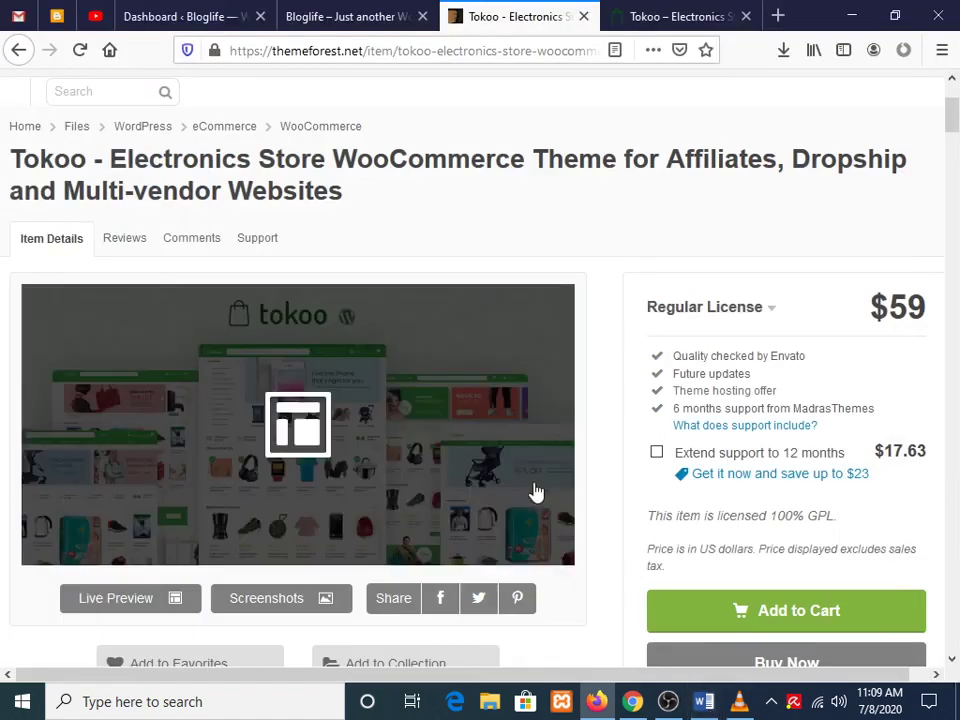
Highlight the $59 Regular License price on the theme's ThemeForest page, then clear the selection.
{"action": "scroll", "coordinate": [600, 460], "scroll_direction": "down", "scroll_amount": 2}
{"action": "scroll", "coordinate": [637, 432], "scroll_direction": "down", "scroll_amount": 1}
{"action": "left_click_drag", "start_coordinate": [866, 116], "coordinate": [926, 116]}
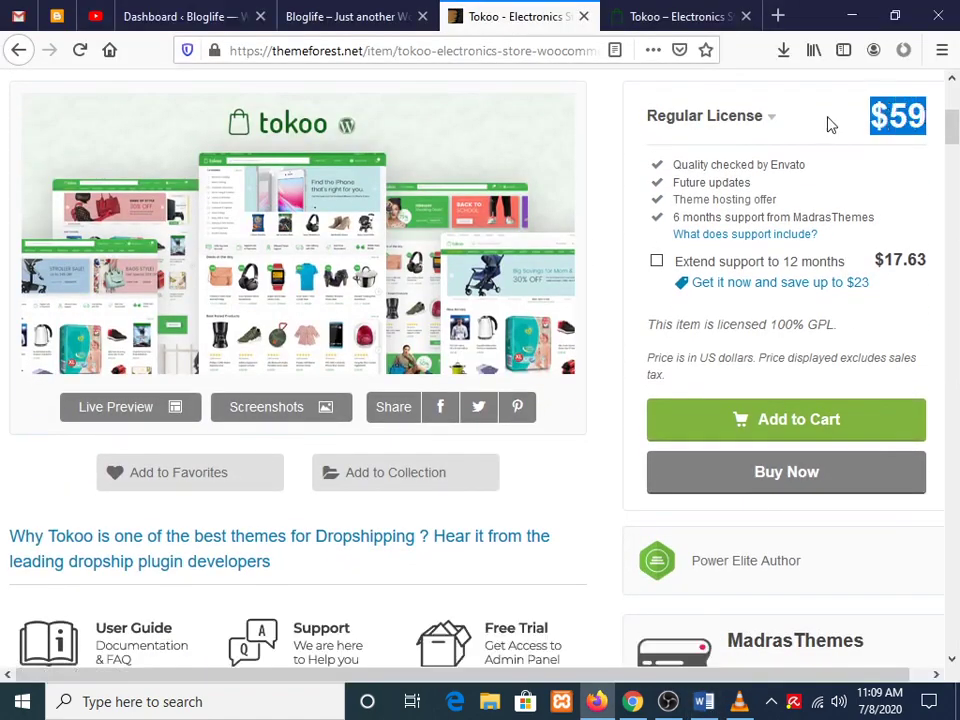
{"action": "left_click", "coordinate": [814, 124]}
{"action": "scroll", "coordinate": [740, 180], "scroll_direction": "up", "scroll_amount": 4}
Switch to the Bloglife WordPress dashboard and open its list of installed themes.
{"action": "left_click", "coordinate": [377, 24]}
{"action": "left_click", "coordinate": [189, 14]}
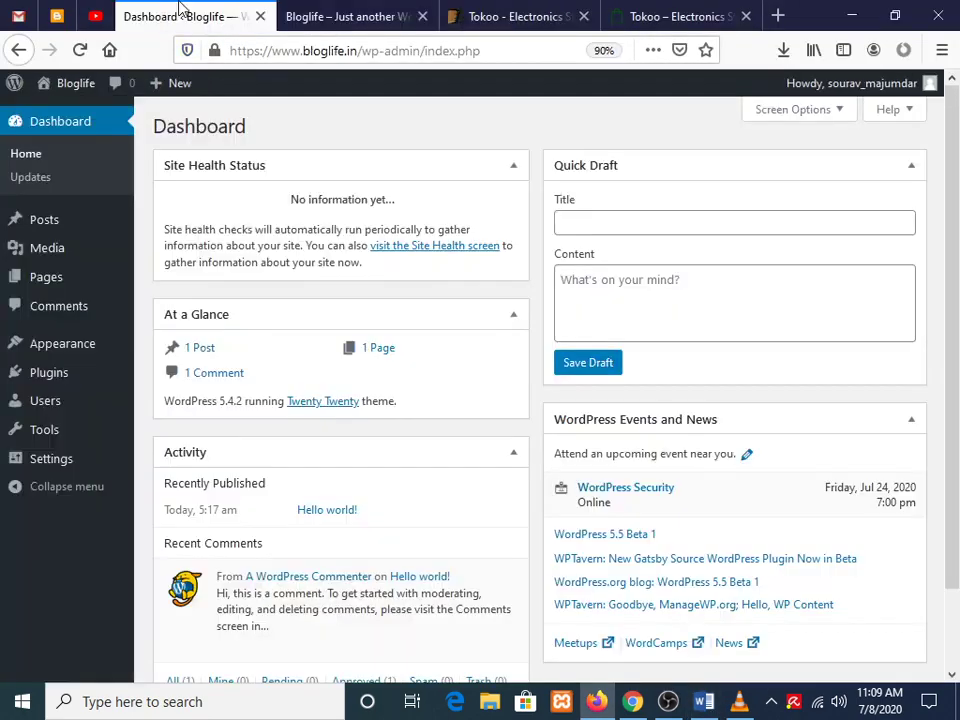
{"action": "scroll", "coordinate": [115, 293], "scroll_direction": "down", "scroll_amount": 2}
{"action": "mouse_move", "coordinate": [57, 344]}
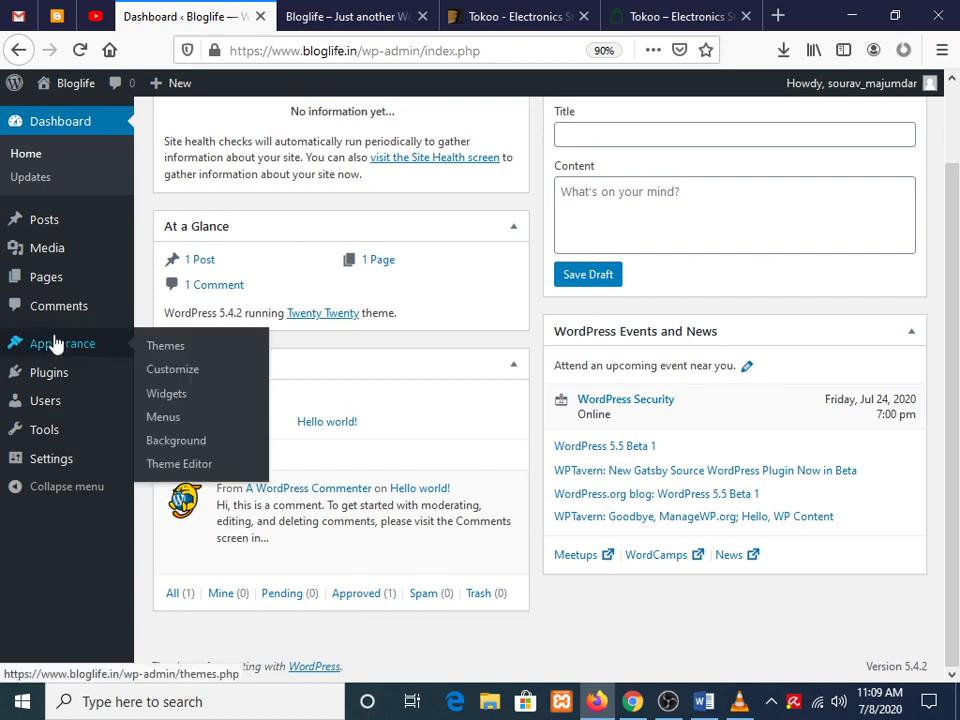
{"action": "left_click", "coordinate": [162, 352]}
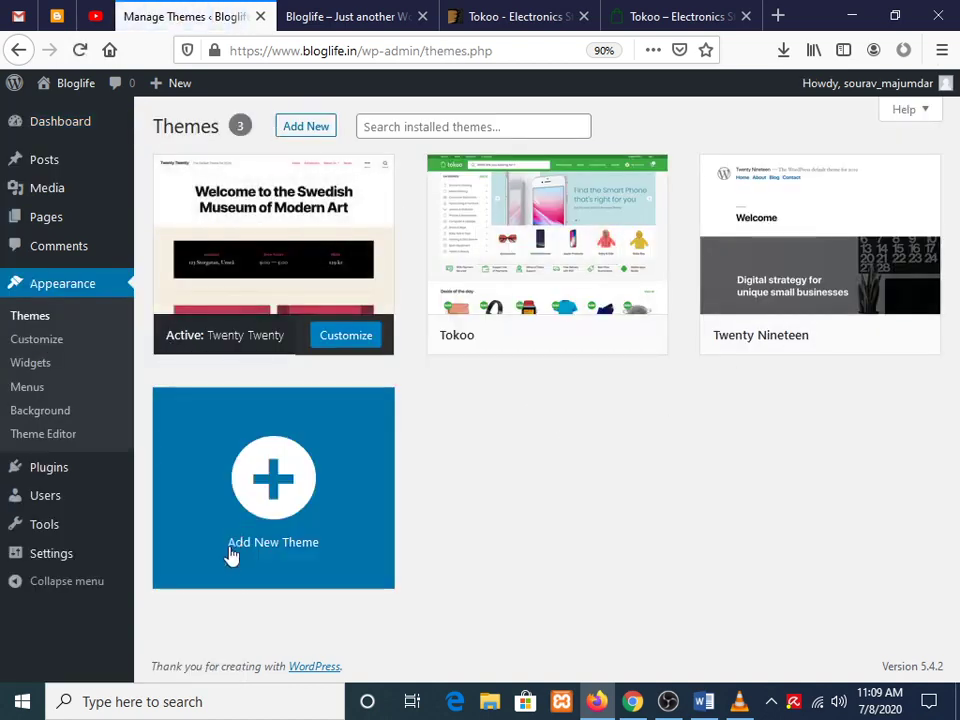
Upload and install tokoo-child.zip as a new theme, then return to the installed themes list.
{"action": "left_click", "coordinate": [278, 486]}
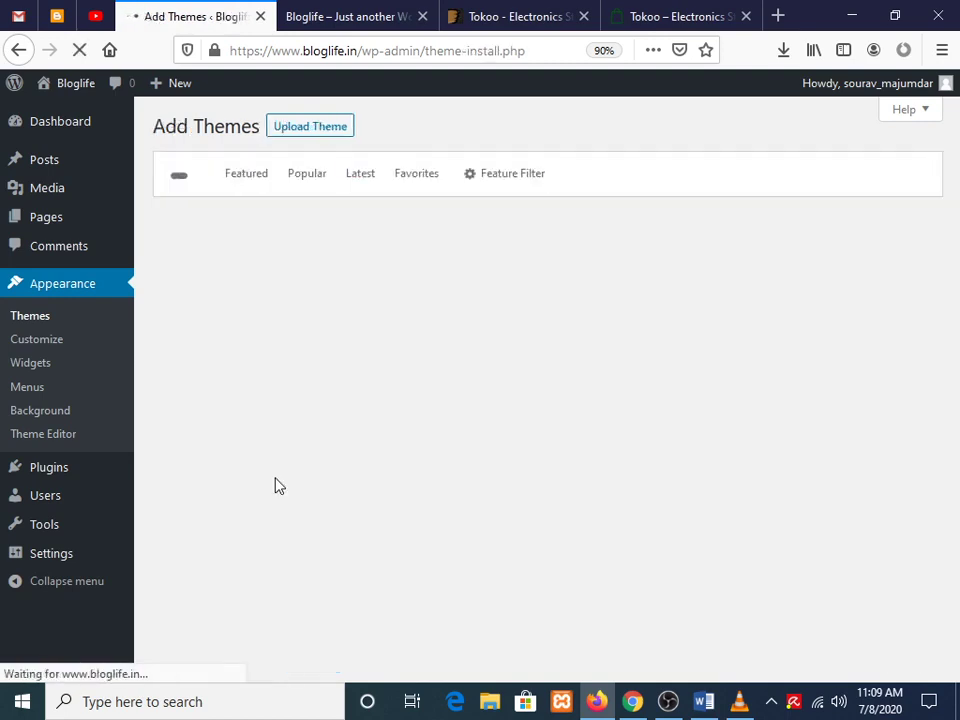
{"action": "left_click", "coordinate": [268, 131]}
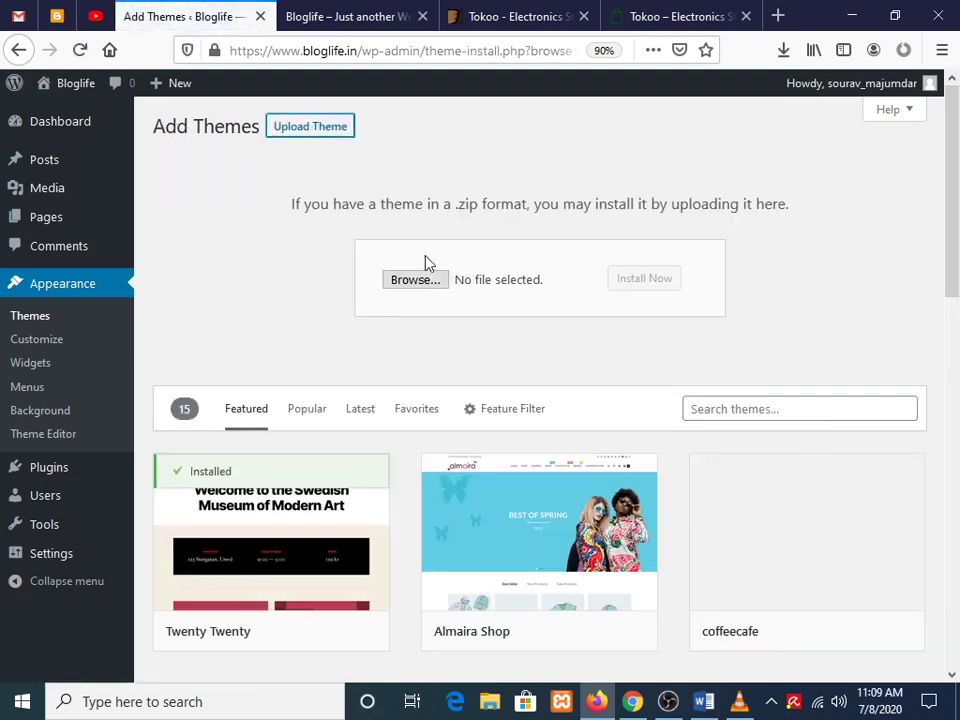
{"action": "left_click", "coordinate": [424, 283]}
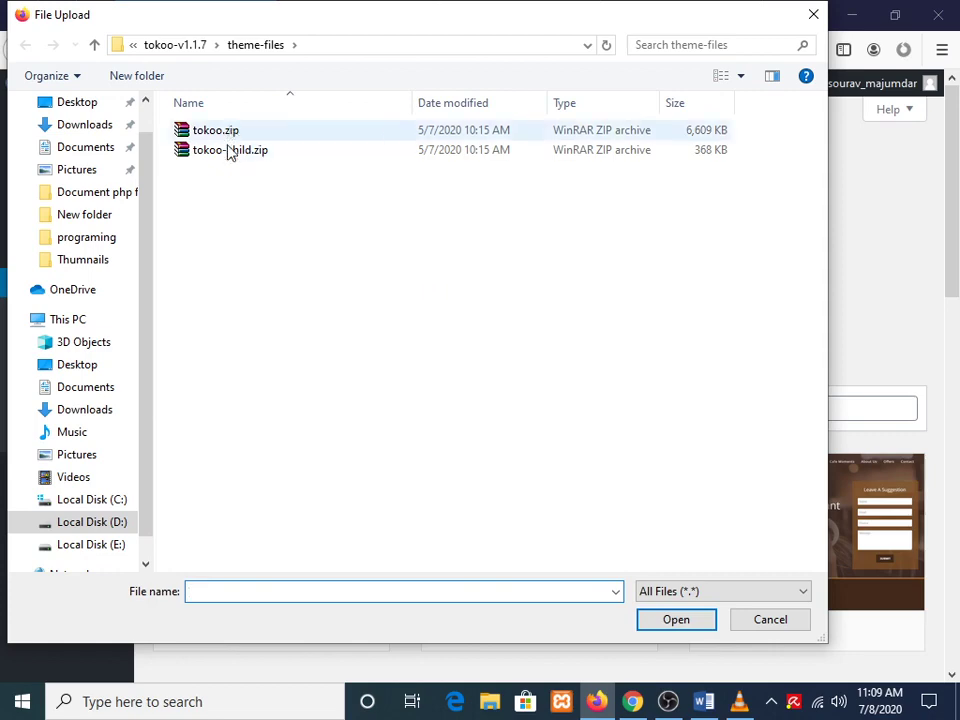
{"action": "left_click", "coordinate": [228, 151]}
{"action": "left_click", "coordinate": [667, 628]}
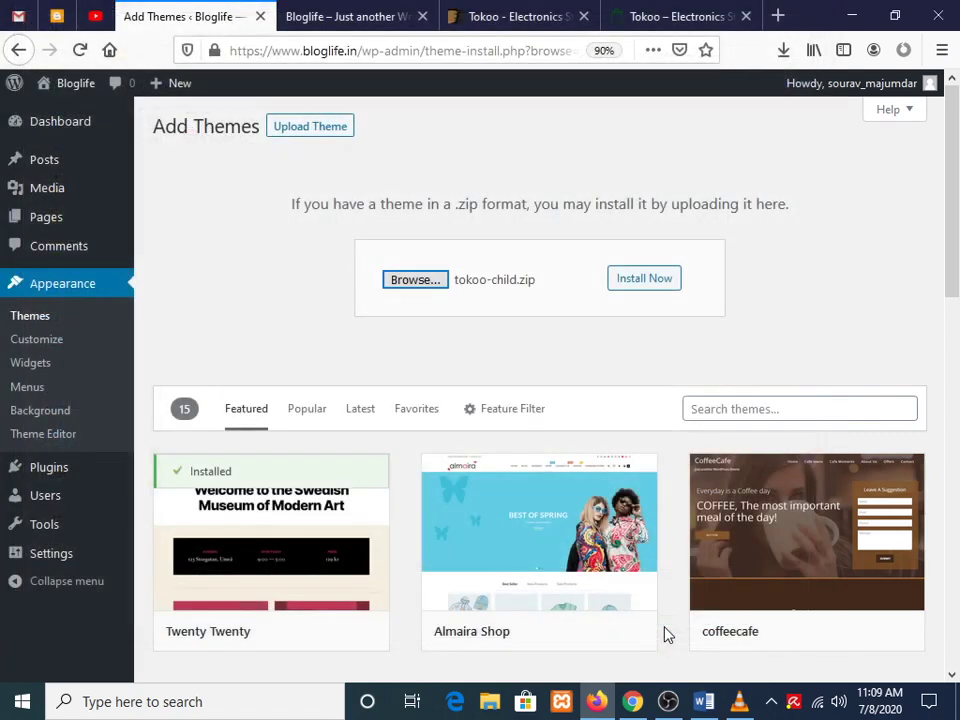
{"action": "left_click", "coordinate": [660, 282]}
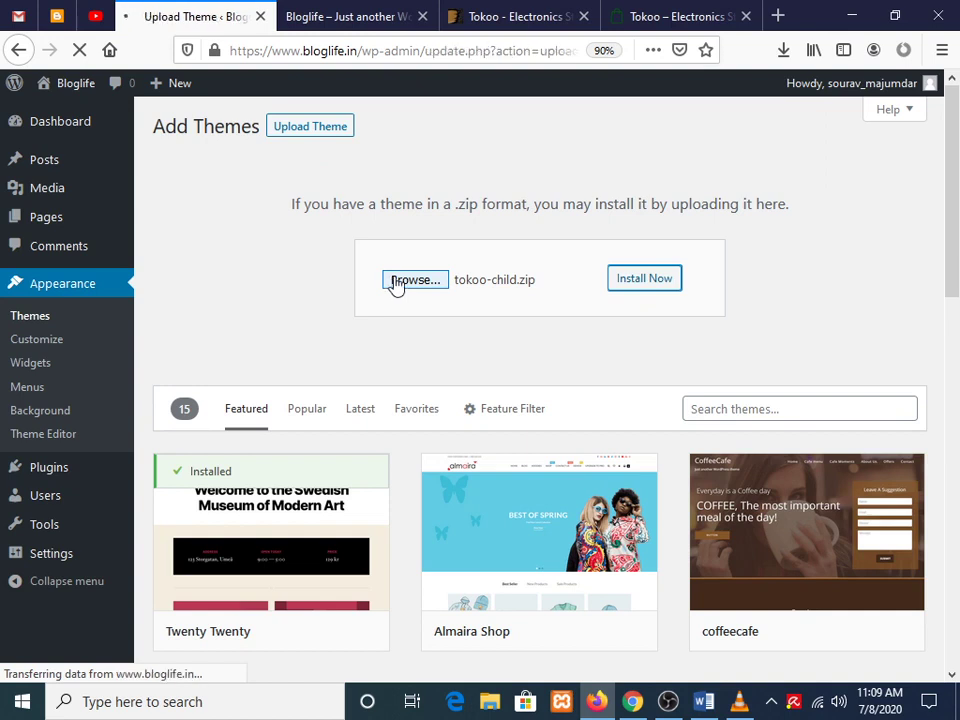
{"action": "left_click", "coordinate": [318, 300]}
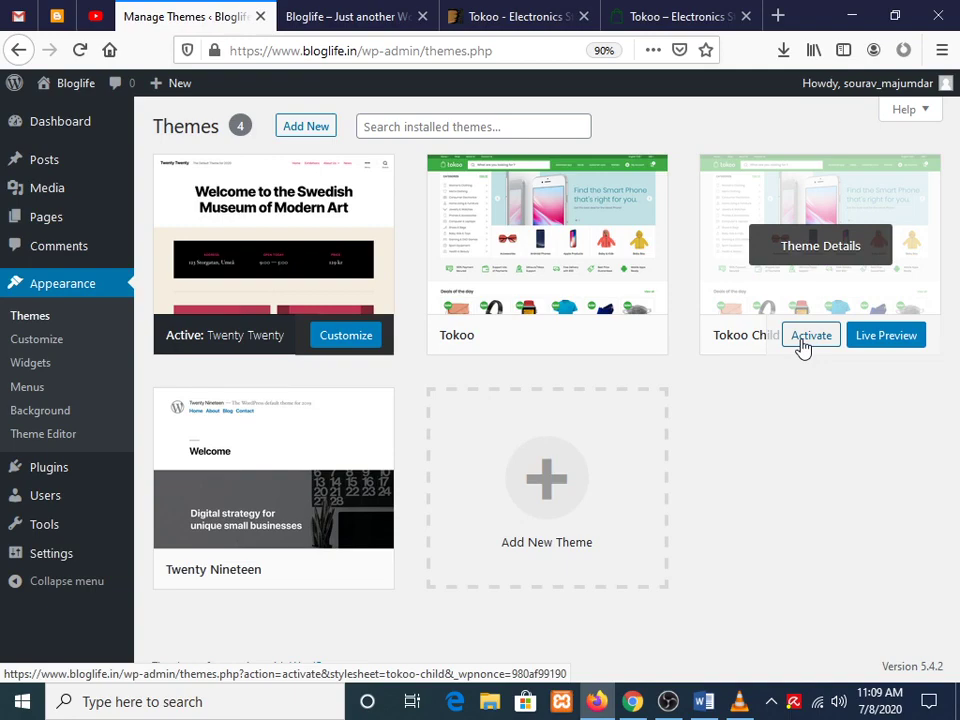
Minimize the browser and open the pro themes folder inside programing on Local Disk (D:) in File Explorer.
{"action": "left_click", "coordinate": [845, 16]}
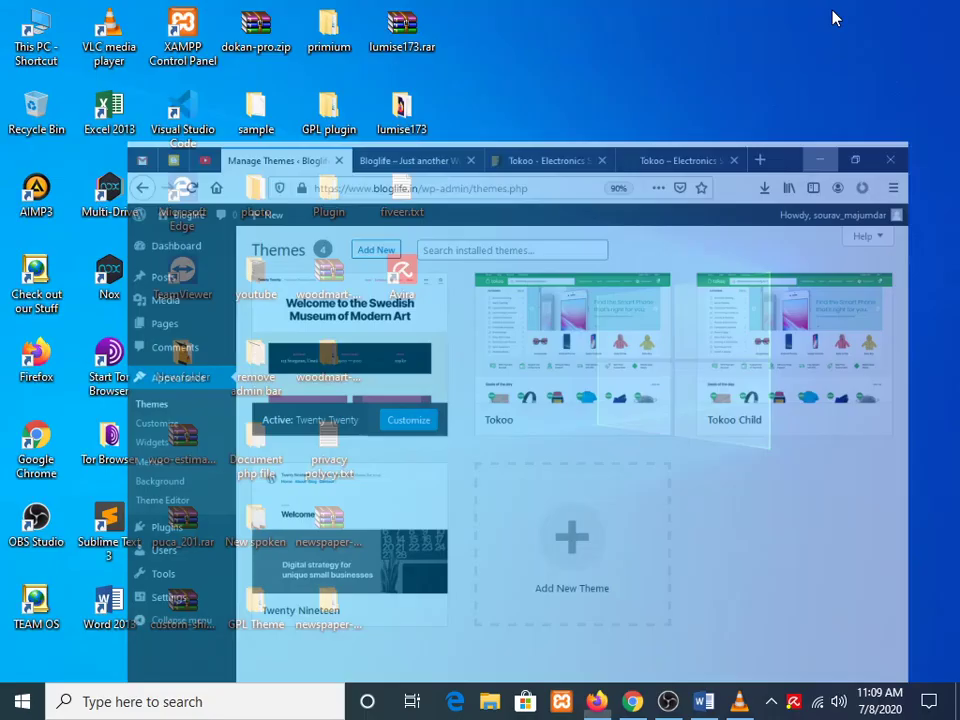
{"action": "double_click", "coordinate": [58, 30]}
{"action": "double_click", "coordinate": [496, 442]}
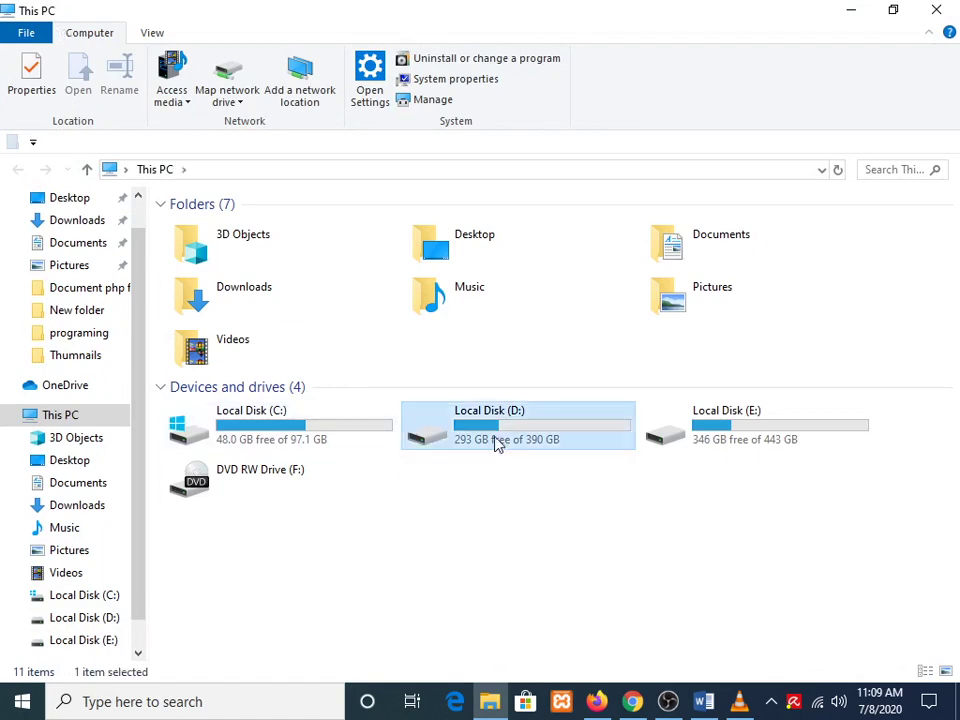
{"action": "double_click", "coordinate": [440, 396]}
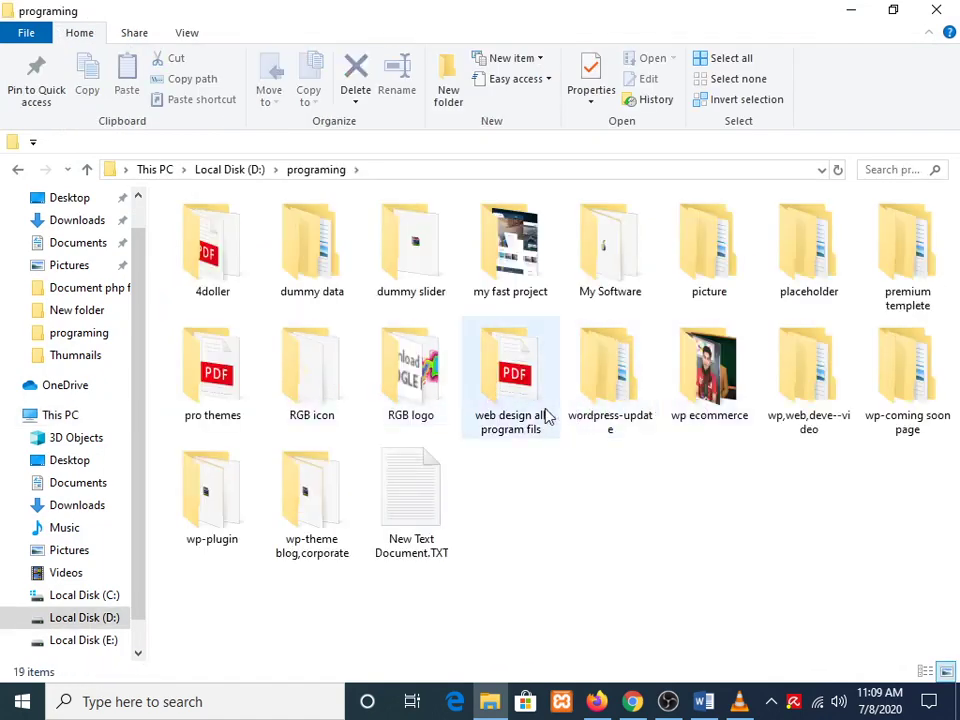
{"action": "left_click", "coordinate": [233, 405]}
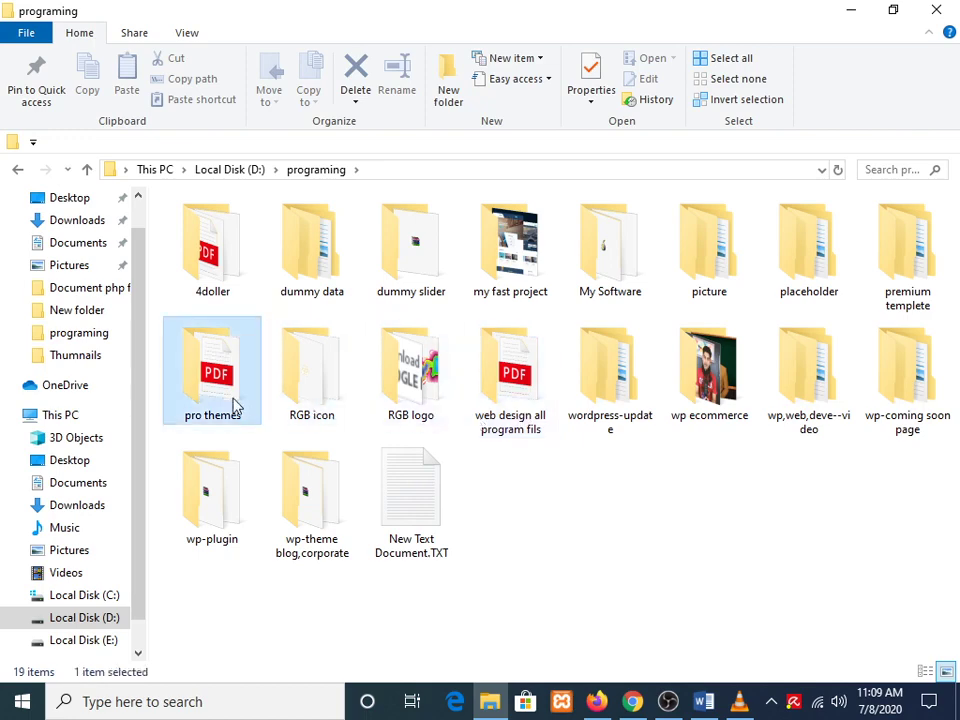
{"action": "double_click", "coordinate": [233, 405]}
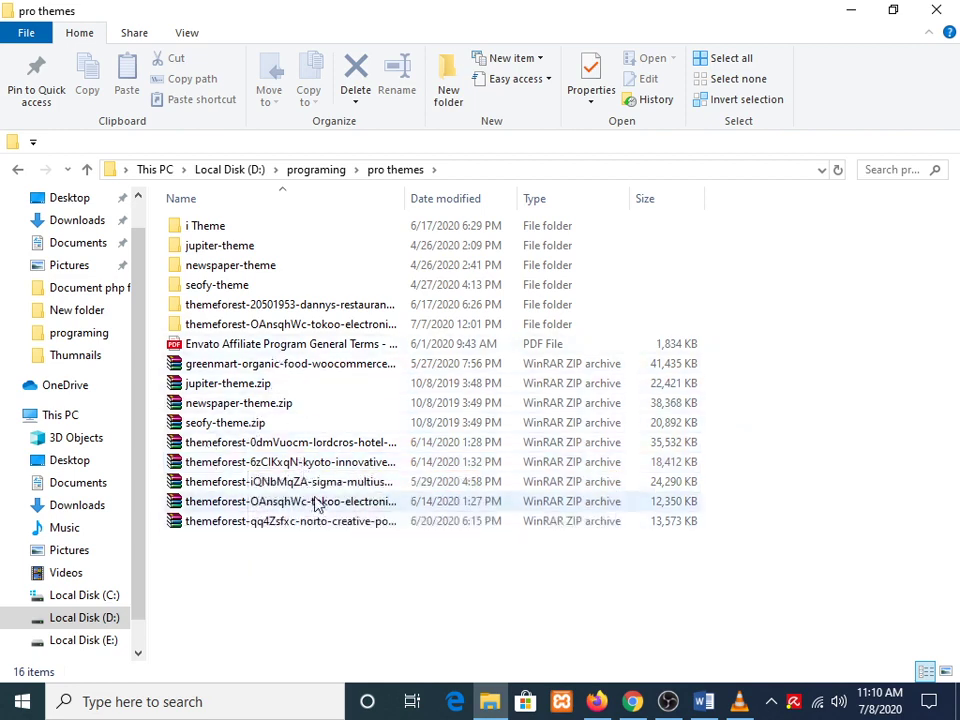
Open the themeforest-OAnsqhWc-tokoo-electronics zip archive in WinRAR to view its contents, dismissing the license reminder.
{"action": "left_click", "coordinate": [316, 502]}
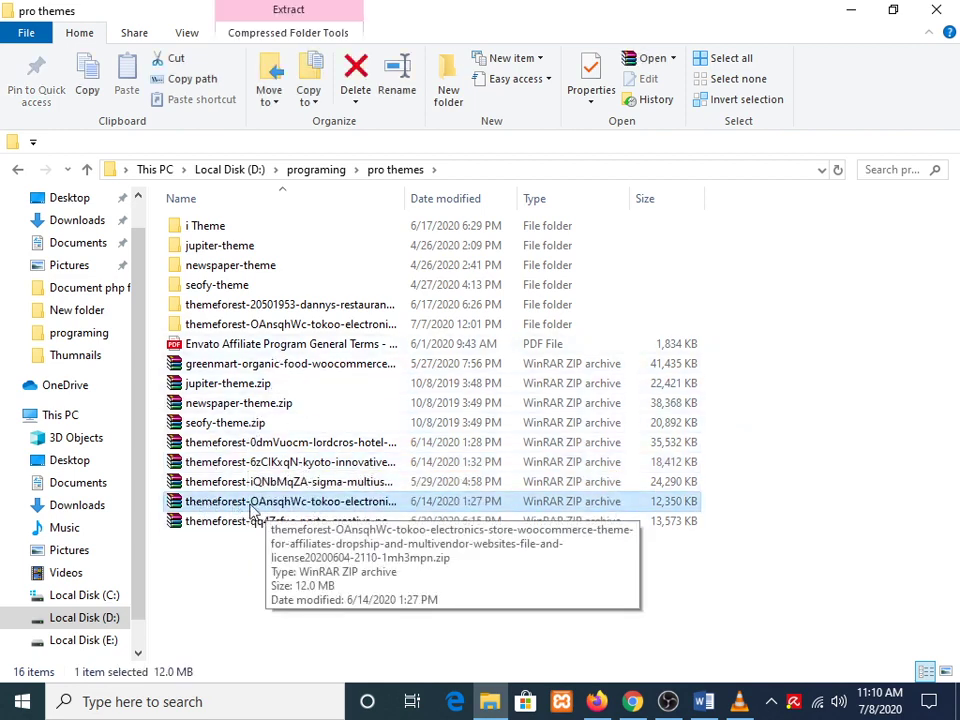
{"action": "left_click", "coordinate": [250, 504]}
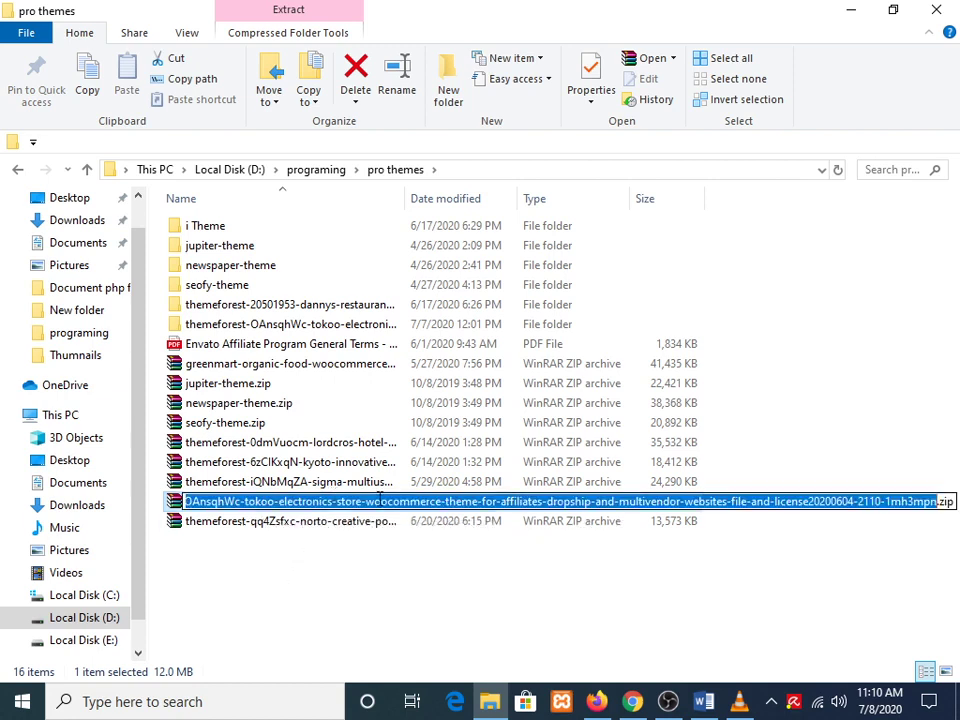
{"action": "left_click", "coordinate": [300, 572]}
{"action": "double_click", "coordinate": [266, 510]}
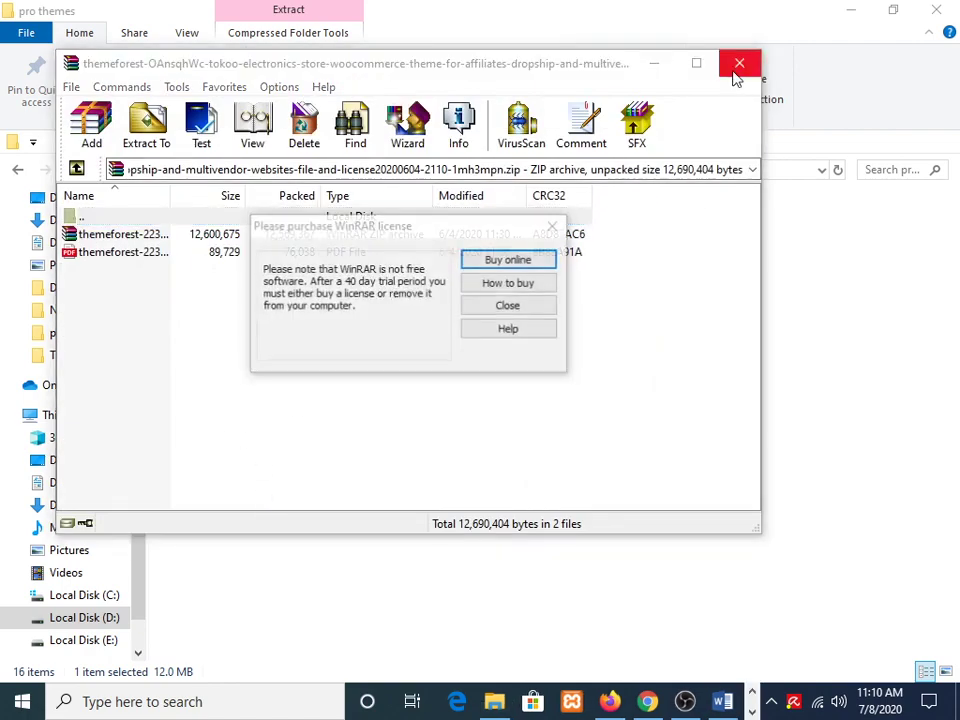
{"action": "left_click", "coordinate": [556, 225]}
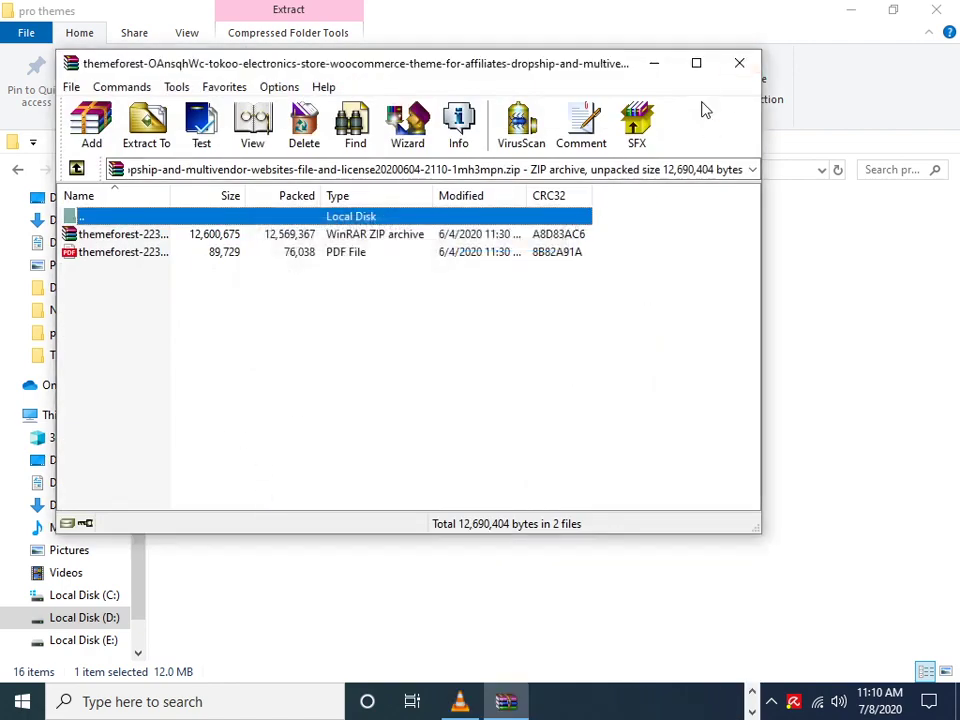
Close the WinRAR archive window and bring up the extraction options for the Tokoo zip in the pro themes folder.
{"action": "left_click", "coordinate": [738, 63]}
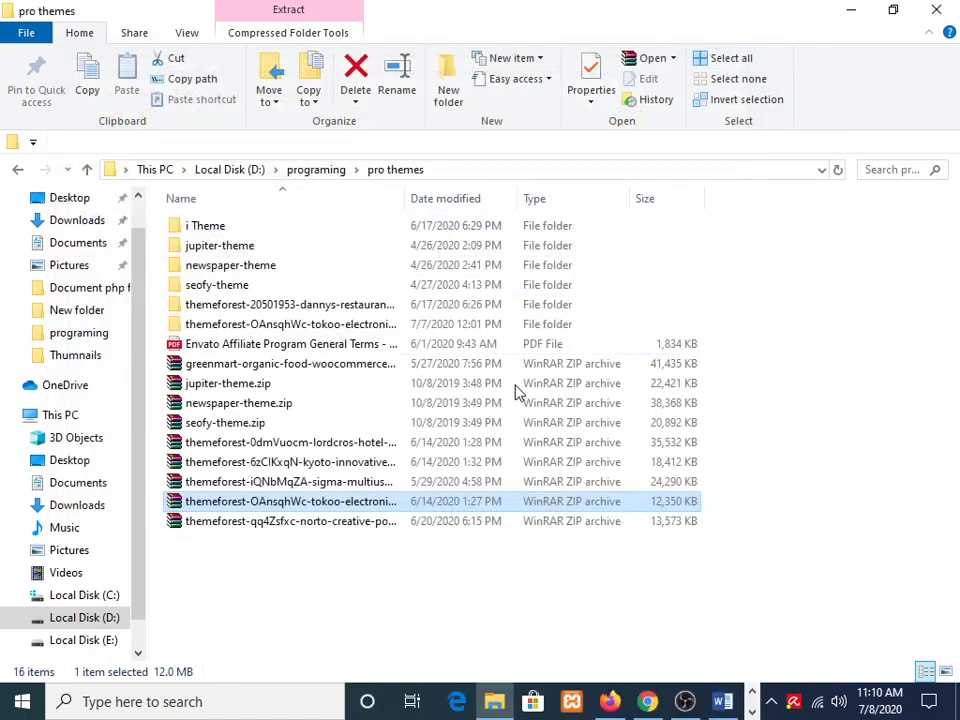
{"action": "right_click", "coordinate": [253, 504]}
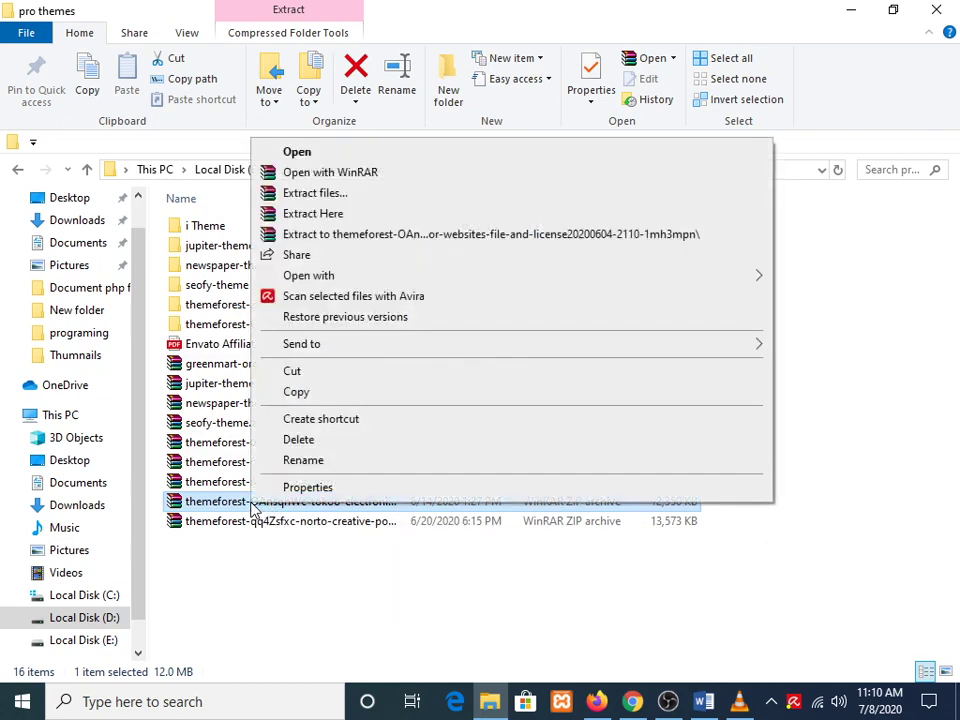
{"action": "left_click", "coordinate": [368, 220]}
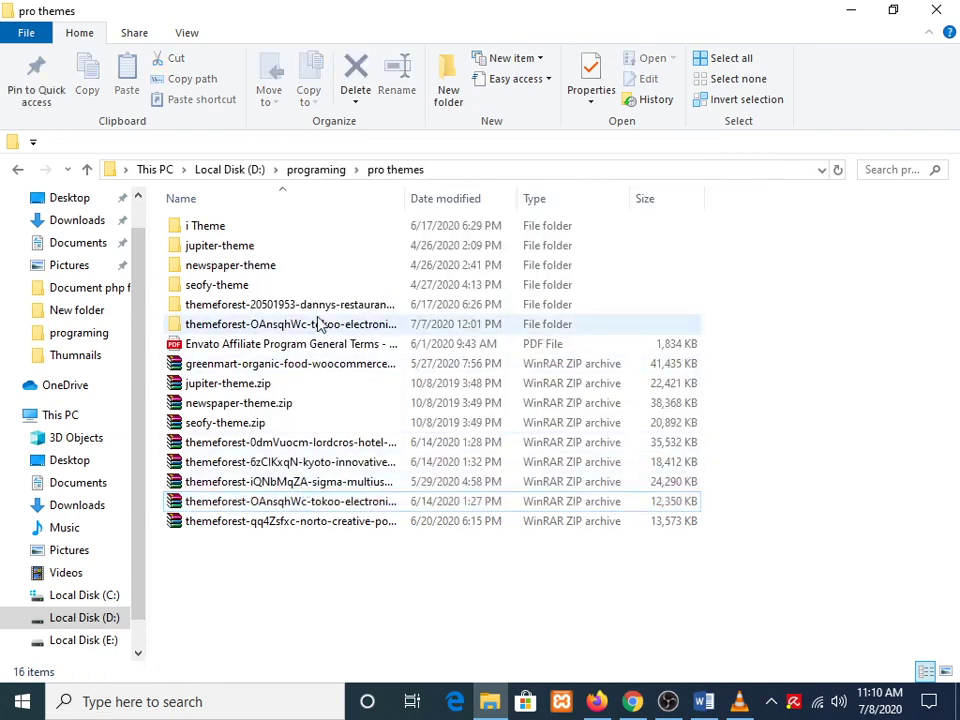
Open theme-files inside tokoo-v1.1.7 in the extracted Tokoo folder and compare its zips with the installed WordPress themes.
{"action": "double_click", "coordinate": [320, 323]}
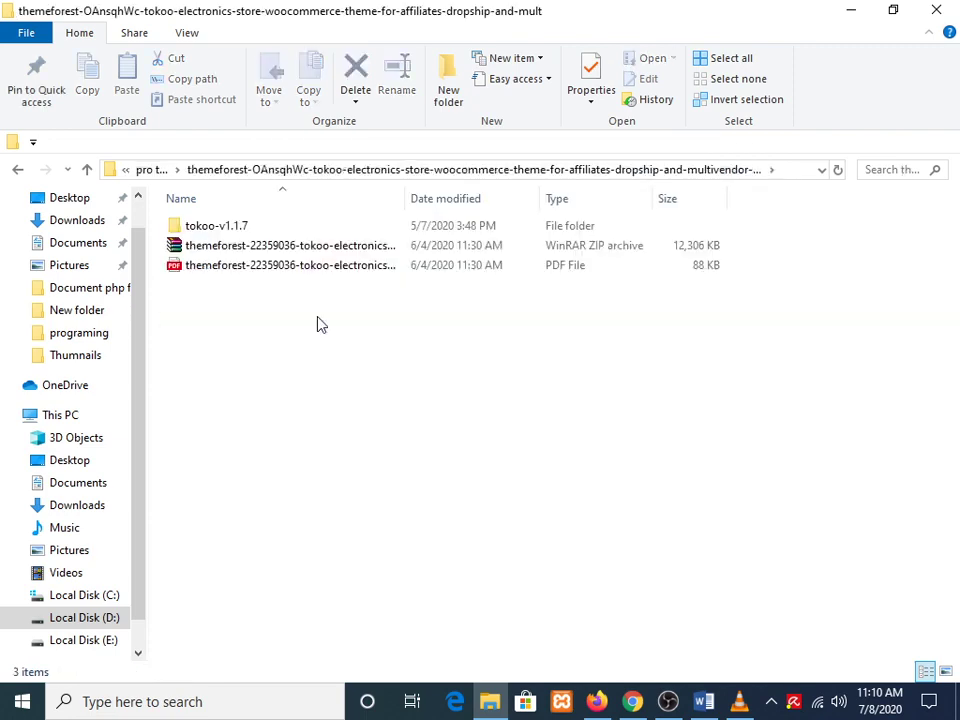
{"action": "left_click", "coordinate": [265, 250]}
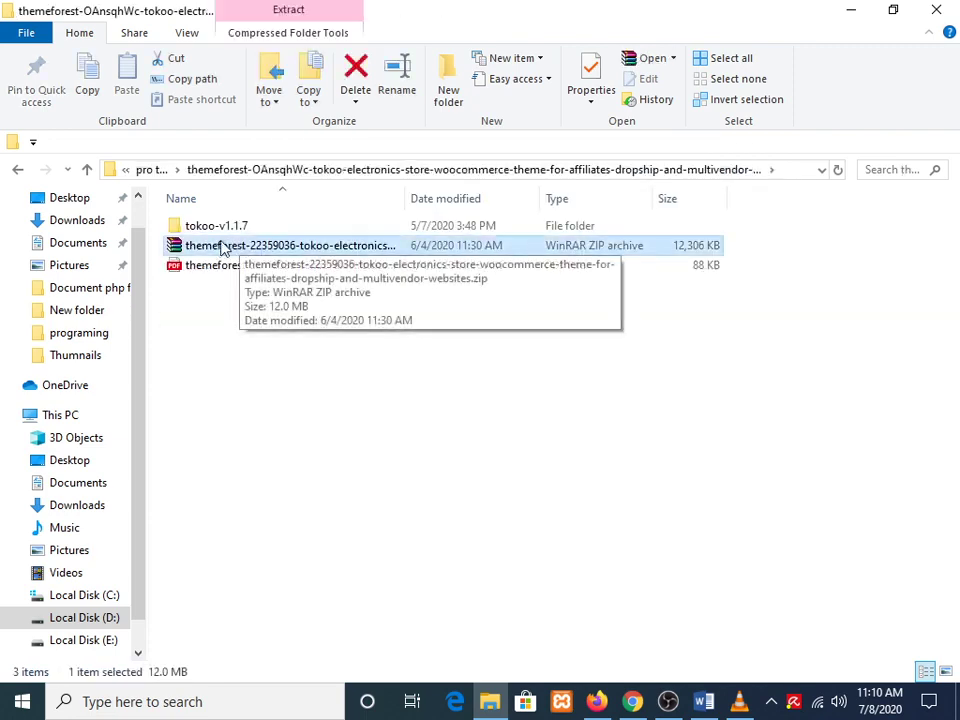
{"action": "double_click", "coordinate": [232, 227]}
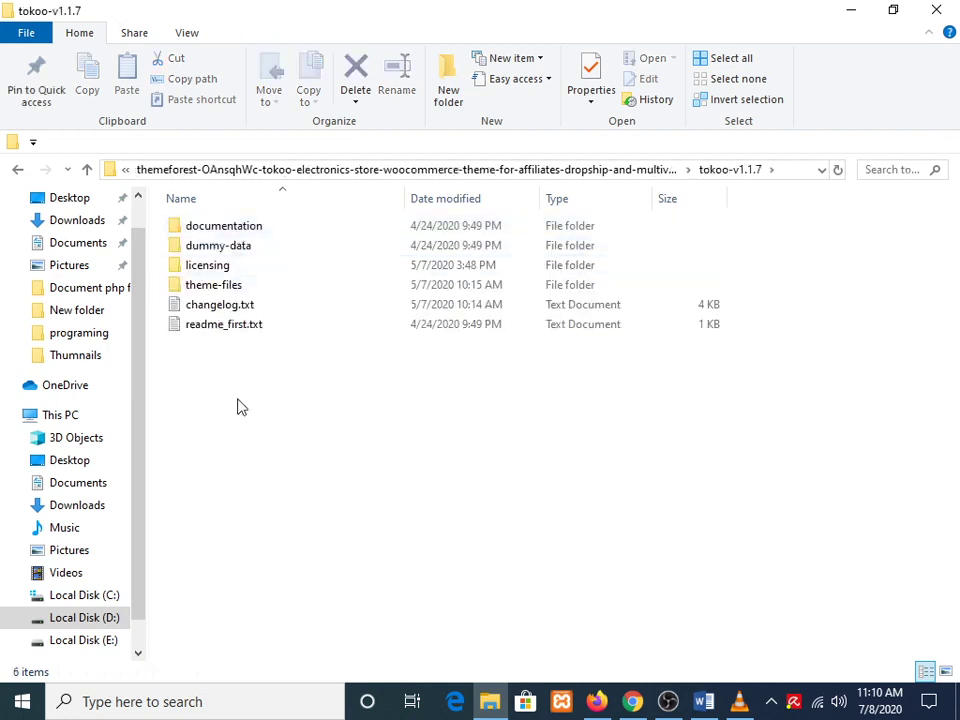
{"action": "left_click", "coordinate": [198, 287]}
{"action": "double_click", "coordinate": [198, 286]}
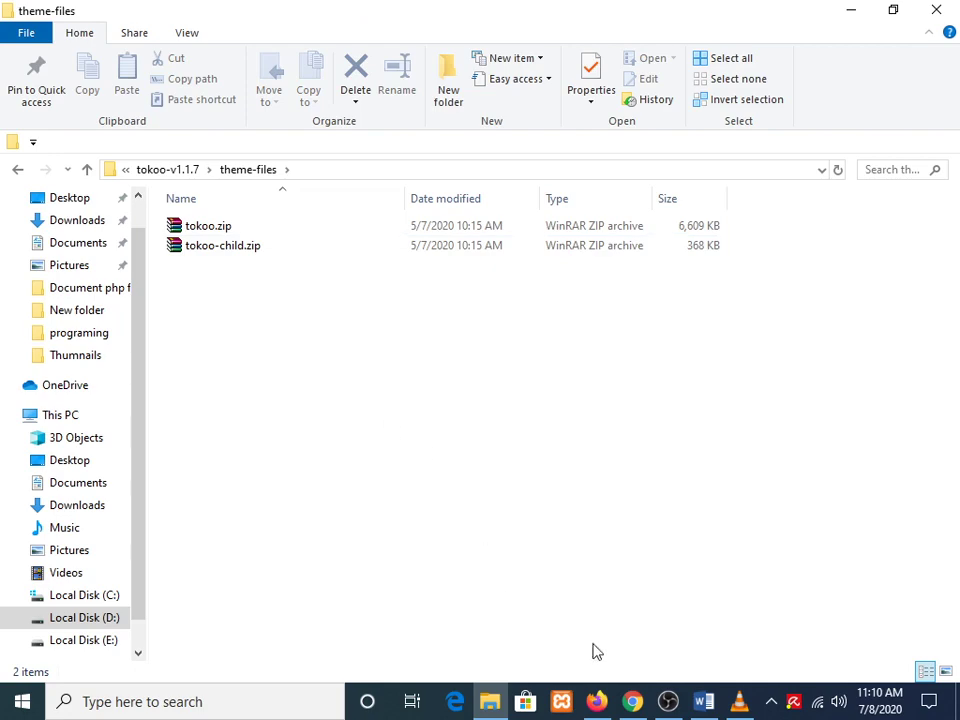
{"action": "left_click", "coordinate": [597, 702]}
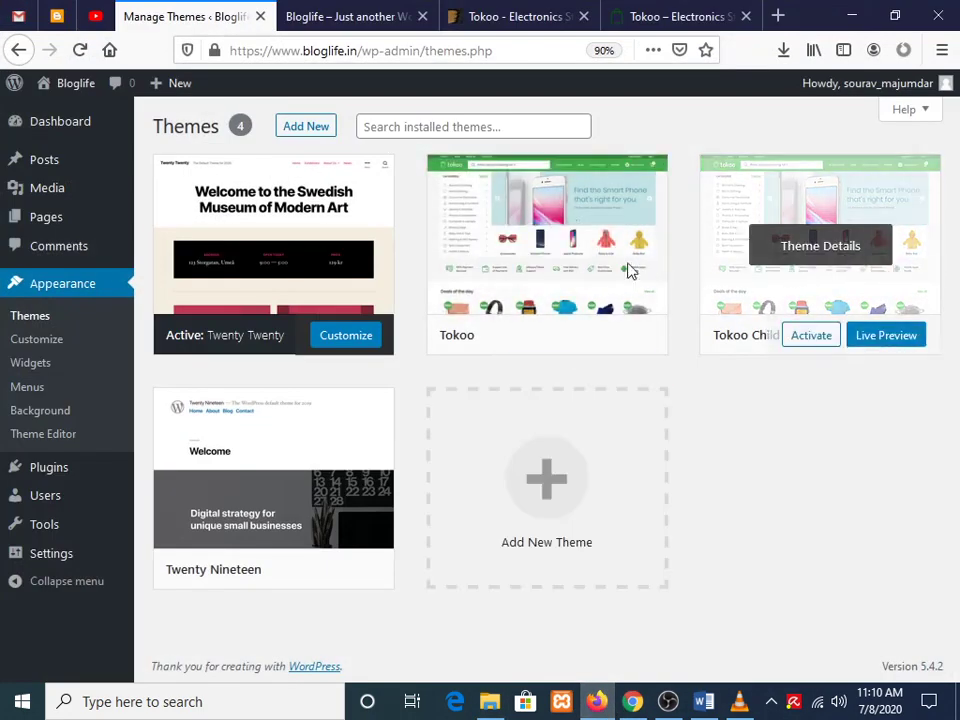
{"action": "left_click", "coordinate": [597, 702]}
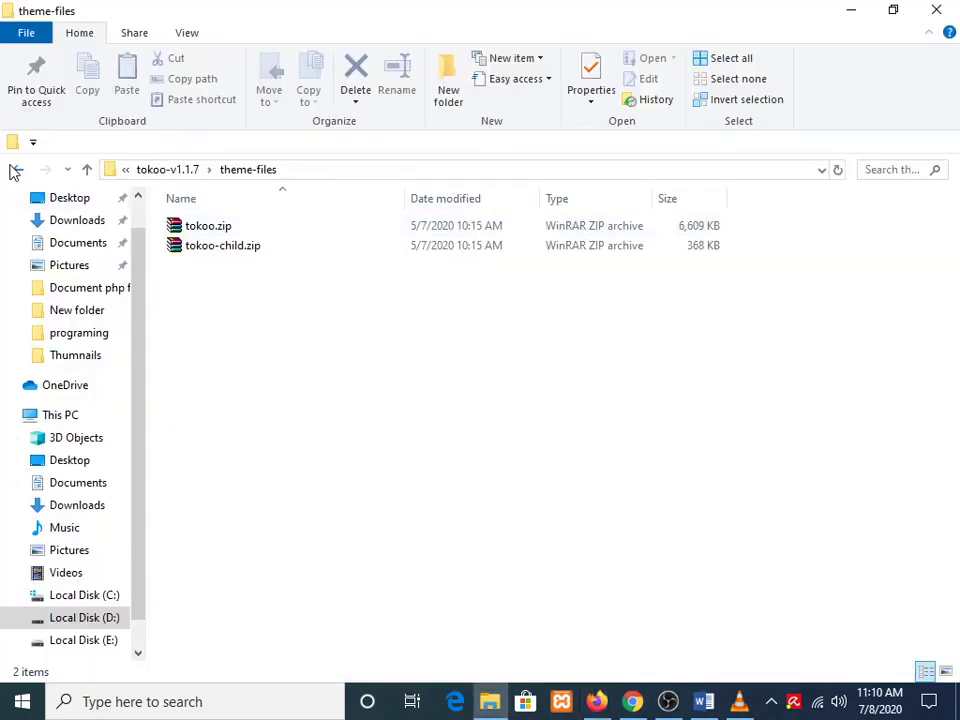
Look through the licensing, dummy-data and documentation folders of tokoo-v1.1.7 and go back to the extracted Tokoo folder.
{"action": "left_click", "coordinate": [16, 170]}
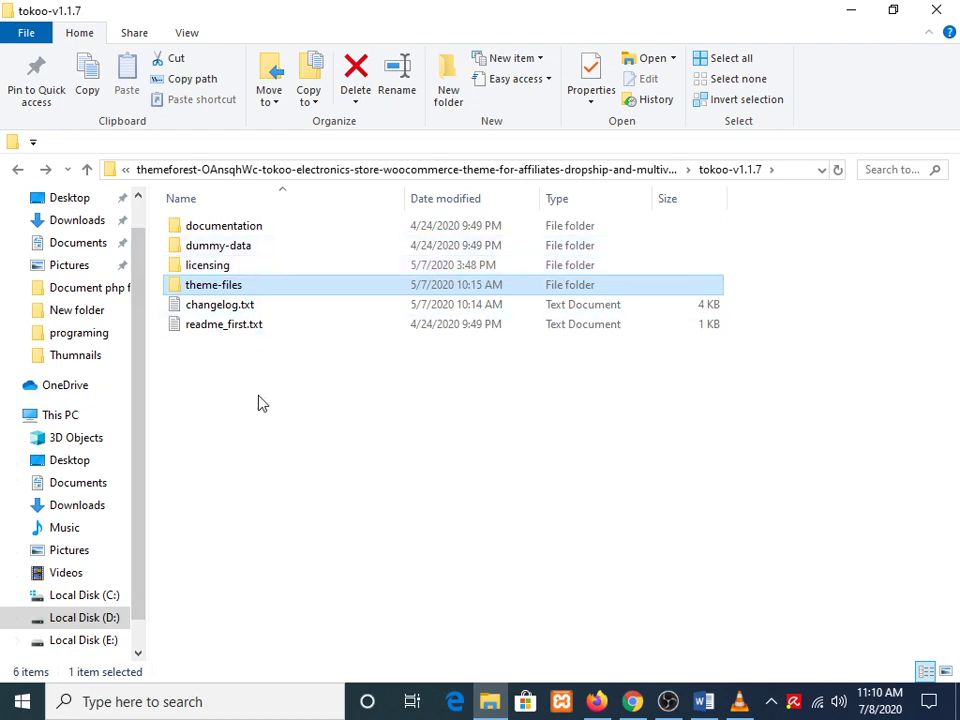
{"action": "left_click", "coordinate": [256, 264]}
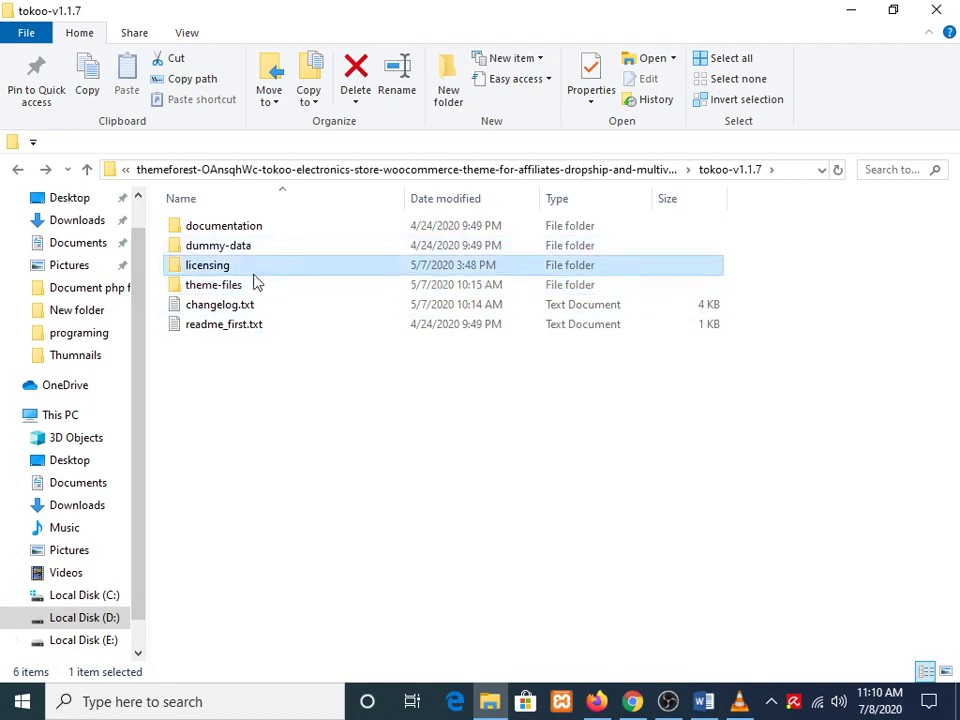
{"action": "double_click", "coordinate": [252, 273]}
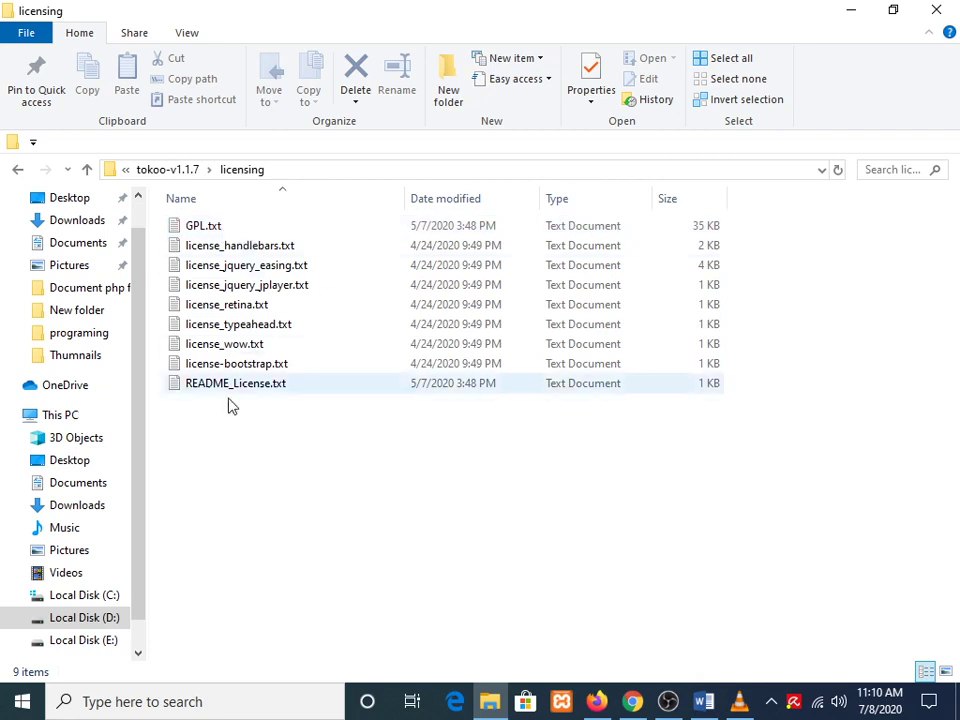
{"action": "left_click", "coordinate": [18, 170]}
{"action": "double_click", "coordinate": [247, 243]}
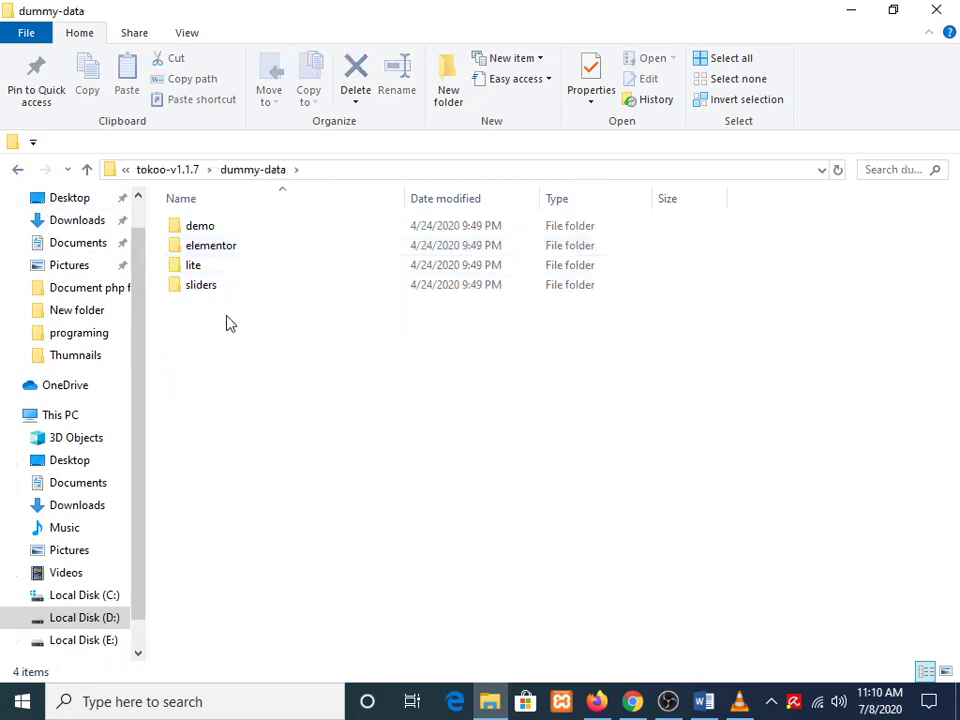
{"action": "left_click", "coordinate": [18, 170]}
{"action": "double_click", "coordinate": [193, 224]}
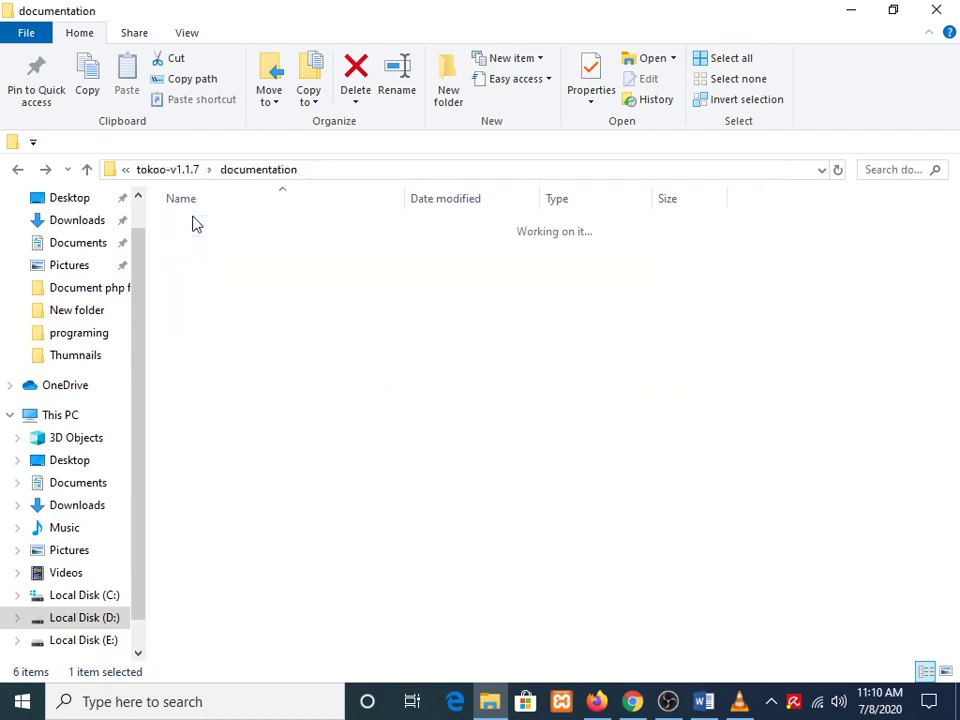
{"action": "scroll", "coordinate": [240, 430], "scroll_direction": "down", "scroll_amount": 7}
{"action": "left_click", "coordinate": [17, 170]}
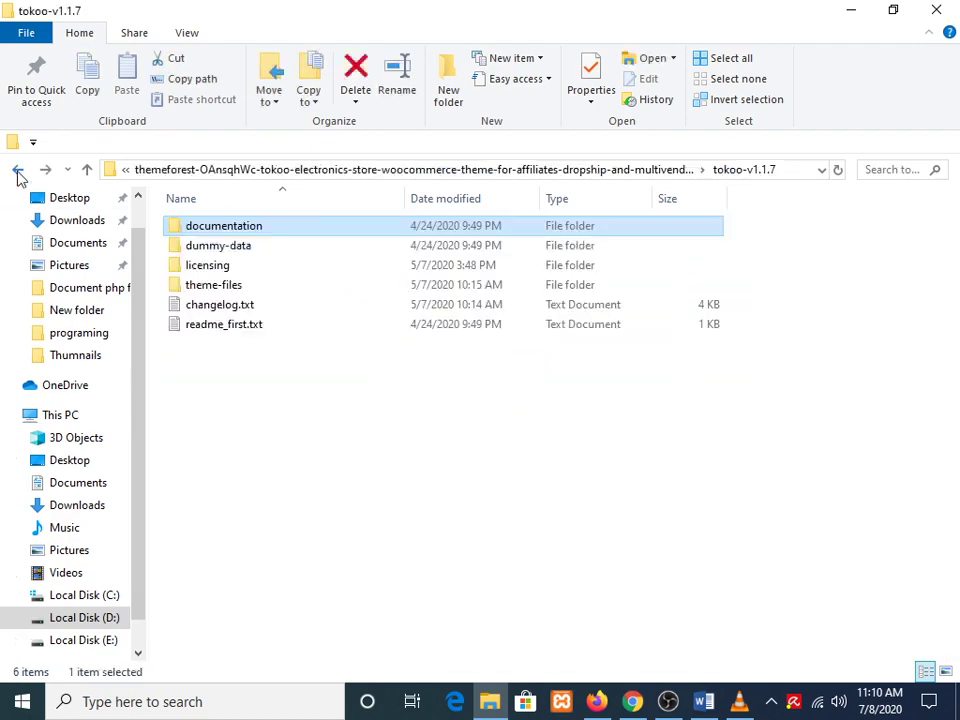
{"action": "left_click", "coordinate": [17, 170]}
Open the themeforest-22359036-tokoo-electronics PDF file in the extracted Tokoo folder.
{"action": "left_click", "coordinate": [276, 249]}
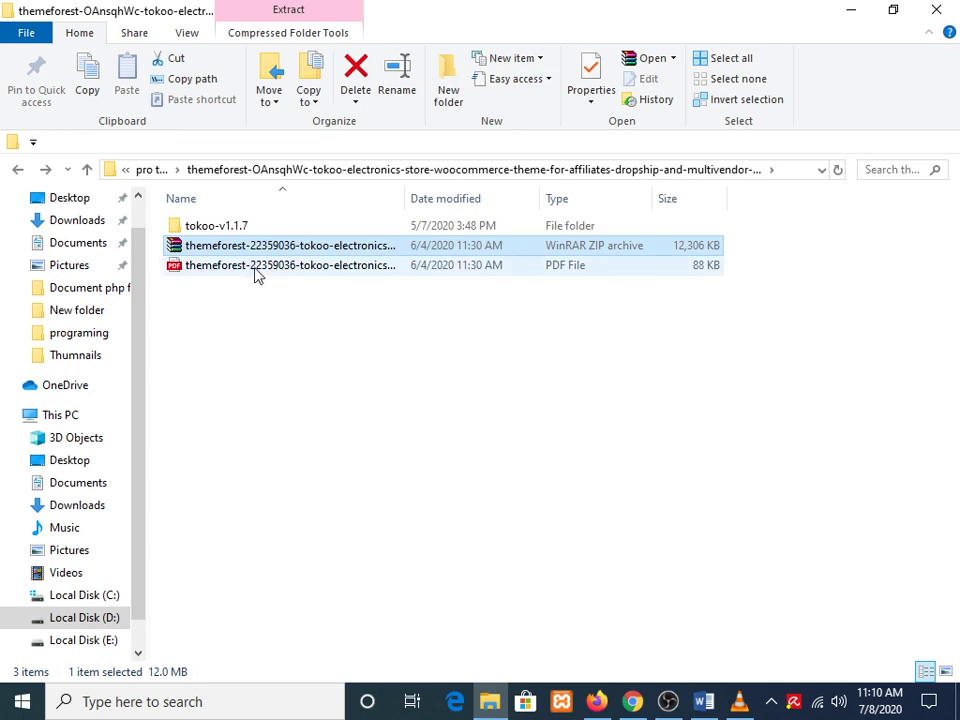
{"action": "double_click", "coordinate": [306, 265]}
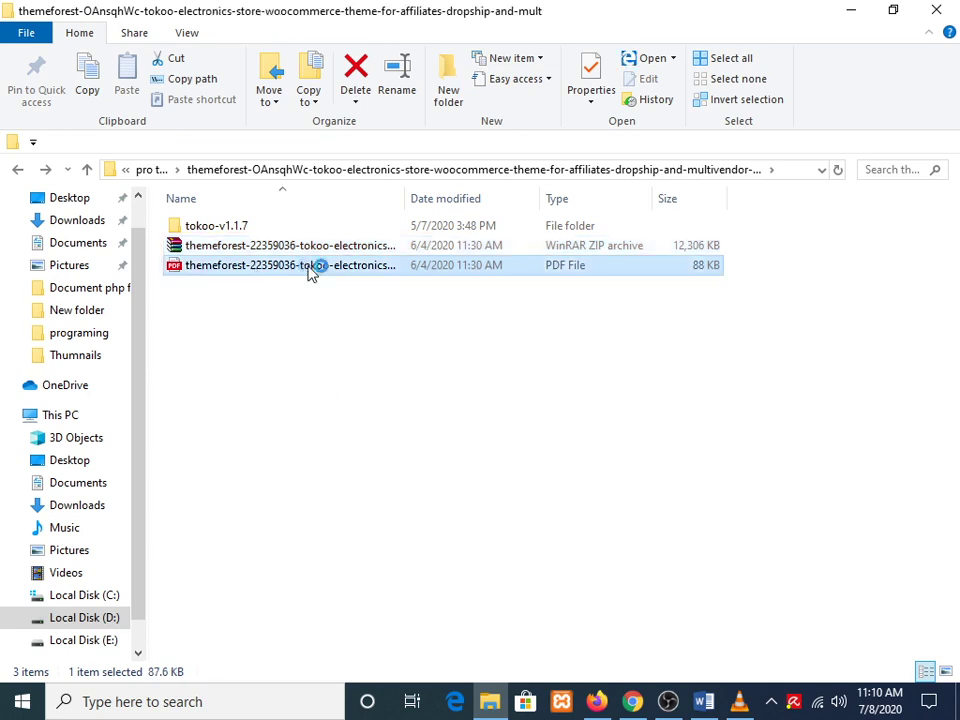
{"action": "left_click", "coordinate": [240, 357]}
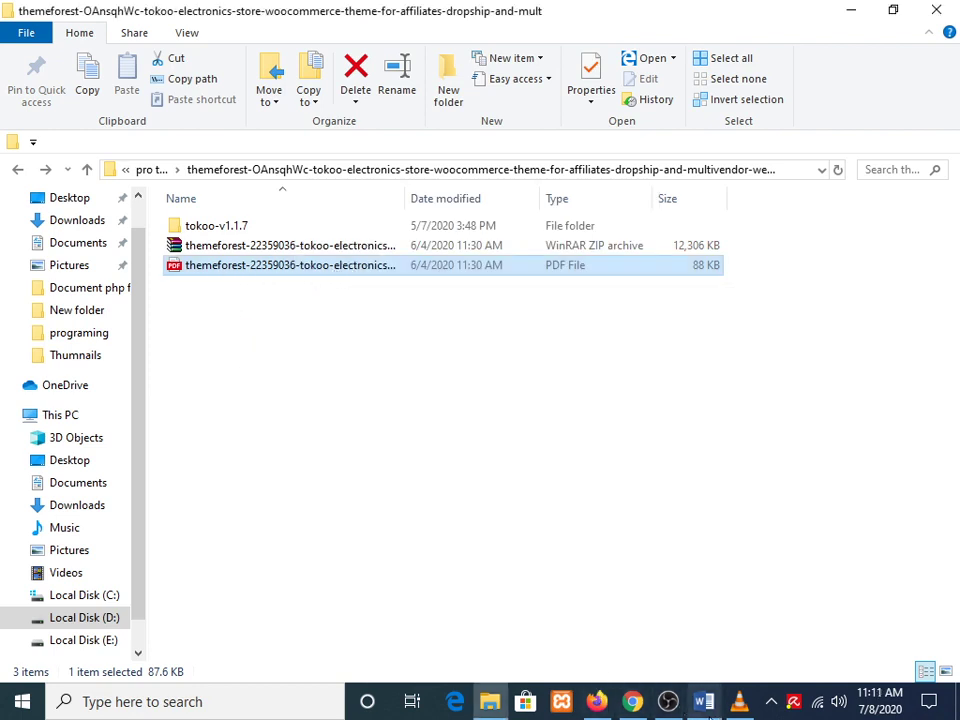
Switch to the Bloglife themes page in Firefox and activate the Tokoo Child theme.
{"action": "mouse_move", "coordinate": [706, 705]}
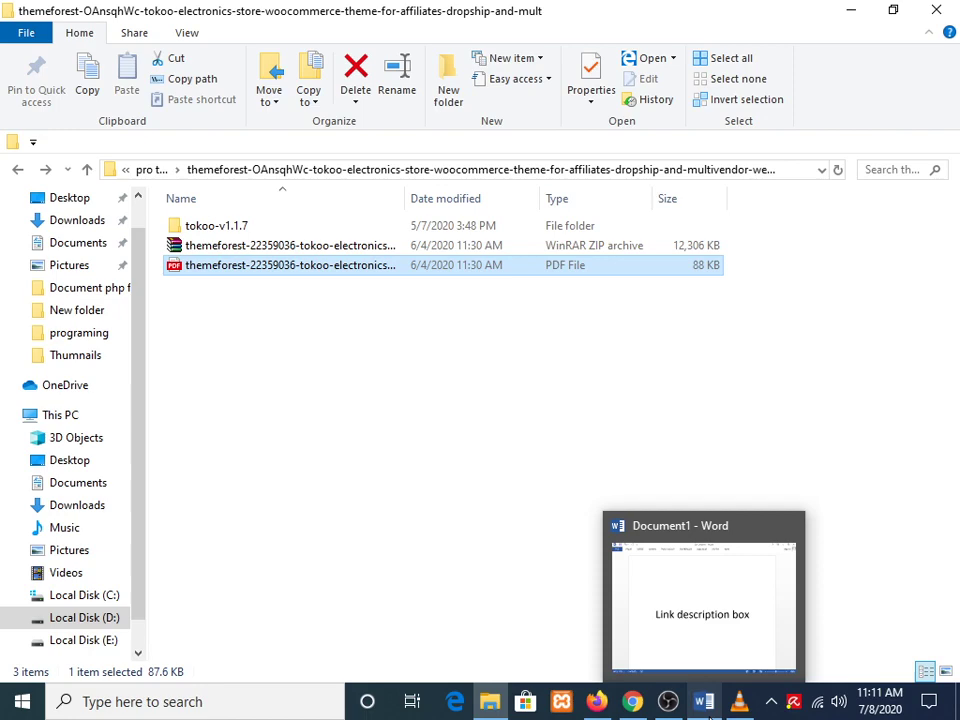
{"action": "left_click", "coordinate": [596, 701]}
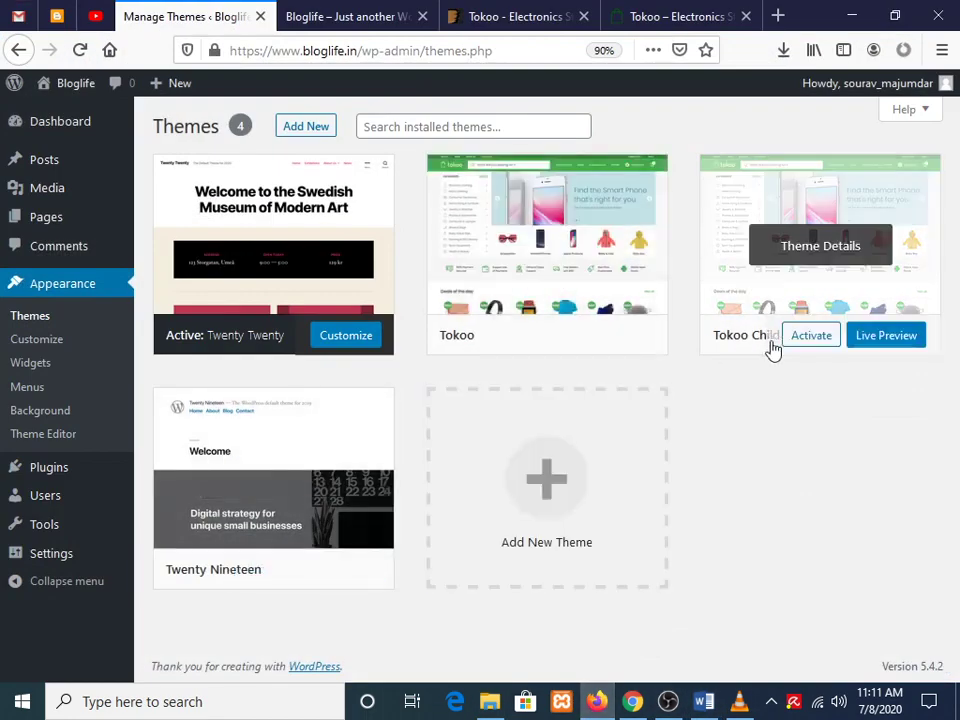
{"action": "left_click", "coordinate": [806, 340]}
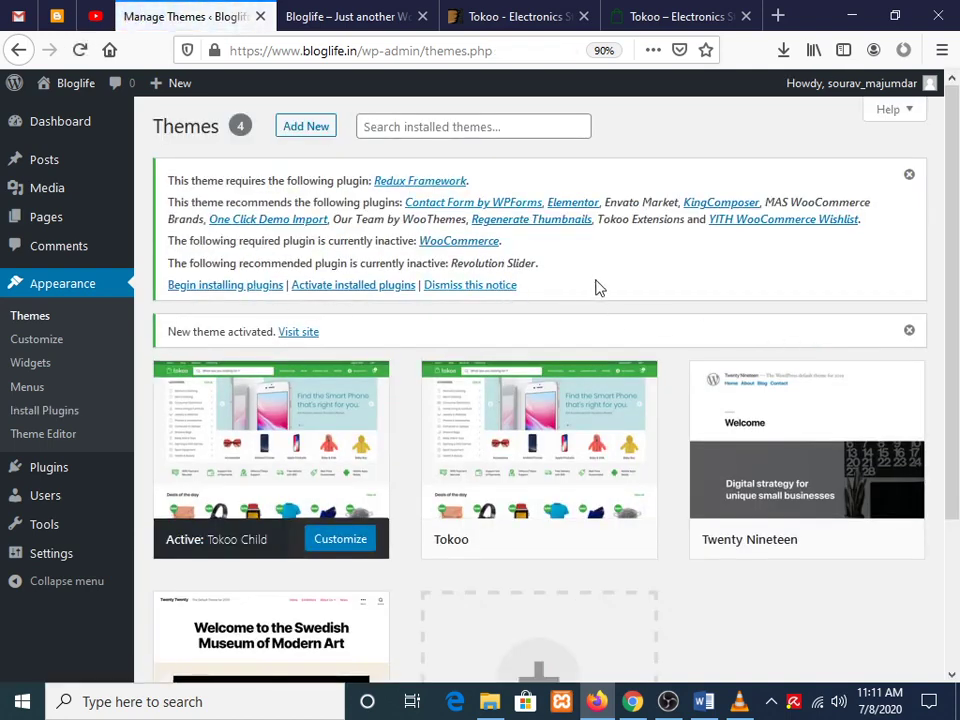
Begin installing the theme's plugins by selecting every plugin on the required plugins list and applying the bulk Install action.
{"action": "left_click", "coordinate": [238, 288]}
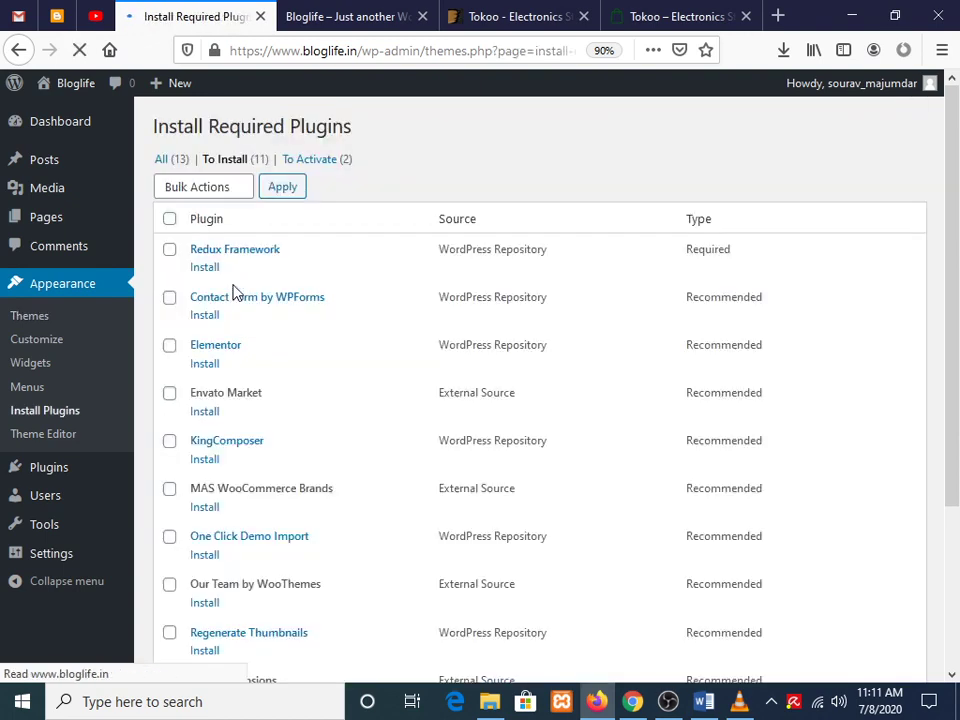
{"action": "scroll", "coordinate": [304, 339], "scroll_direction": "down", "scroll_amount": 5}
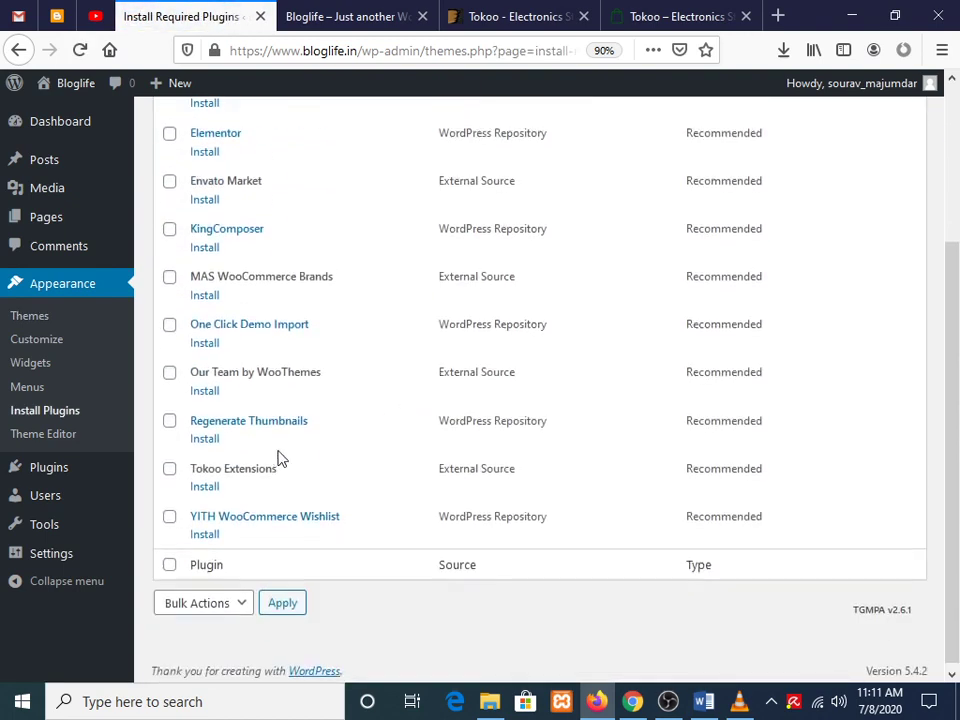
{"action": "scroll", "coordinate": [320, 470], "scroll_direction": "up", "scroll_amount": 3}
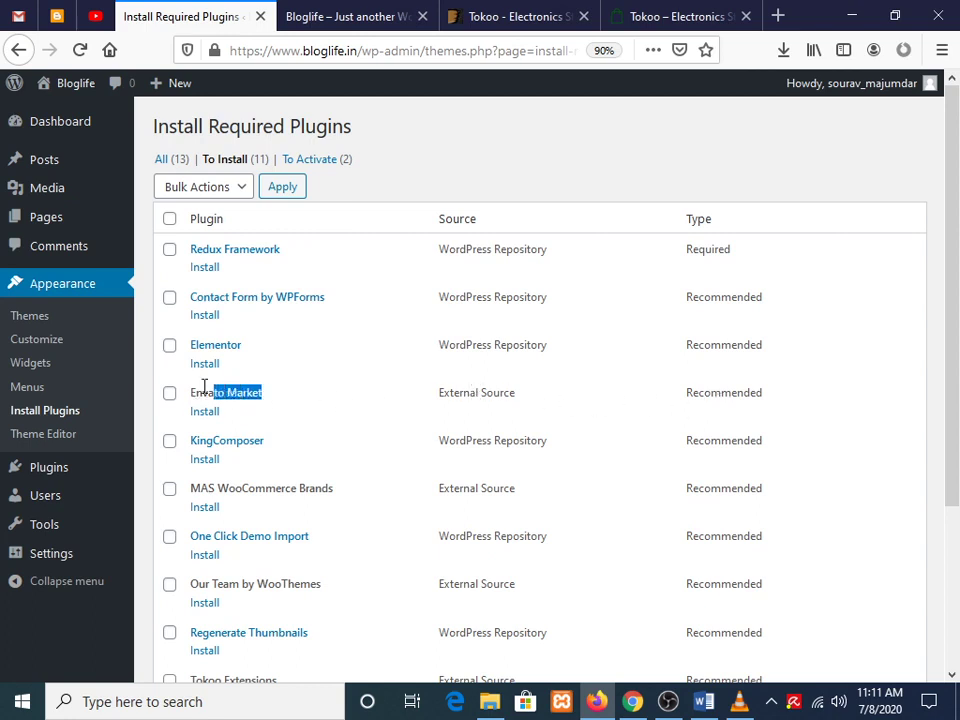
{"action": "left_click", "coordinate": [169, 219]}
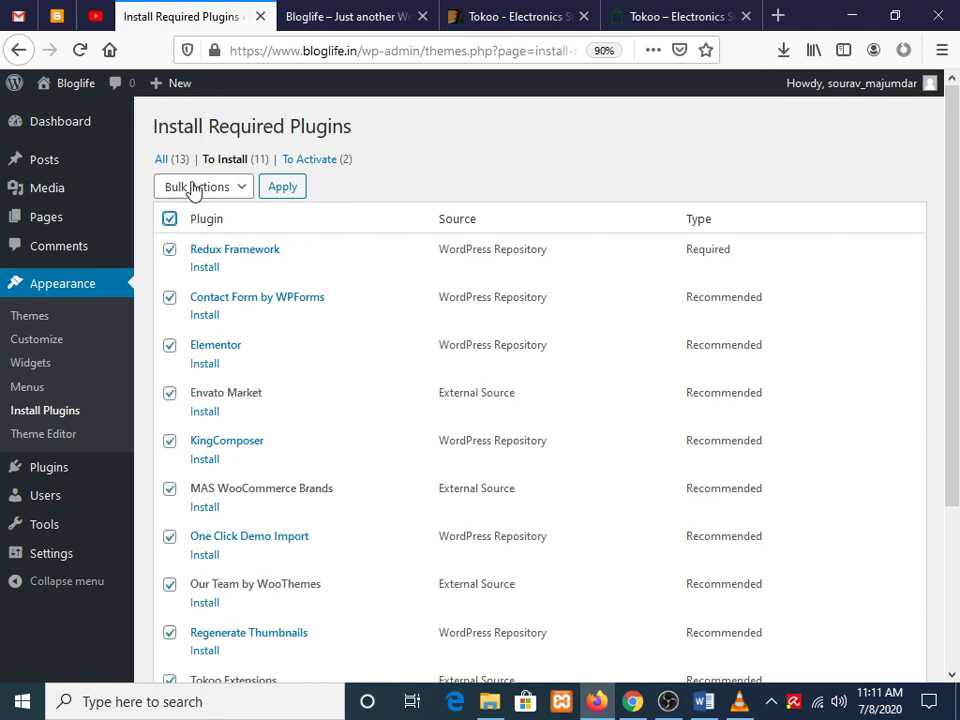
{"action": "left_click", "coordinate": [195, 187]}
{"action": "left_click", "coordinate": [175, 235]}
{"action": "left_click", "coordinate": [283, 189]}
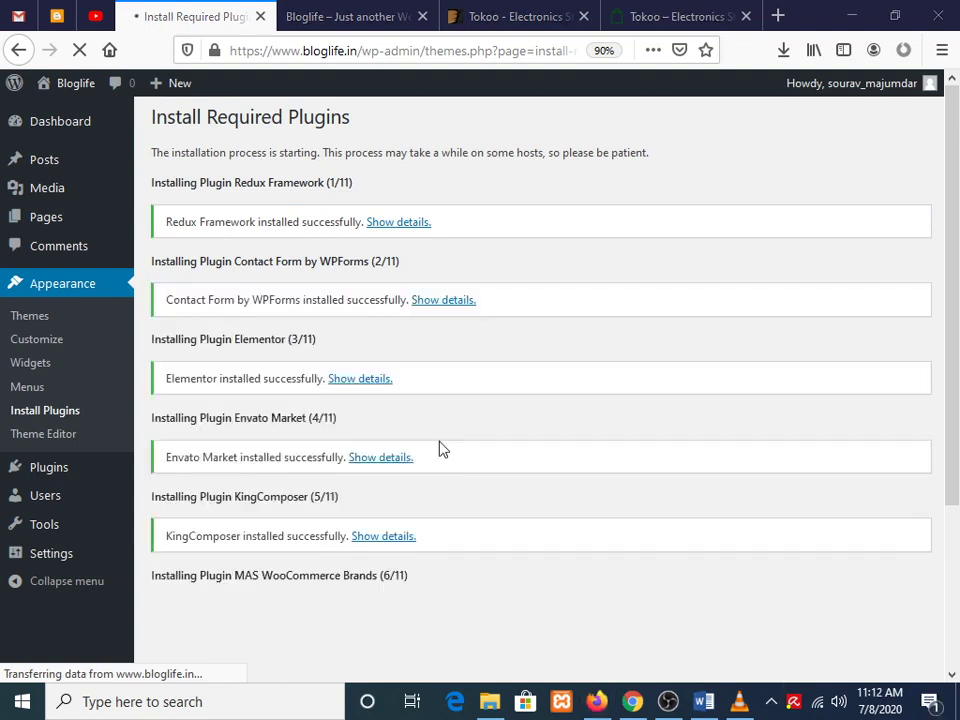
Follow the plugin installation progress to its end, closing the Avira Free Security window.
{"action": "scroll", "coordinate": [439, 448], "scroll_direction": "down", "scroll_amount": 3}
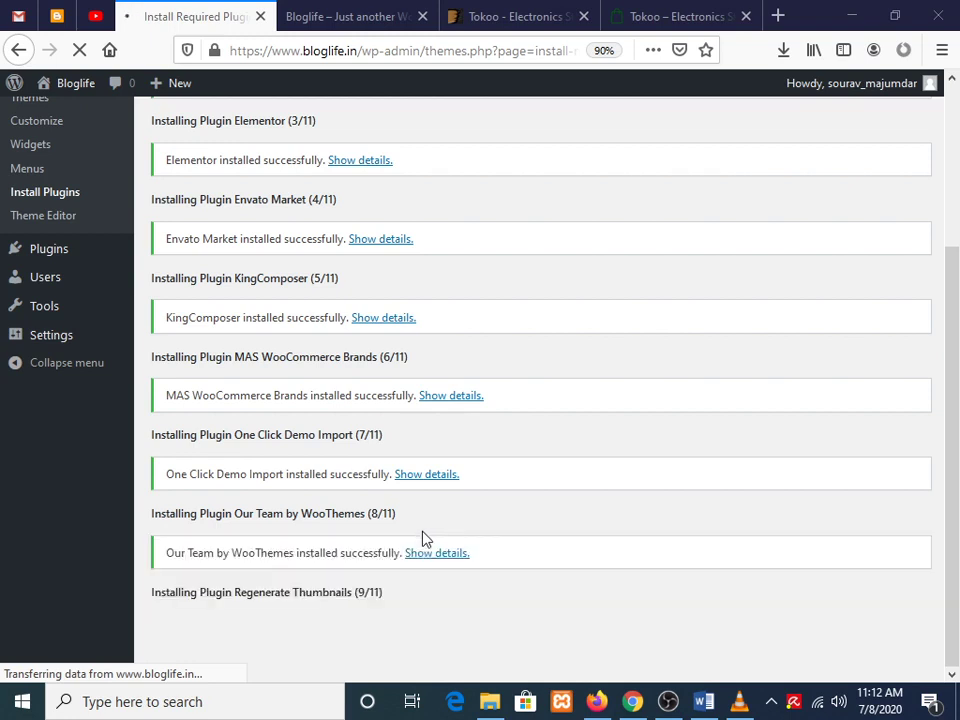
{"action": "scroll", "coordinate": [422, 538], "scroll_direction": "down", "scroll_amount": 2}
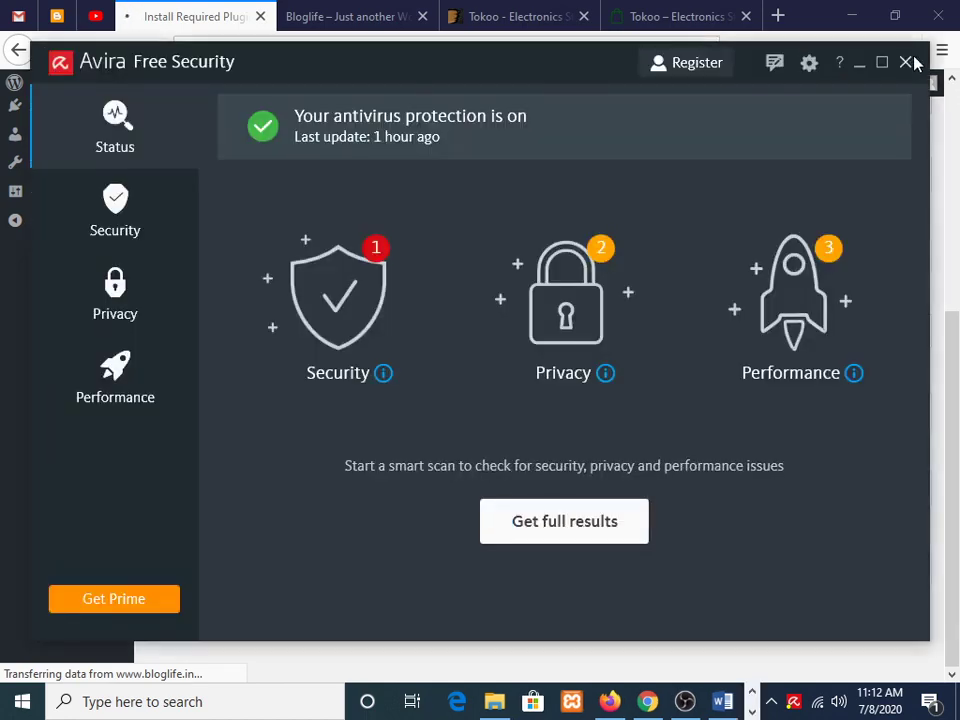
{"action": "left_click", "coordinate": [908, 62]}
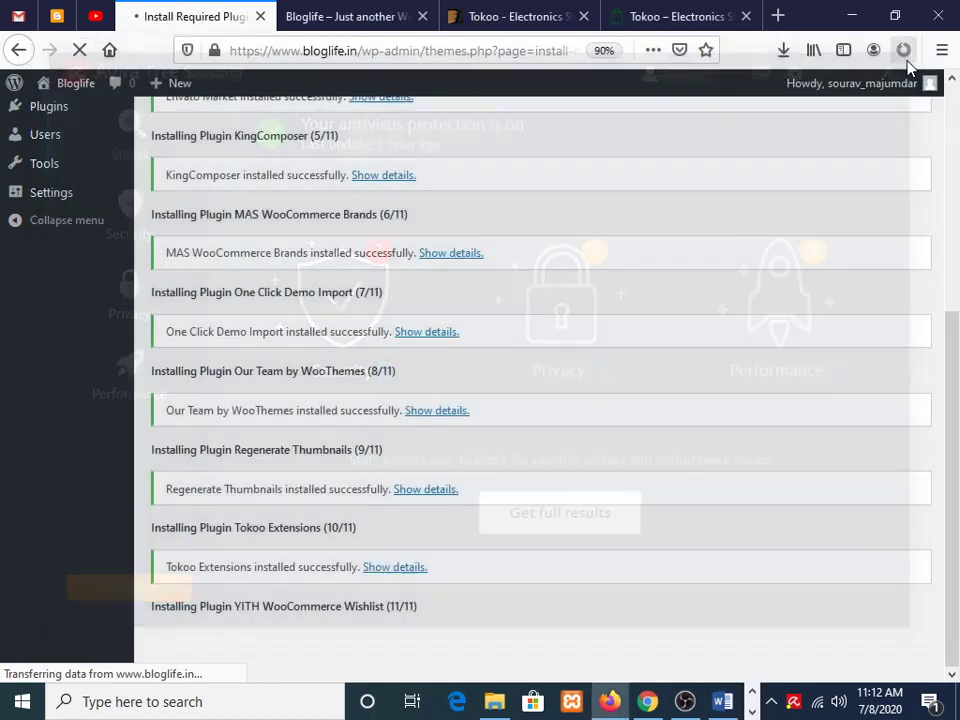
{"action": "scroll", "coordinate": [448, 544], "scroll_direction": "down", "scroll_amount": 2}
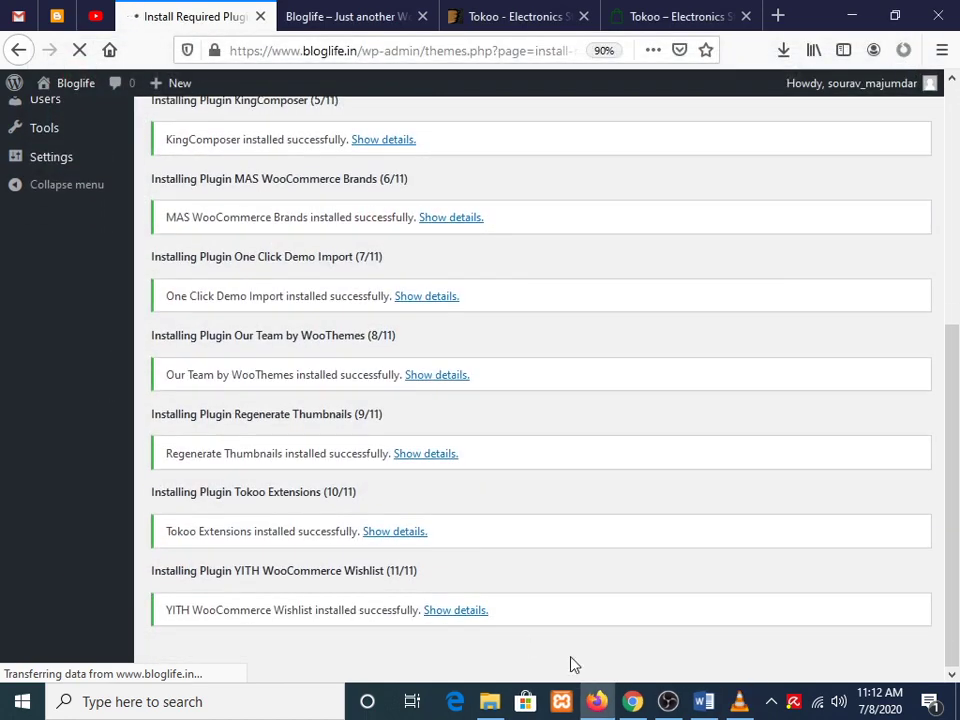
{"action": "left_click", "coordinate": [771, 700]}
{"action": "left_click", "coordinate": [771, 700]}
{"action": "scroll", "coordinate": [280, 545], "scroll_direction": "down", "scroll_amount": 2}
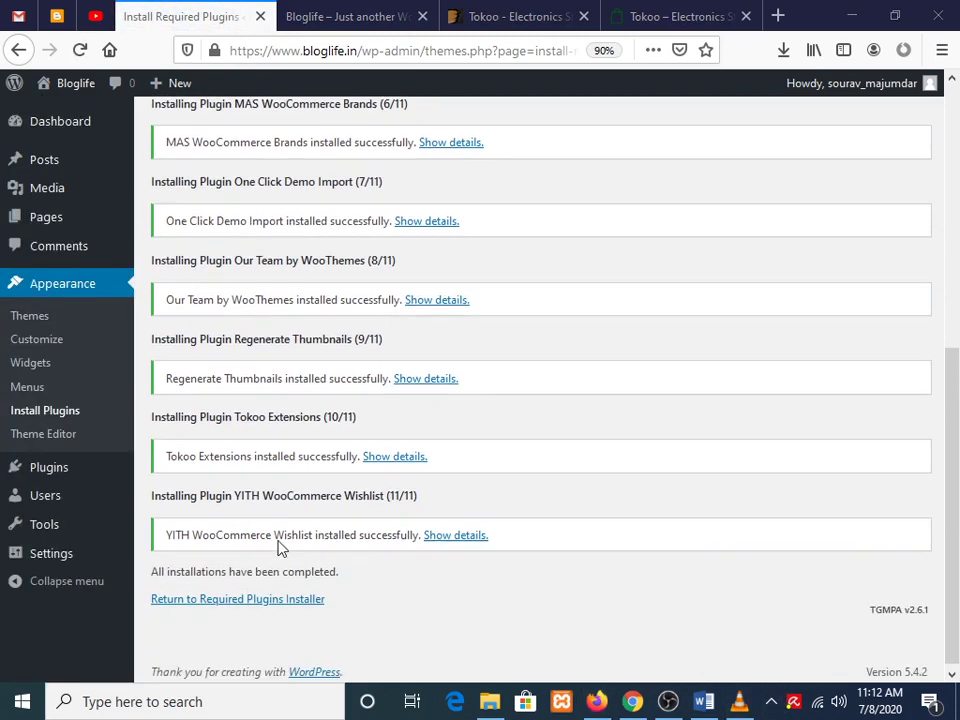
Return to the required plugins list and activate all of its plugins with the bulk Activate action.
{"action": "left_click", "coordinate": [240, 599]}
{"action": "scroll", "coordinate": [383, 481], "scroll_direction": "up", "scroll_amount": 3}
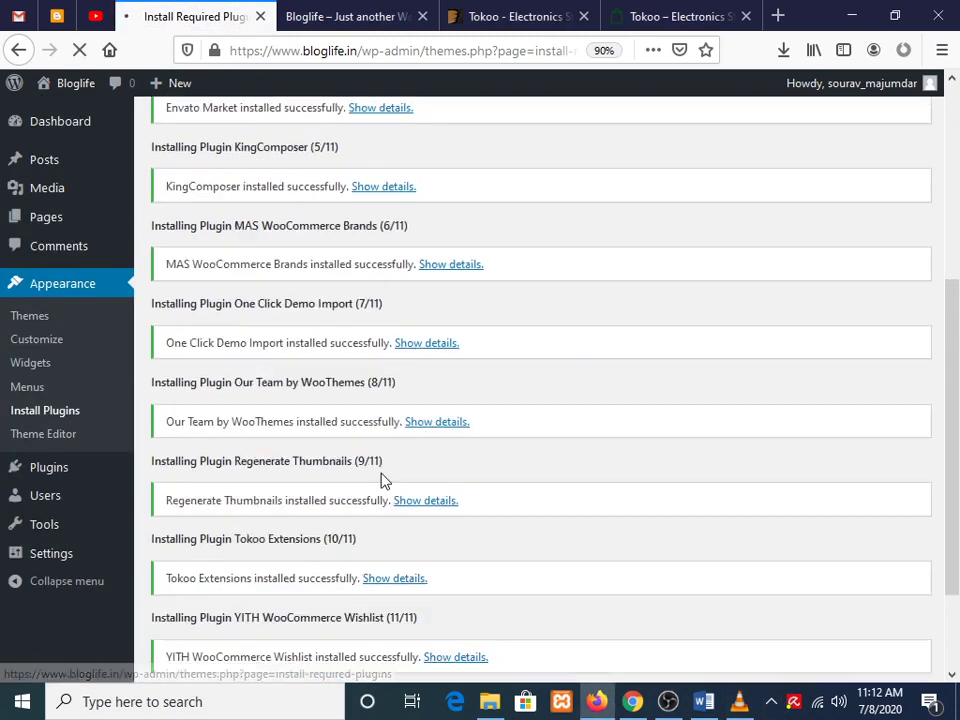
{"action": "scroll", "coordinate": [370, 460], "scroll_direction": "up", "scroll_amount": 5}
{"action": "scroll", "coordinate": [470, 460], "scroll_direction": "down", "scroll_amount": 6}
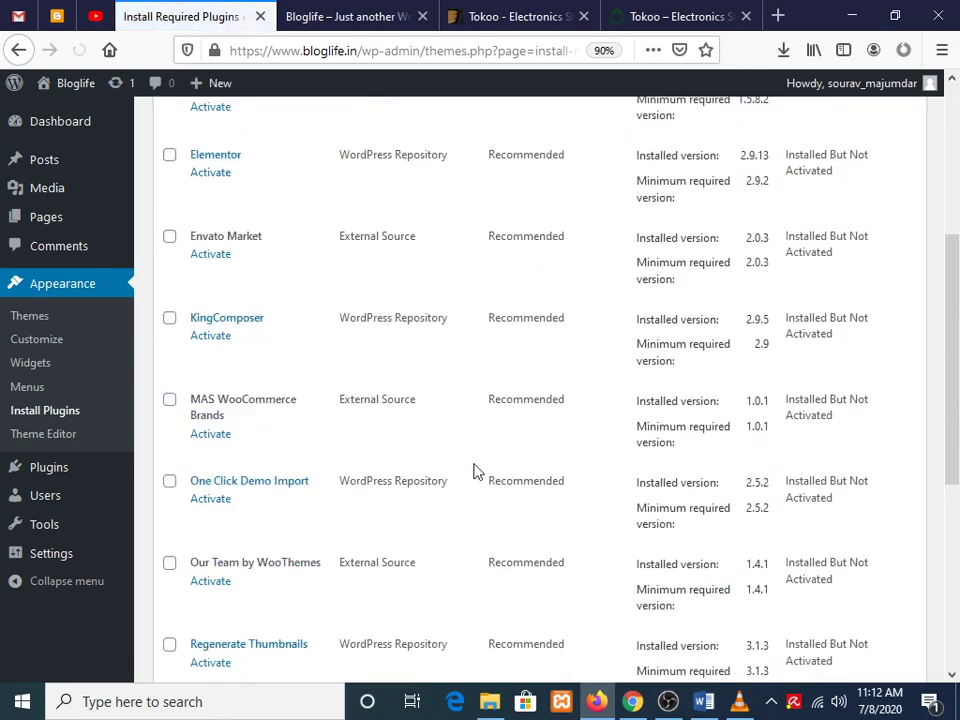
{"action": "scroll", "coordinate": [456, 484], "scroll_direction": "up", "scroll_amount": 8}
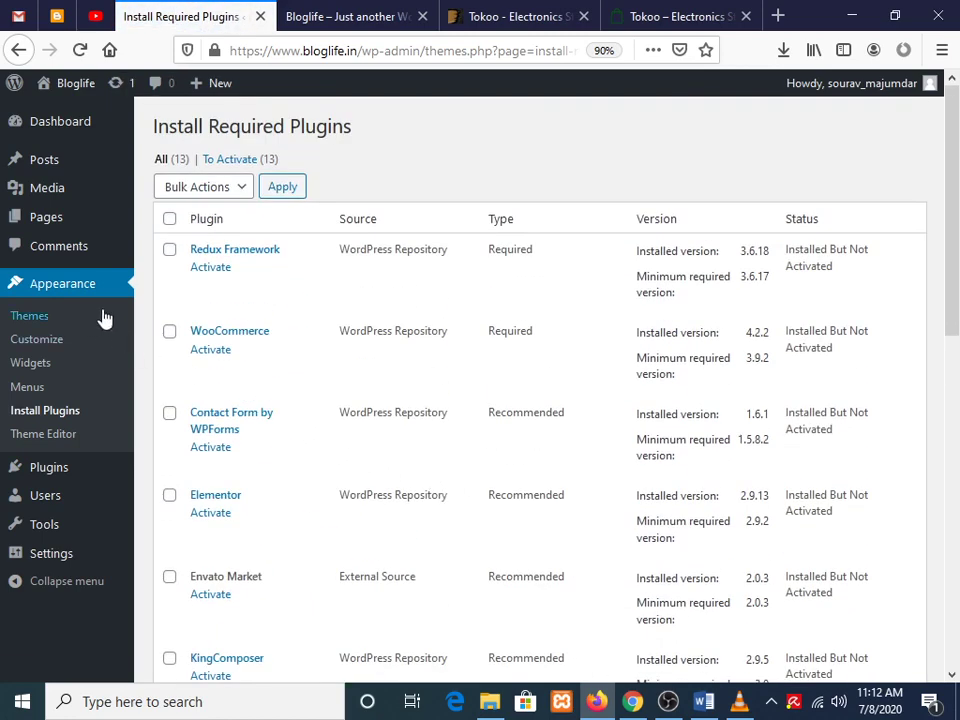
{"action": "left_click", "coordinate": [169, 218]}
{"action": "left_click", "coordinate": [188, 190]}
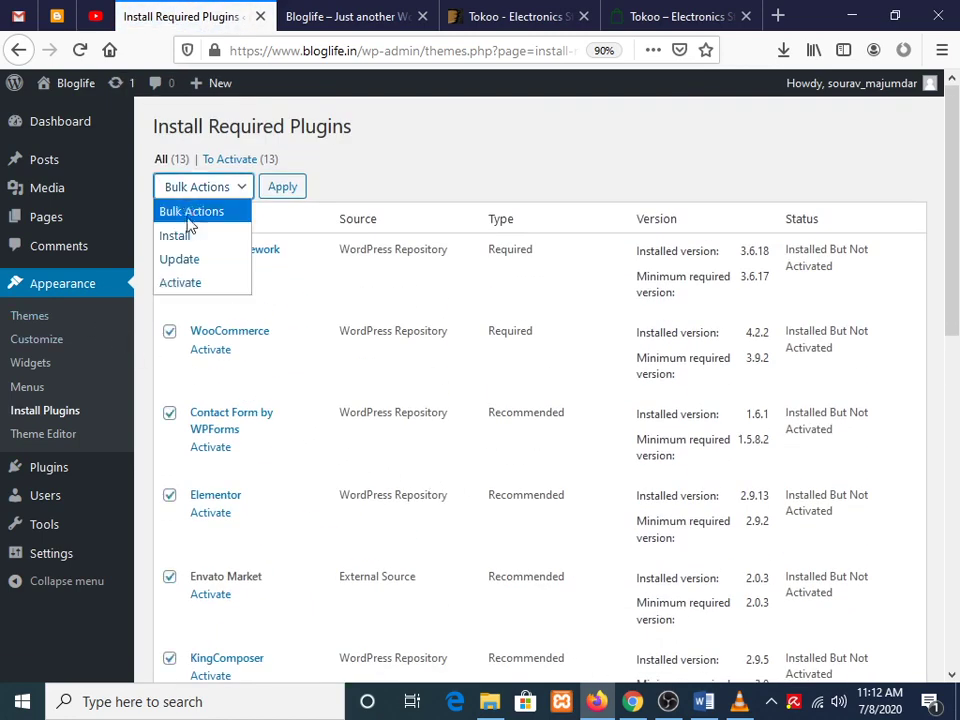
{"action": "left_click", "coordinate": [190, 283]}
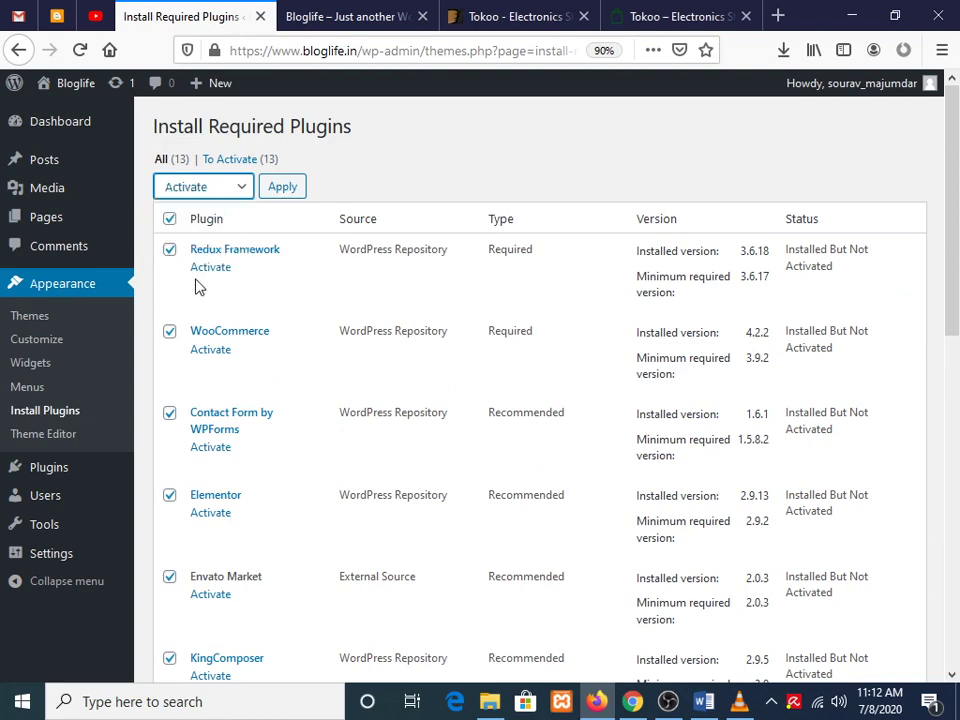
{"action": "left_click", "coordinate": [288, 186]}
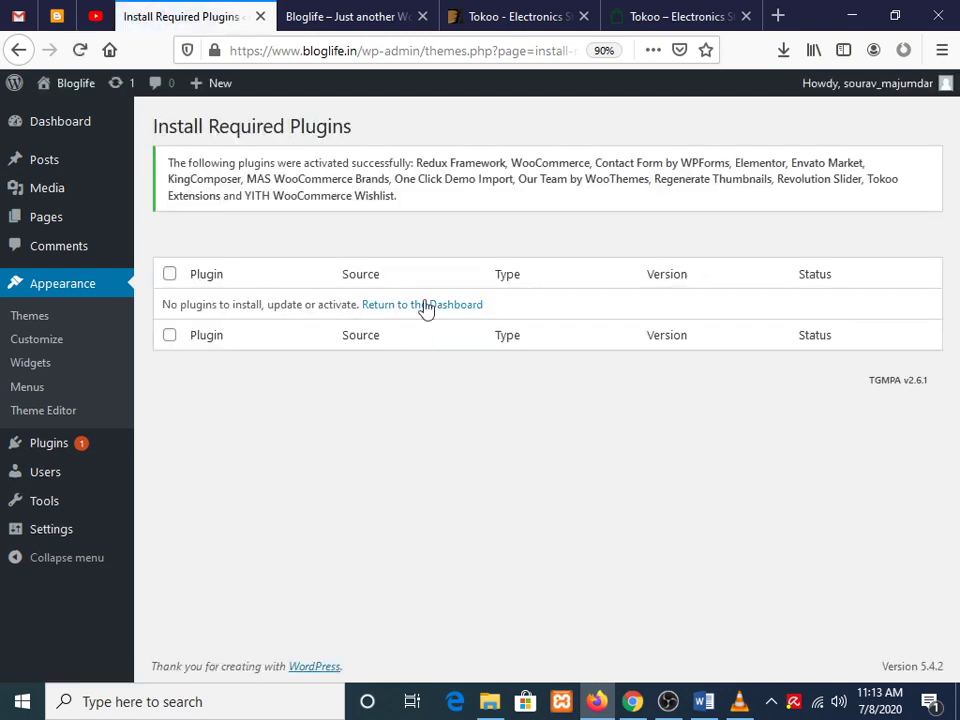
Return to the dashboard, look through the WPForms welcome page and open the dashboard home.
{"action": "left_click", "coordinate": [425, 306]}
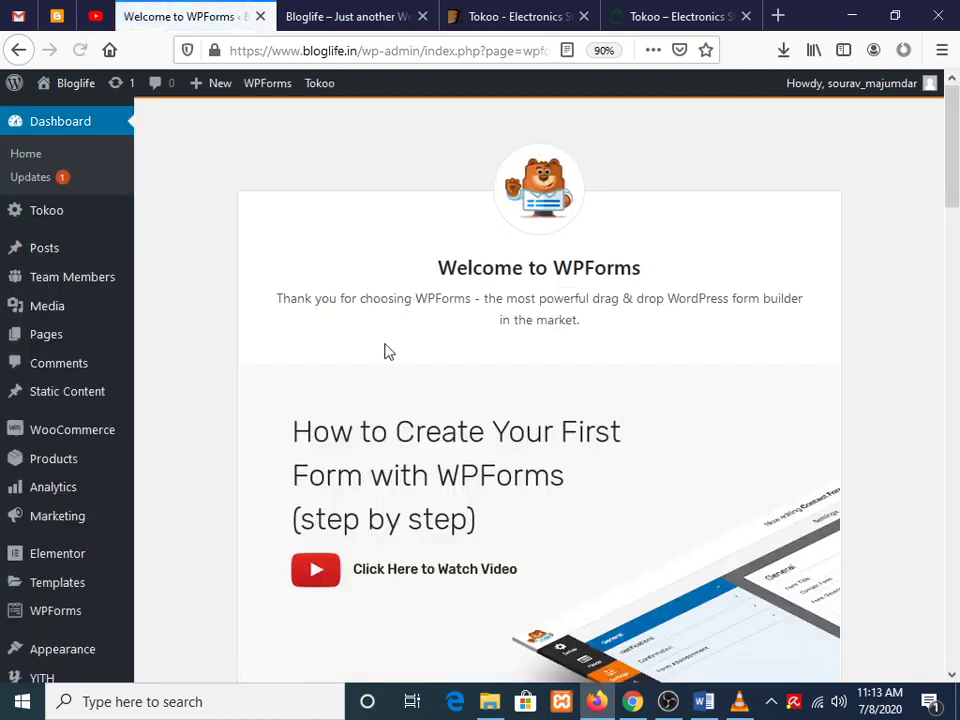
{"action": "scroll", "coordinate": [146, 231], "scroll_direction": "down", "scroll_amount": 20}
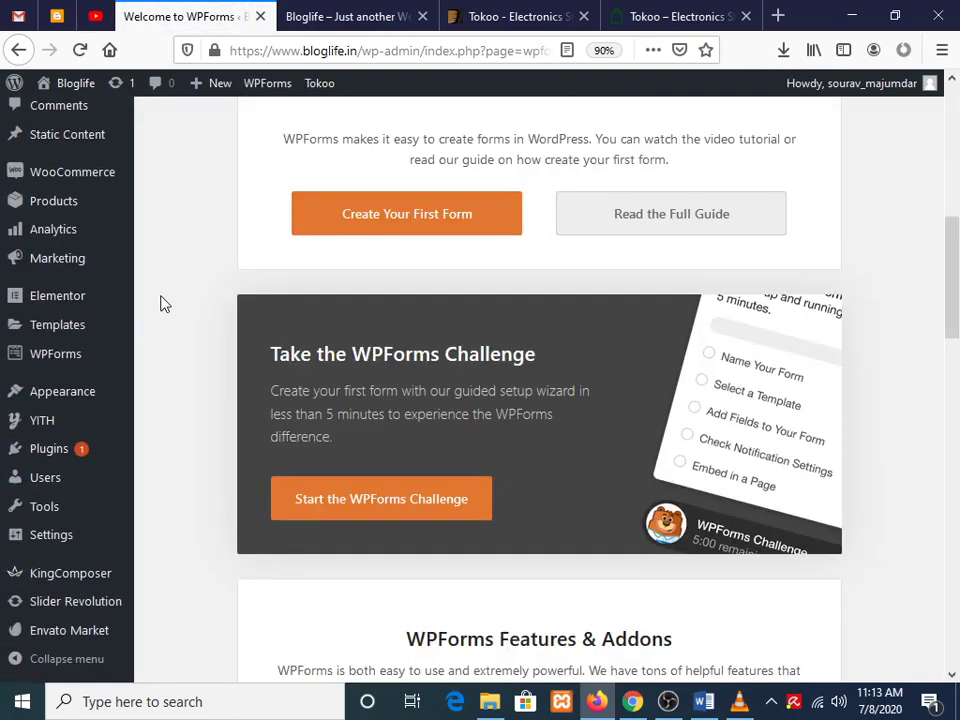
{"action": "scroll", "coordinate": [195, 313], "scroll_direction": "up", "scroll_amount": 15}
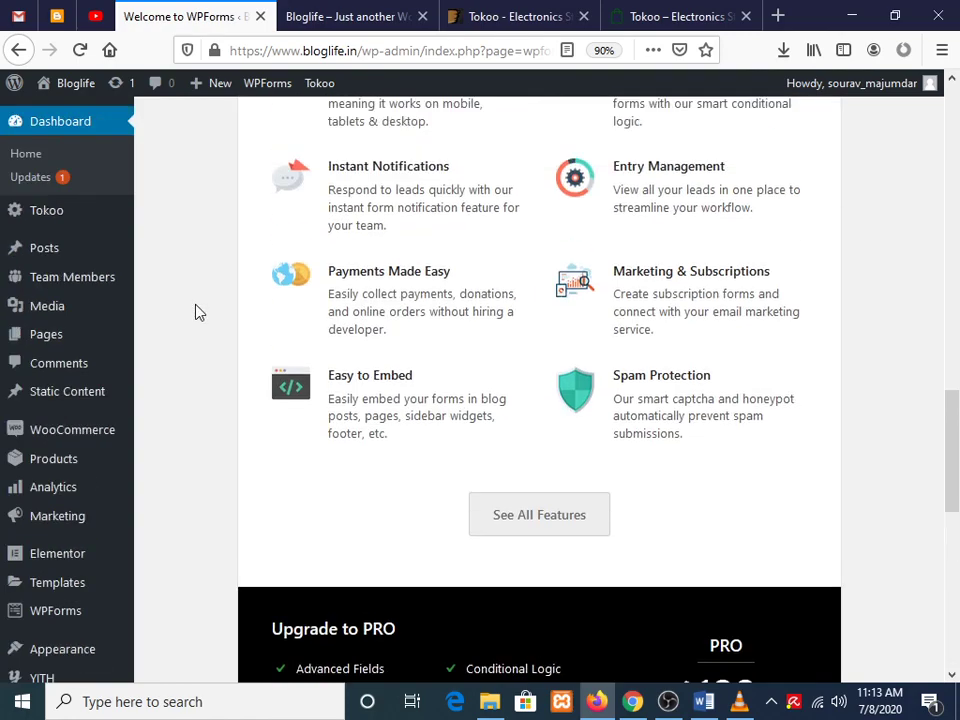
{"action": "scroll", "coordinate": [195, 313], "scroll_direction": "up", "scroll_amount": 5}
{"action": "left_click", "coordinate": [68, 133]}
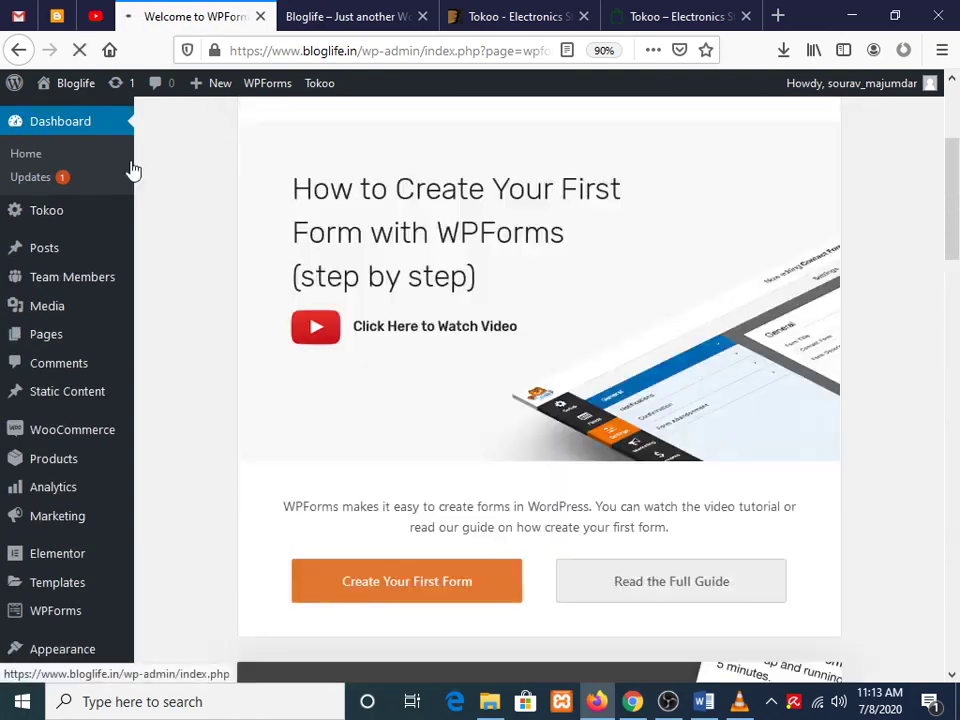
{"action": "scroll", "coordinate": [244, 246], "scroll_direction": "up", "scroll_amount": 5}
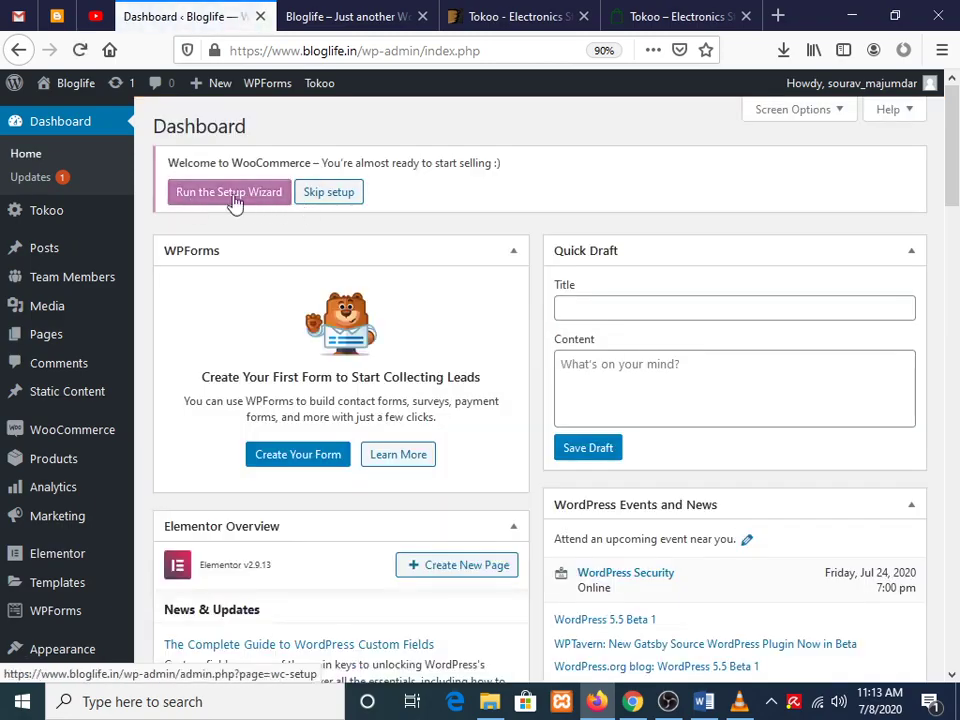
Look over the dashboard widgets, then run the WooCommerce setup wizard and accept the improved setup experience.
{"action": "scroll", "coordinate": [737, 243], "scroll_direction": "down", "scroll_amount": 3}
{"action": "scroll", "coordinate": [482, 349], "scroll_direction": "down", "scroll_amount": 15}
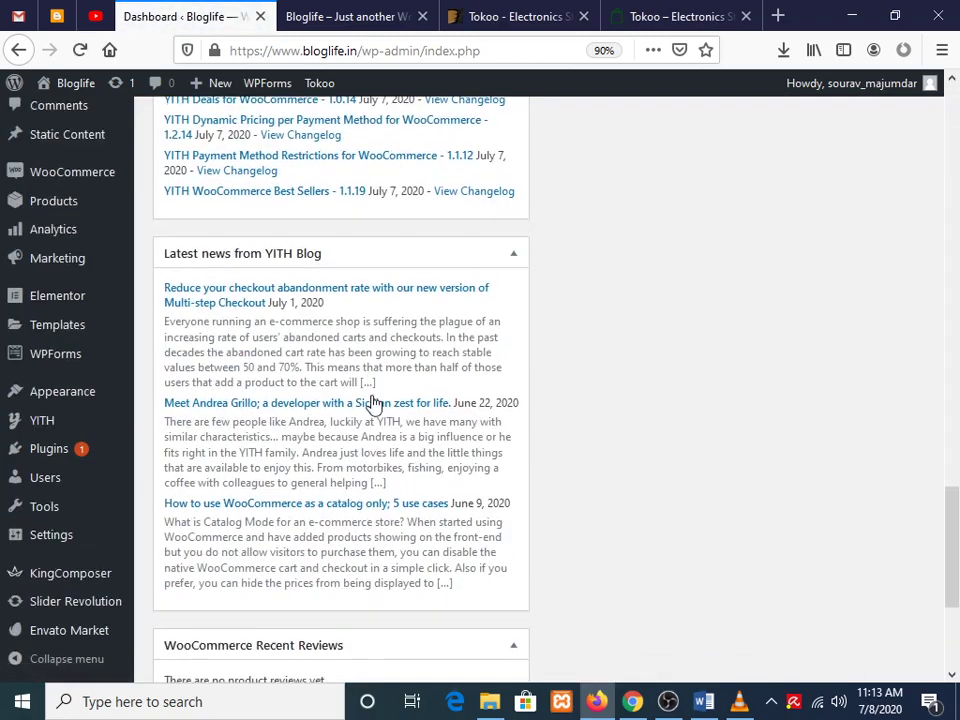
{"action": "left_click_drag", "start_coordinate": [957, 645], "coordinate": [957, 145]}
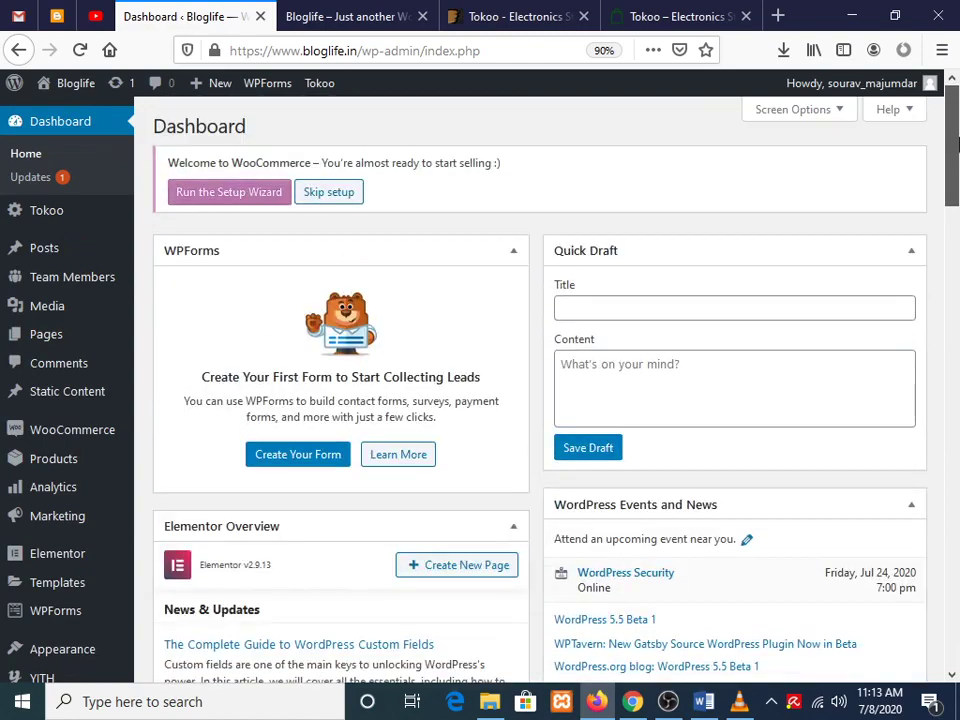
{"action": "left_click", "coordinate": [237, 194]}
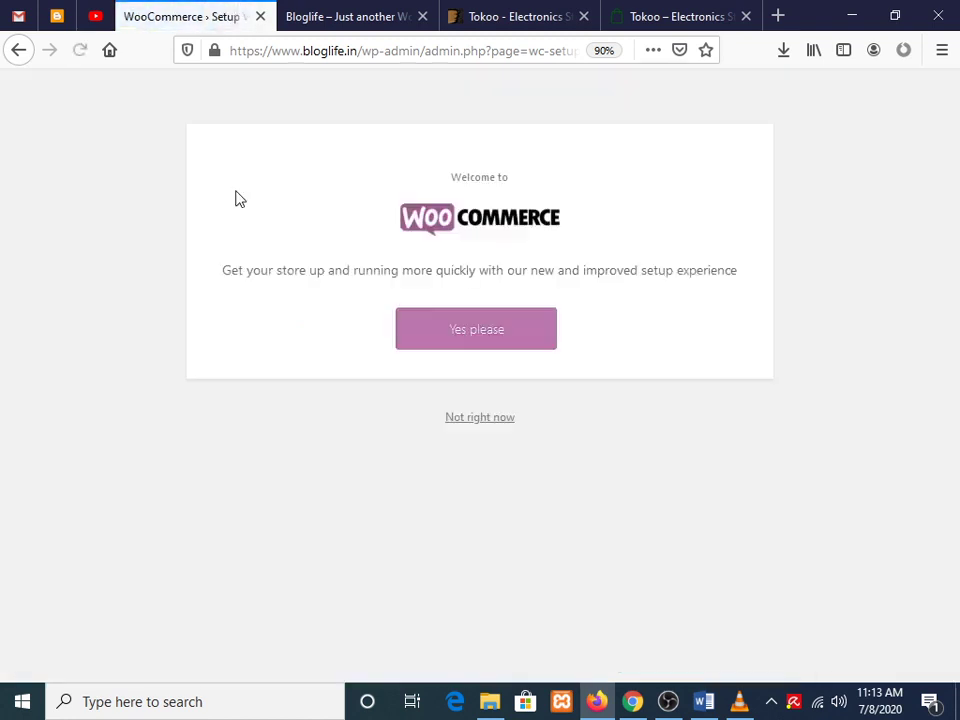
{"action": "left_click", "coordinate": [402, 340]}
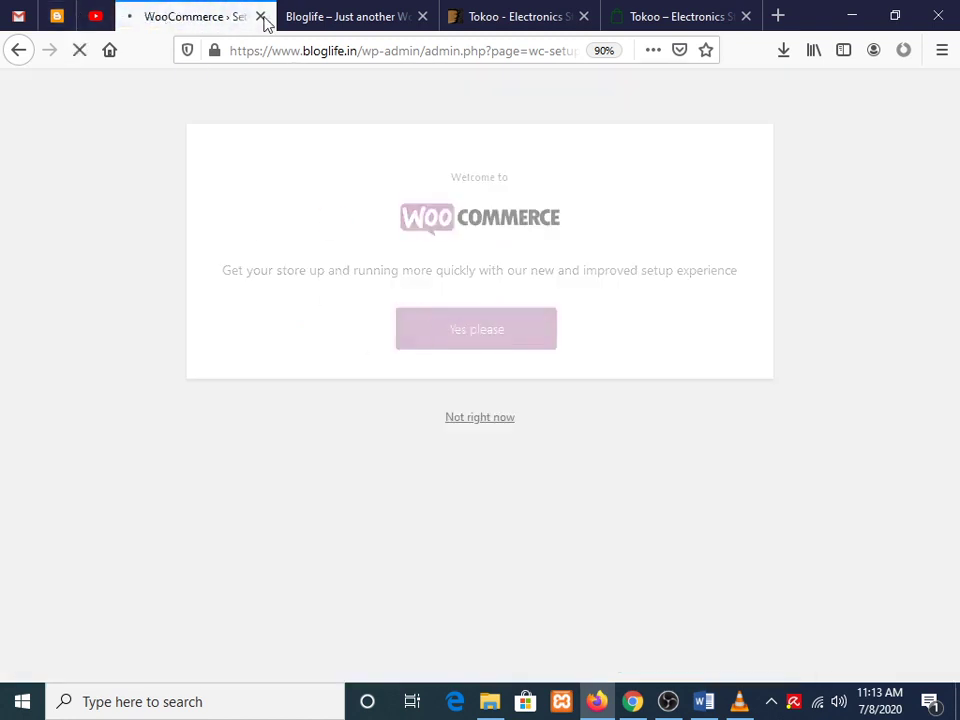
Reload the Bloglife front page in its own browser tab to check the site's appearance with the new theme.
{"action": "left_click", "coordinate": [315, 20]}
{"action": "left_click", "coordinate": [203, 12]}
{"action": "left_click", "coordinate": [395, 18]}
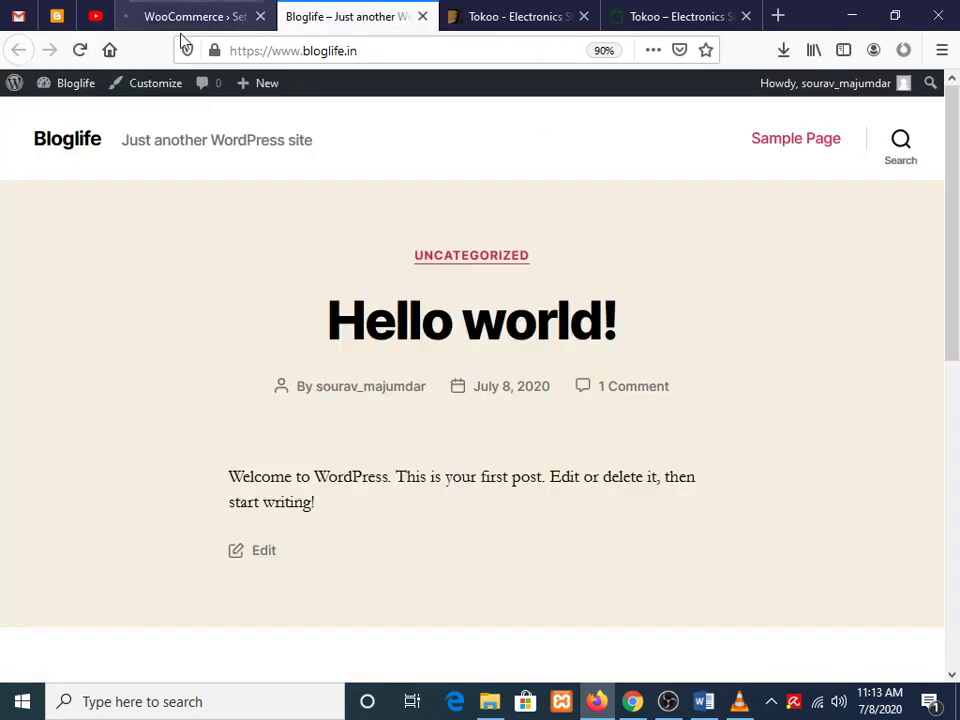
{"action": "left_click", "coordinate": [82, 49]}
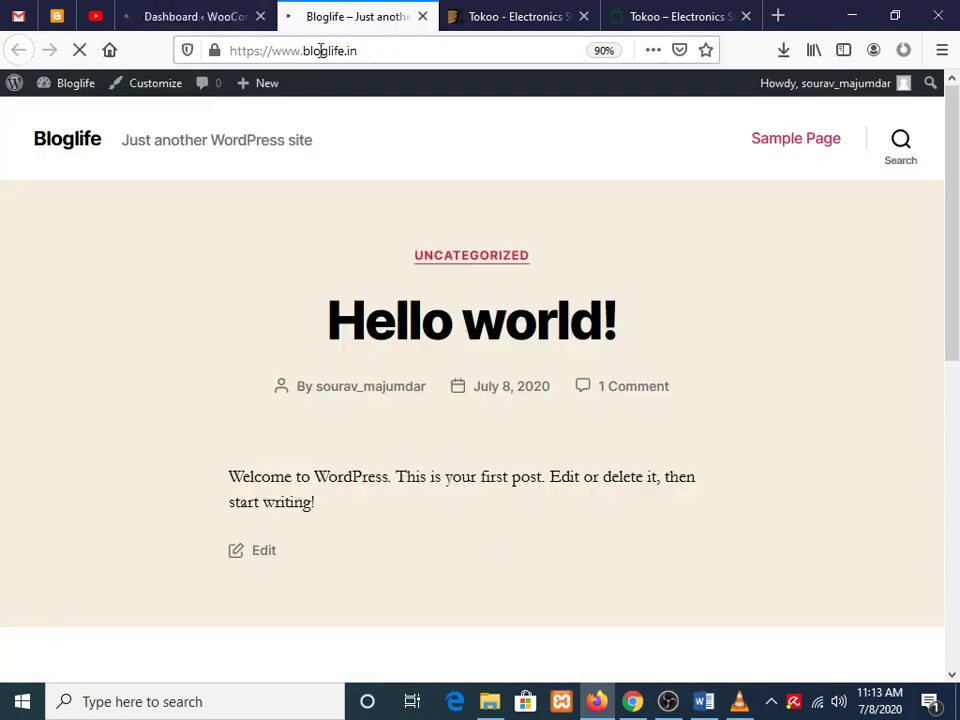
{"action": "scroll", "coordinate": [316, 218], "scroll_direction": "down", "scroll_amount": 1}
{"action": "scroll", "coordinate": [315, 220], "scroll_direction": "down", "scroll_amount": 5}
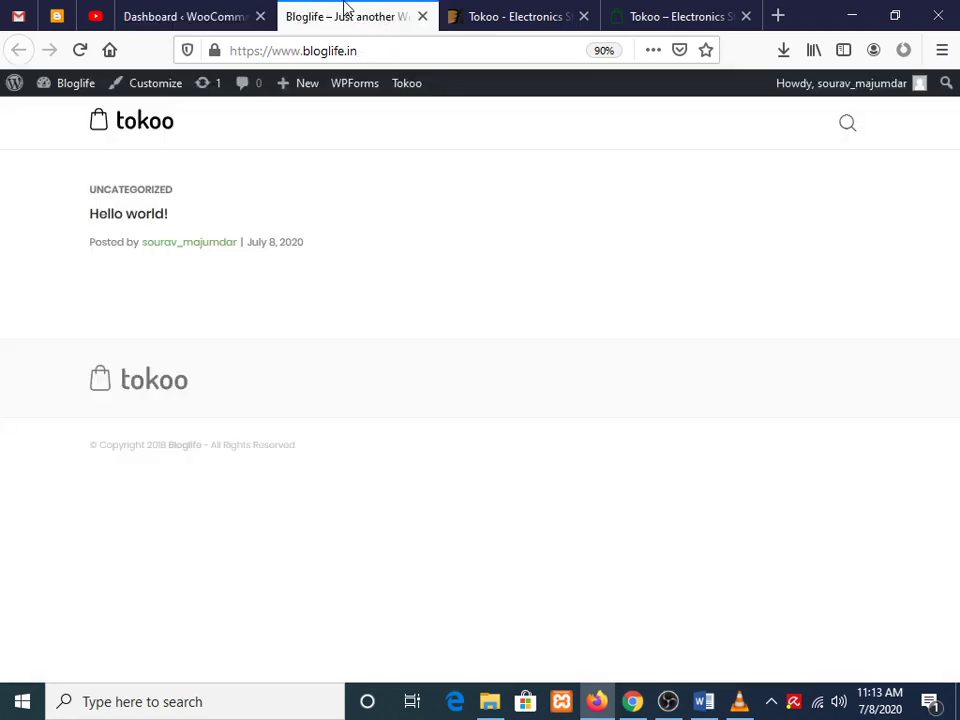
Return to the WooCommerce setup wizard and fill in the first address line of the store.
{"action": "left_click", "coordinate": [240, 8]}
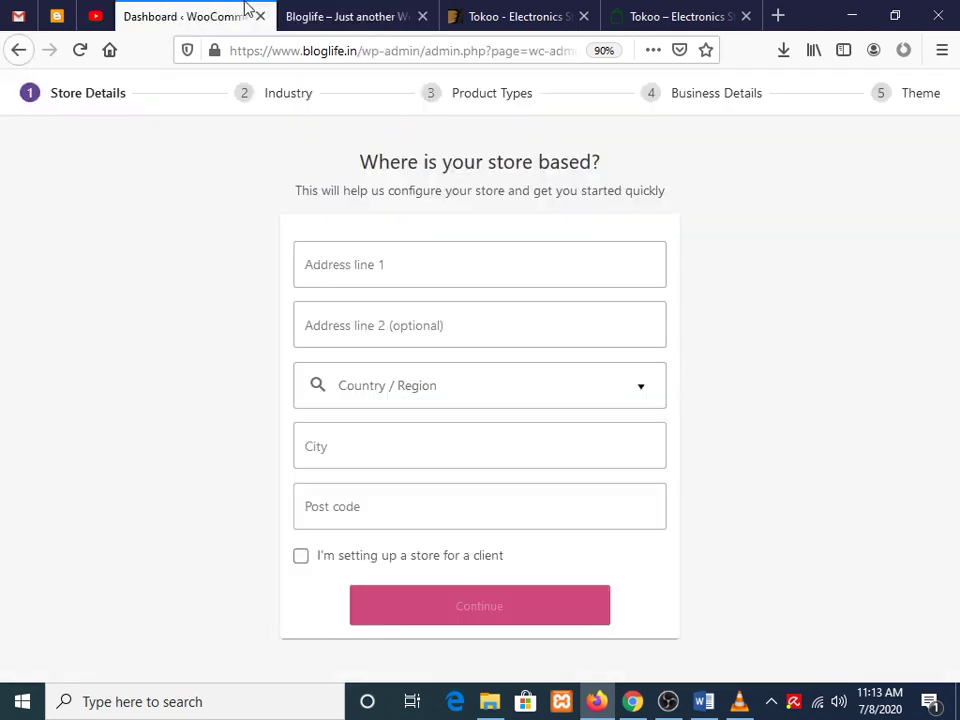
{"action": "left_click", "coordinate": [409, 262]}
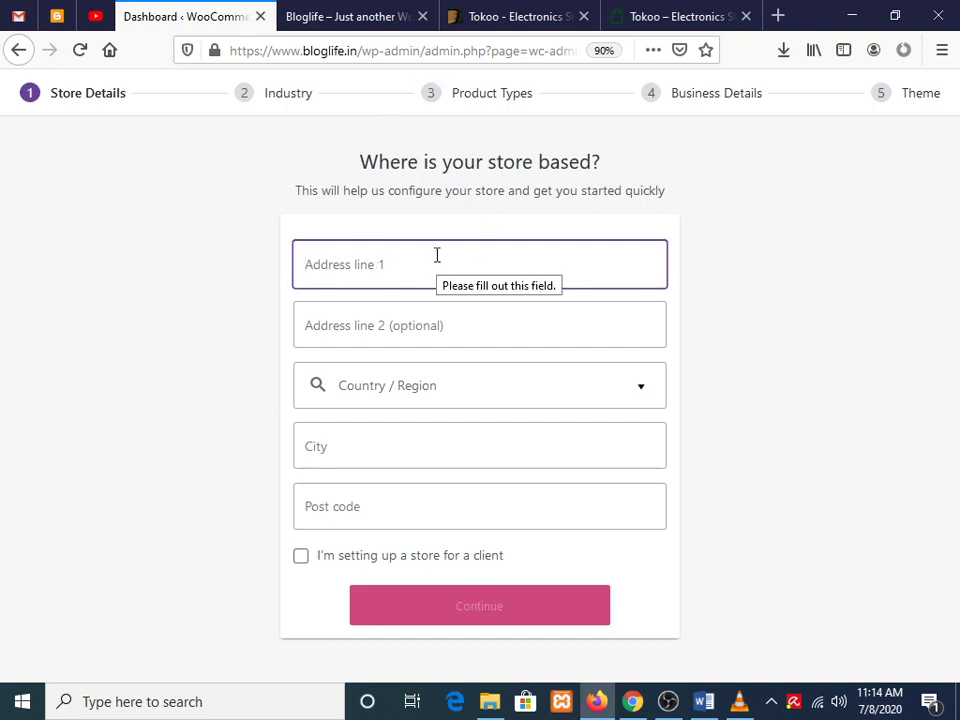
{"action": "type", "text": "kolkata"}
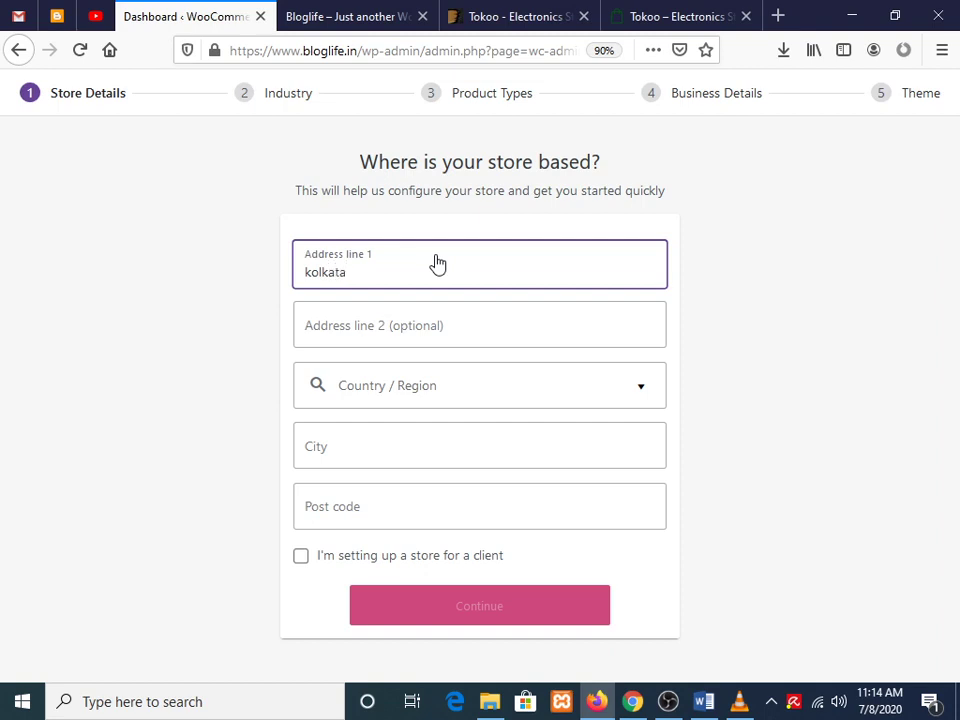
{"action": "key", "text": "Tab"}
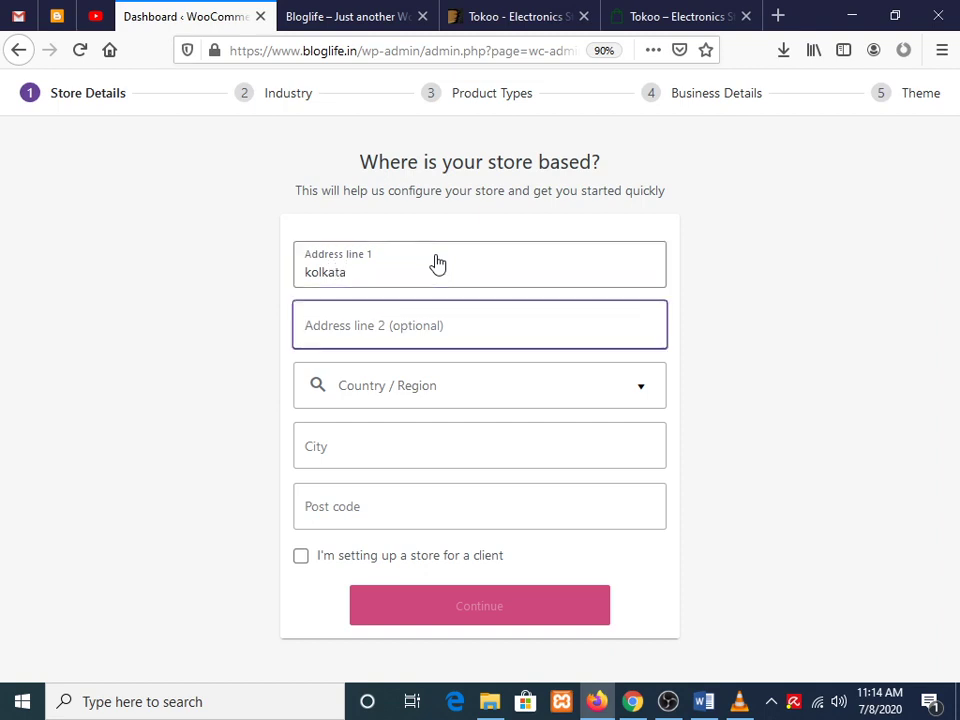
Leave the second address line empty and set the store's country / region to India -- West Bengal.
{"action": "key", "text": "Tab"}
{"action": "type", "text": "indi"}
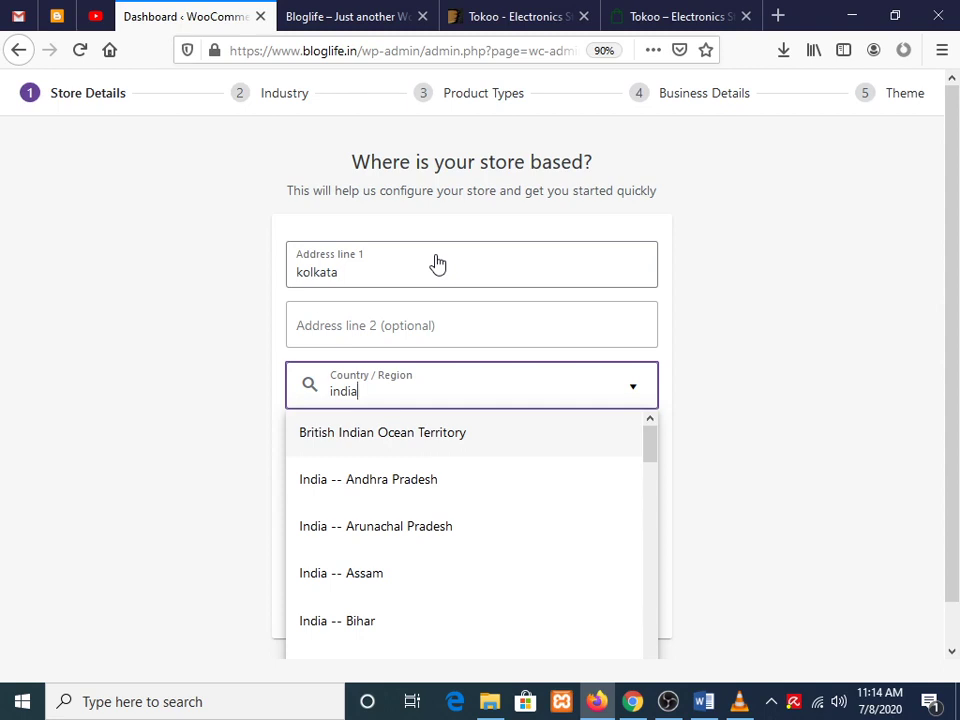
{"action": "key", "text": "Down"}
{"action": "key", "text": "Down"}
{"action": "key", "text": "Down"}
{"action": "key", "text": "Down"}
{"action": "key", "text": "Down"}
{"action": "key", "text": "Down"}
{"action": "key", "text": "Down"}
{"action": "key", "text": "Down"}
{"action": "key", "text": "Down"}
{"action": "key", "text": "Down"}
{"action": "key", "text": "Down"}
{"action": "key", "text": "Down"}
{"action": "key", "text": "Down"}
{"action": "key", "text": "Down"}
{"action": "key", "text": "Down"}
{"action": "key", "text": "Down"}
{"action": "key", "text": "Down"}
{"action": "key", "text": "Down"}
{"action": "key", "text": "Down"}
{"action": "key", "text": "Down"}
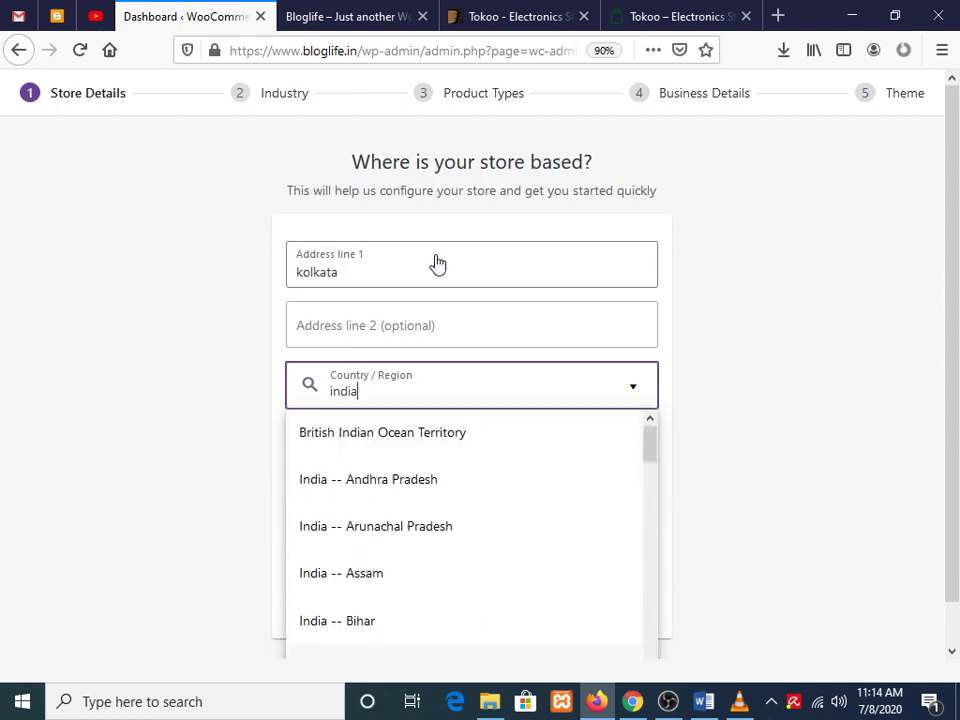
{"action": "left_click_drag", "start_coordinate": [650, 443], "coordinate": [626, 621]}
{"action": "left_click", "coordinate": [397, 627]}
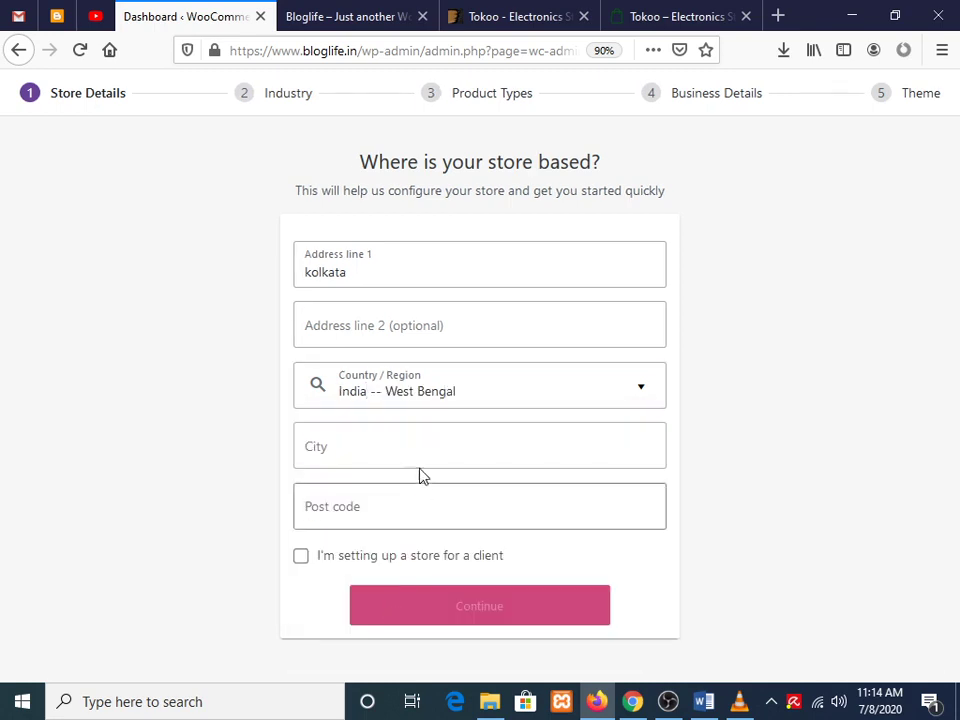
Fill in the store's city and post code, then submit the store details without opting in to usage tracking.
{"action": "left_click", "coordinate": [414, 446]}
{"action": "type", "text": "kolkata"}
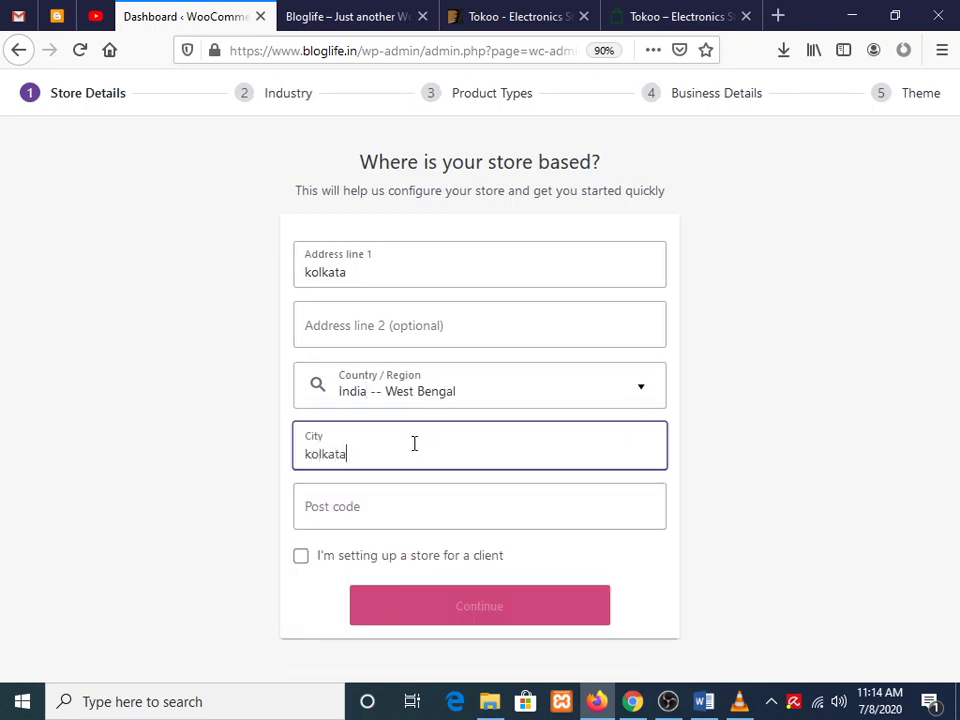
{"action": "key", "text": "Tab"}
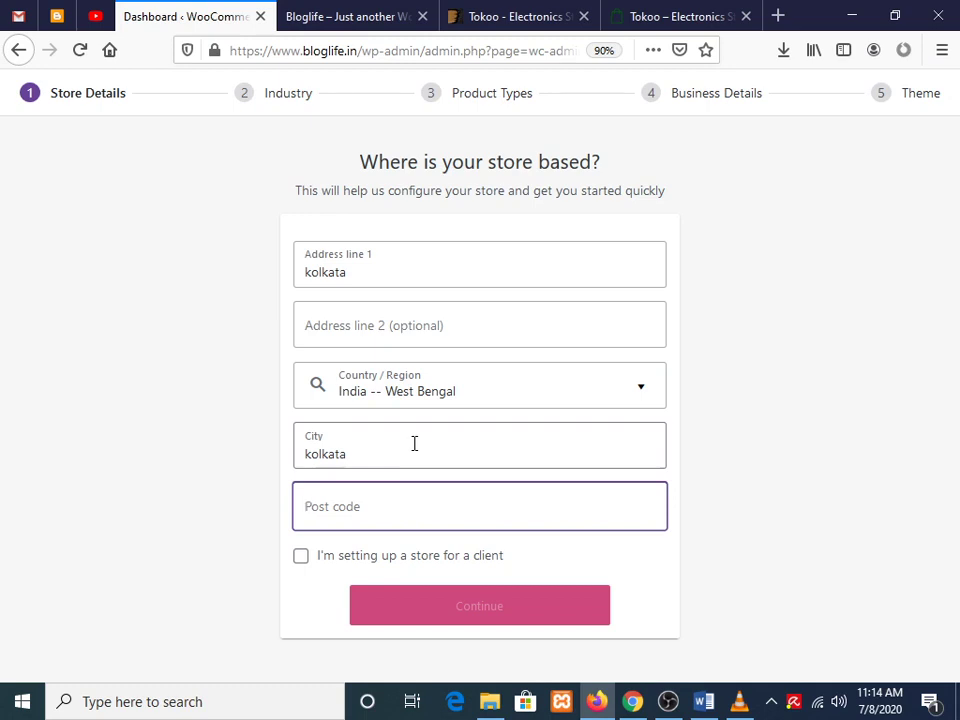
{"action": "type", "text": "700014"}
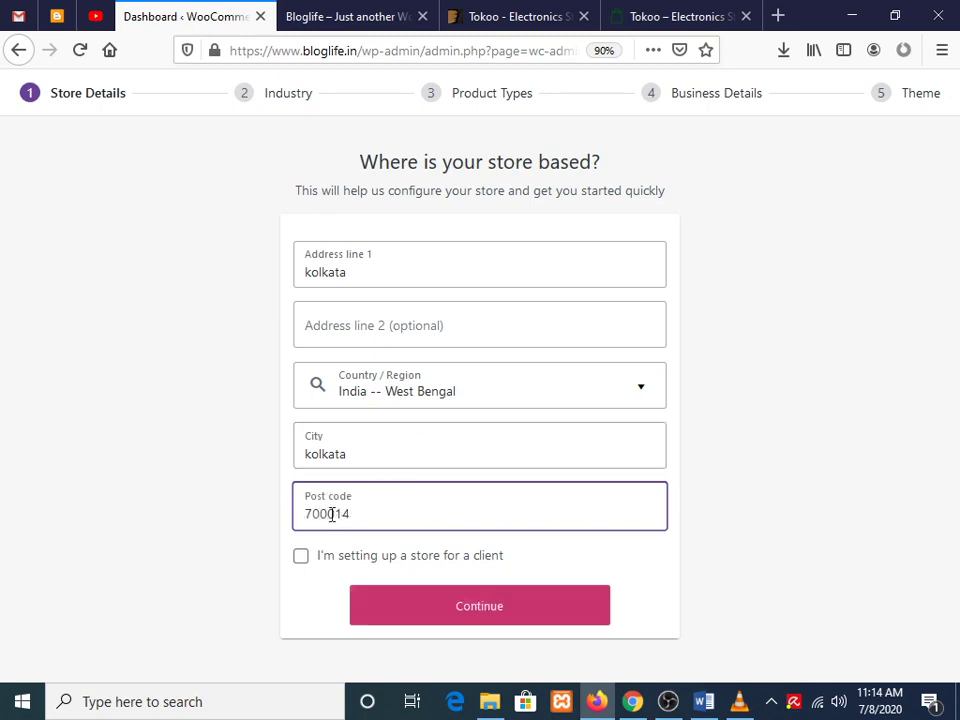
{"action": "left_click", "coordinate": [443, 602]}
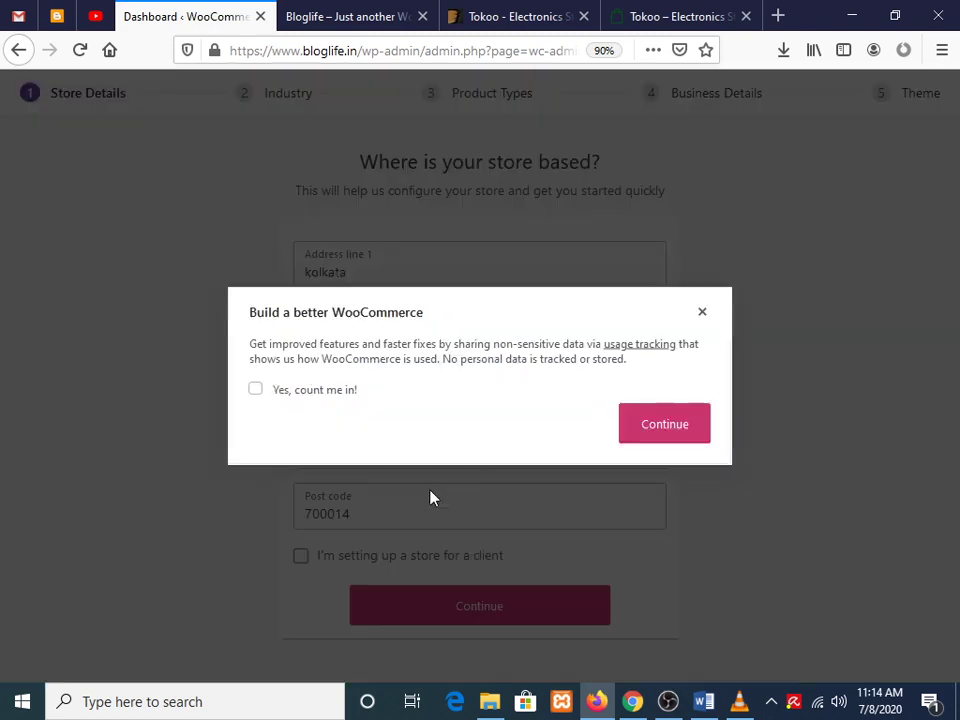
{"action": "left_click", "coordinate": [677, 426]}
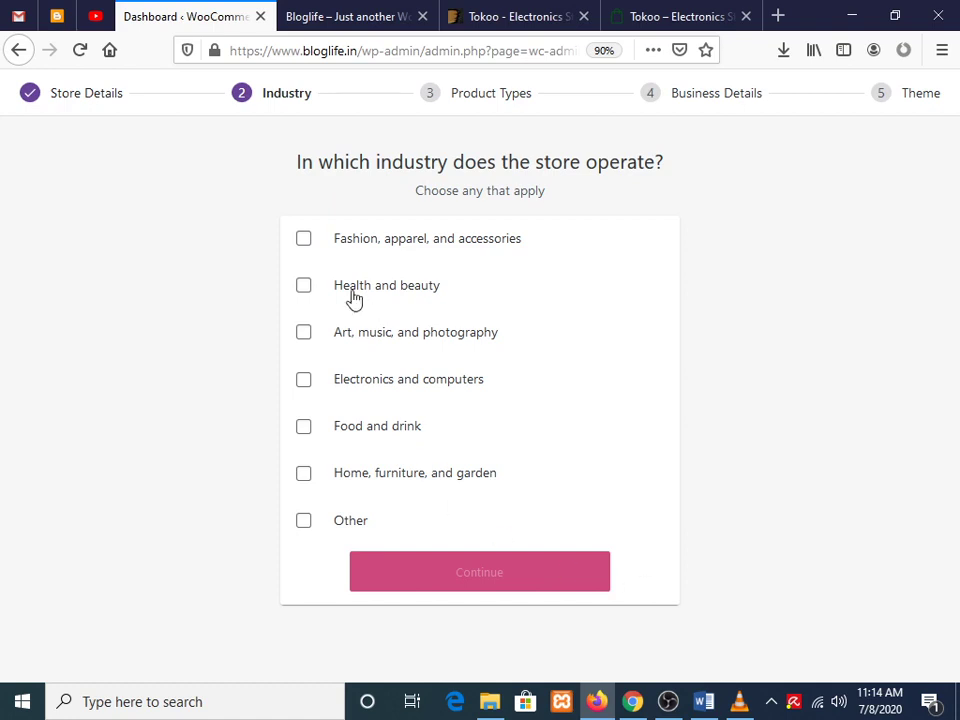
Set the store's industry to Other and its product types to Physical products and Downloads.
{"action": "left_click", "coordinate": [303, 521]}
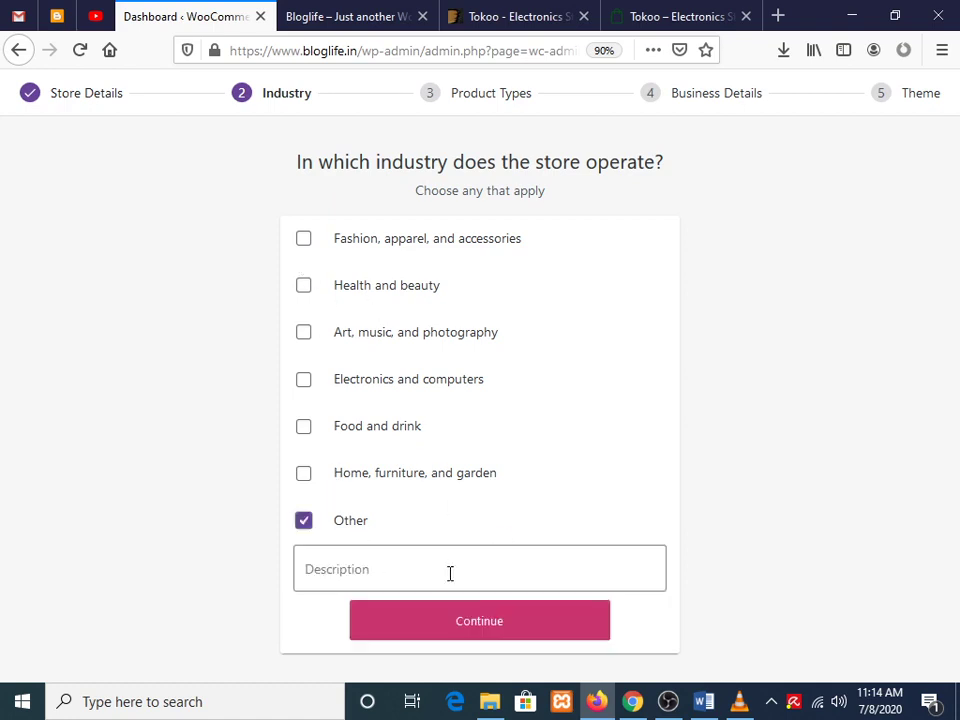
{"action": "left_click", "coordinate": [473, 628]}
{"action": "left_click", "coordinate": [295, 244]}
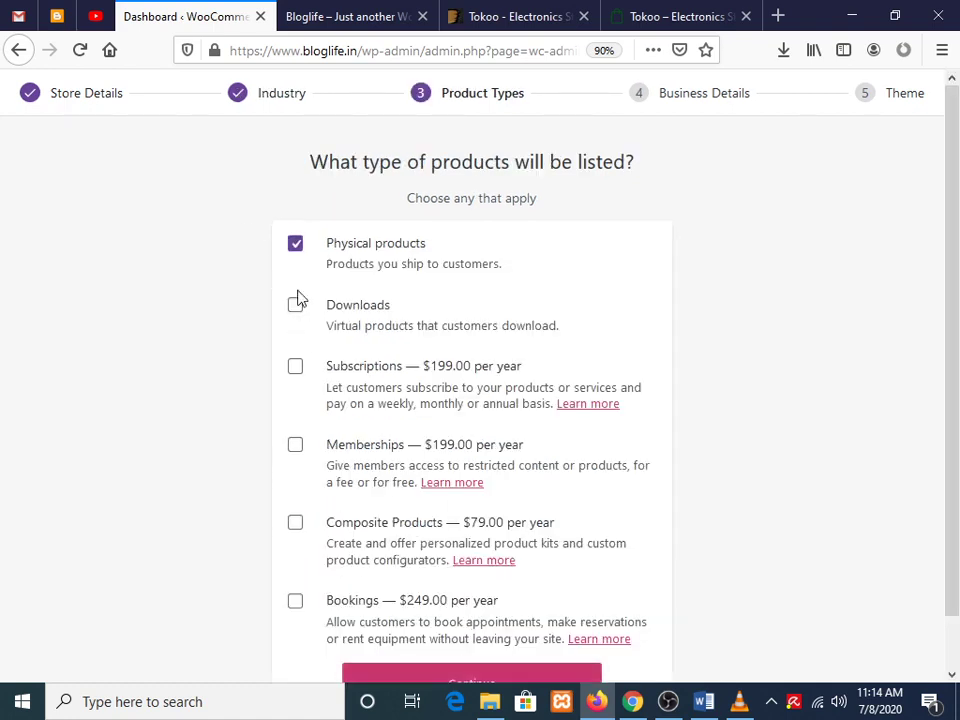
{"action": "left_click", "coordinate": [297, 304]}
{"action": "scroll", "coordinate": [400, 350], "scroll_direction": "down", "scroll_amount": 1}
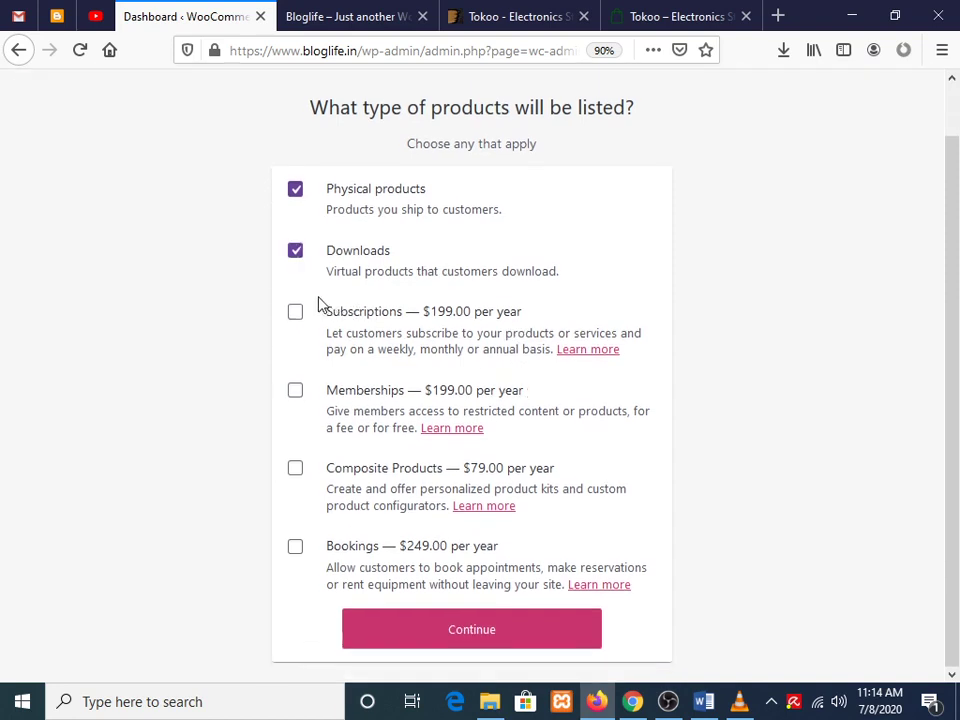
{"action": "left_click_drag", "start_coordinate": [319, 302], "coordinate": [409, 328]}
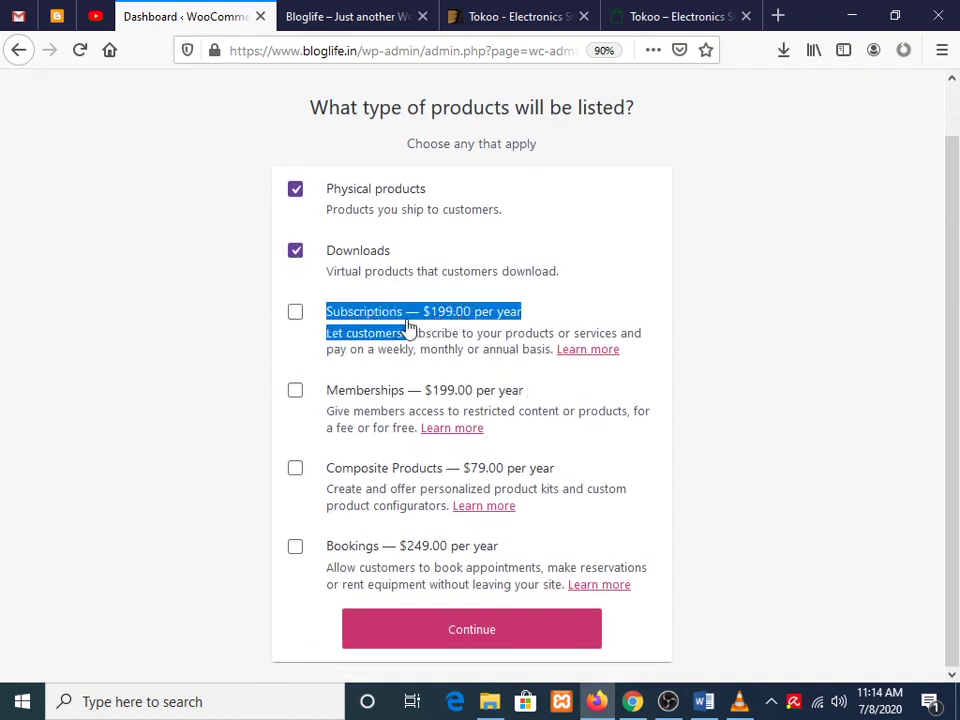
{"action": "left_click", "coordinate": [848, 380]}
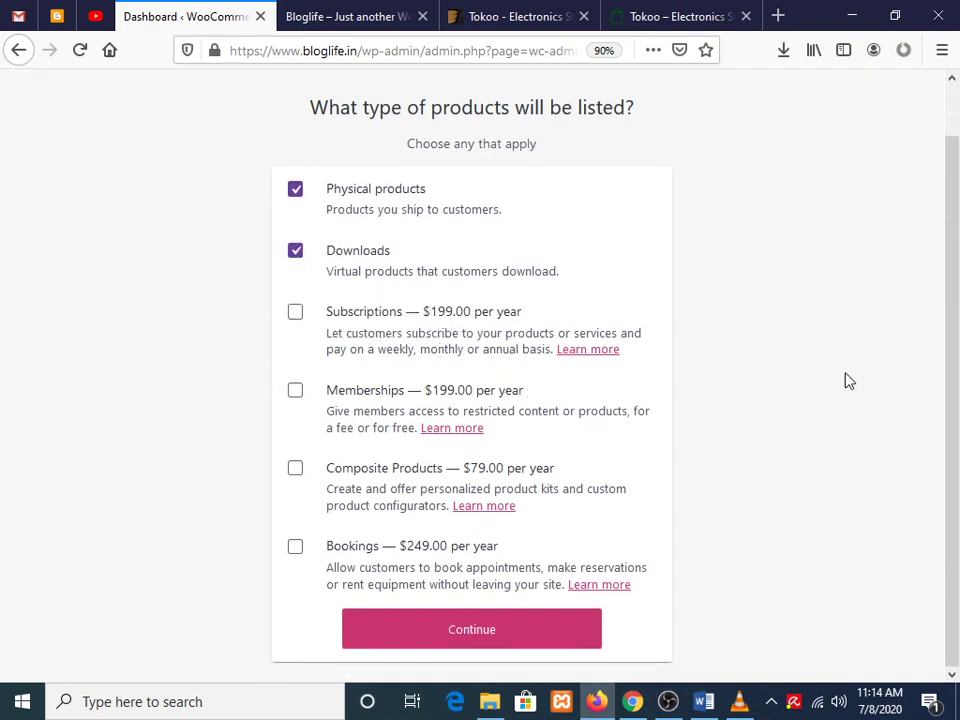
{"action": "left_click", "coordinate": [424, 621]}
Fill in the business details: no products yet and not currently selling elsewhere.
{"action": "left_click", "coordinate": [451, 291]}
{"action": "left_click", "coordinate": [440, 337]}
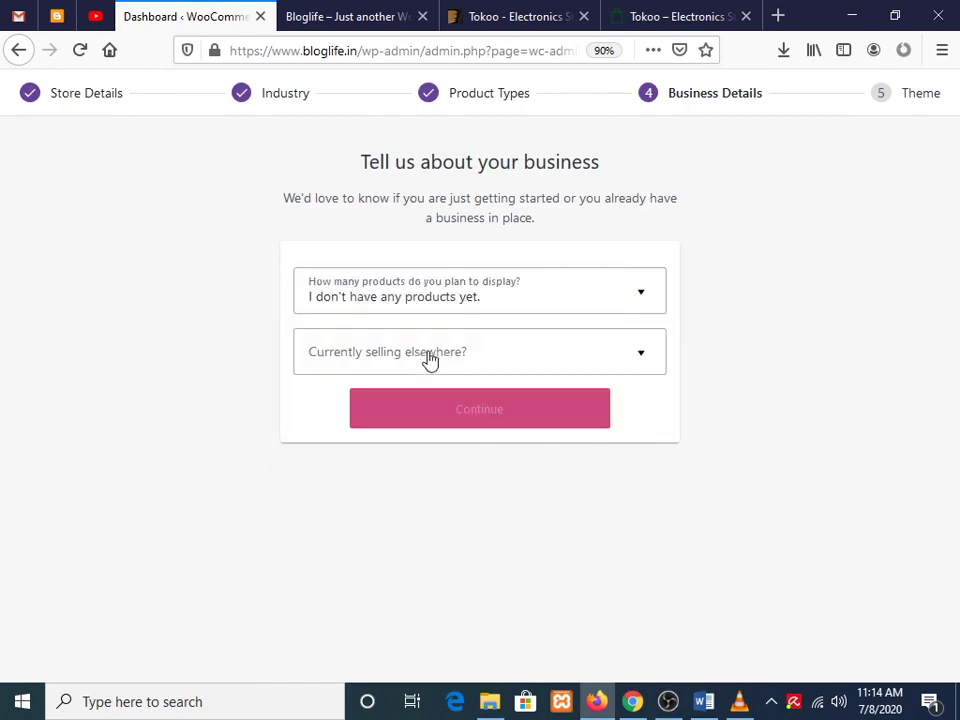
{"action": "left_click", "coordinate": [430, 358]}
{"action": "left_click", "coordinate": [422, 400]}
Turn off the Facebook, Mailchimp and Google Ads extensions and submit the business details.
{"action": "scroll", "coordinate": [506, 437], "scroll_direction": "down", "scroll_amount": 3}
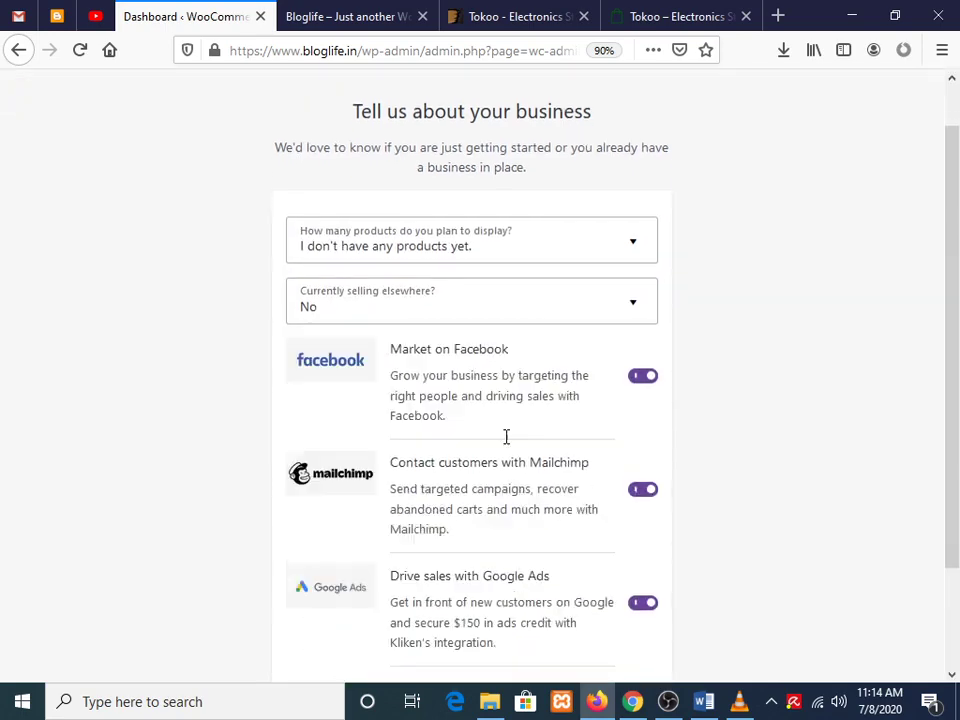
{"action": "left_click", "coordinate": [642, 248]}
{"action": "left_click", "coordinate": [643, 362]}
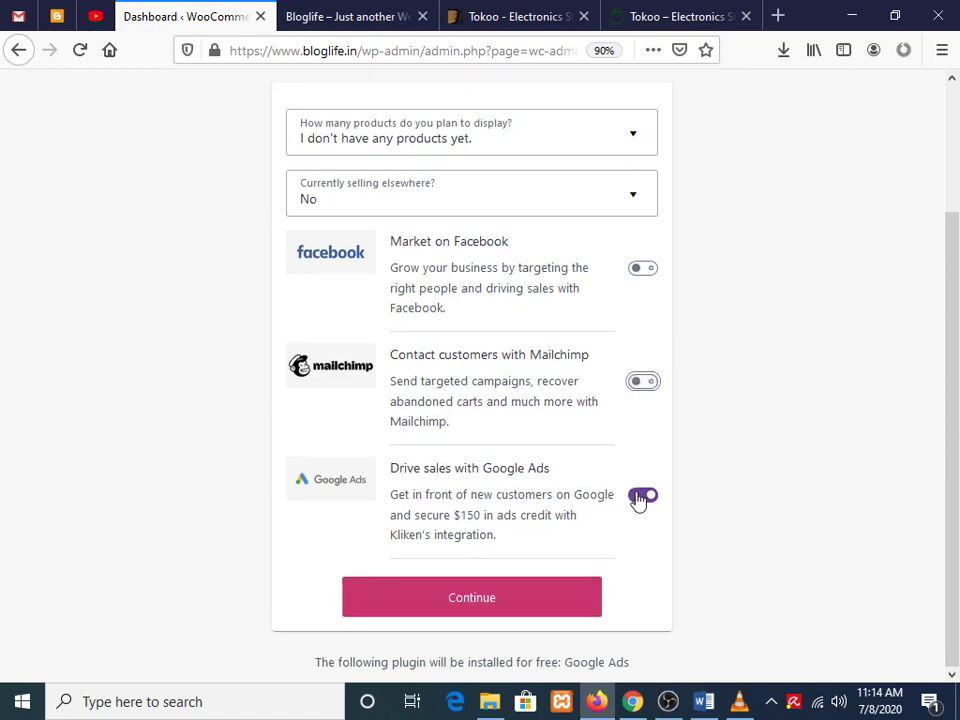
{"action": "left_click", "coordinate": [642, 496]}
{"action": "left_click", "coordinate": [497, 630]}
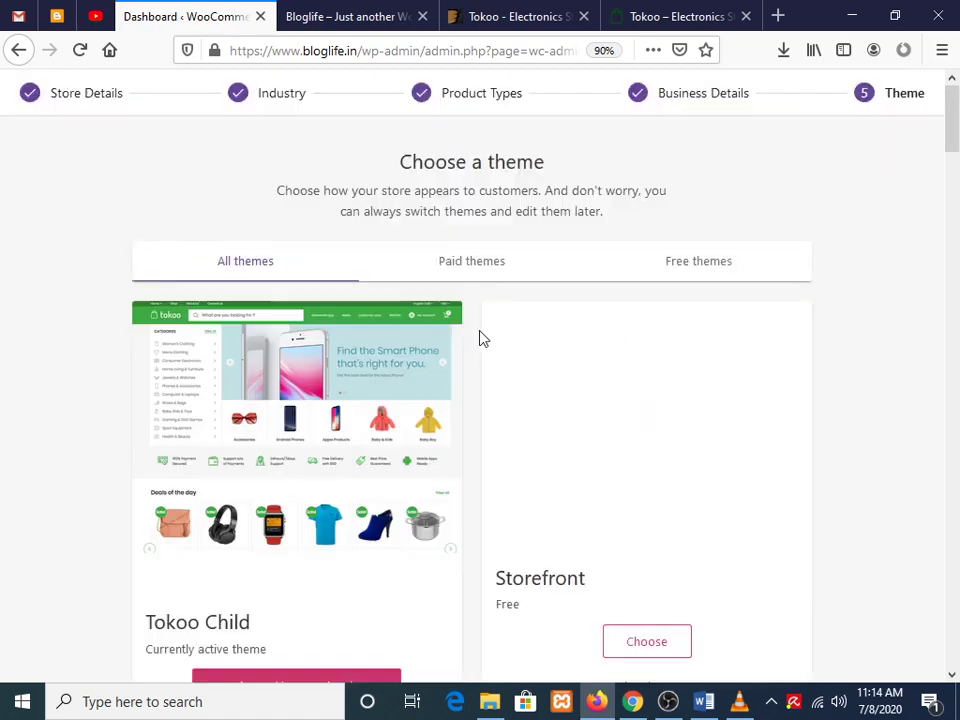
Look over the offered store themes and continue with the currently active Tokoo Child theme.
{"action": "scroll", "coordinate": [169, 268], "scroll_direction": "down", "scroll_amount": 5}
{"action": "scroll", "coordinate": [519, 268], "scroll_direction": "up", "scroll_amount": 3}
{"action": "scroll", "coordinate": [673, 437], "scroll_direction": "down", "scroll_amount": 6}
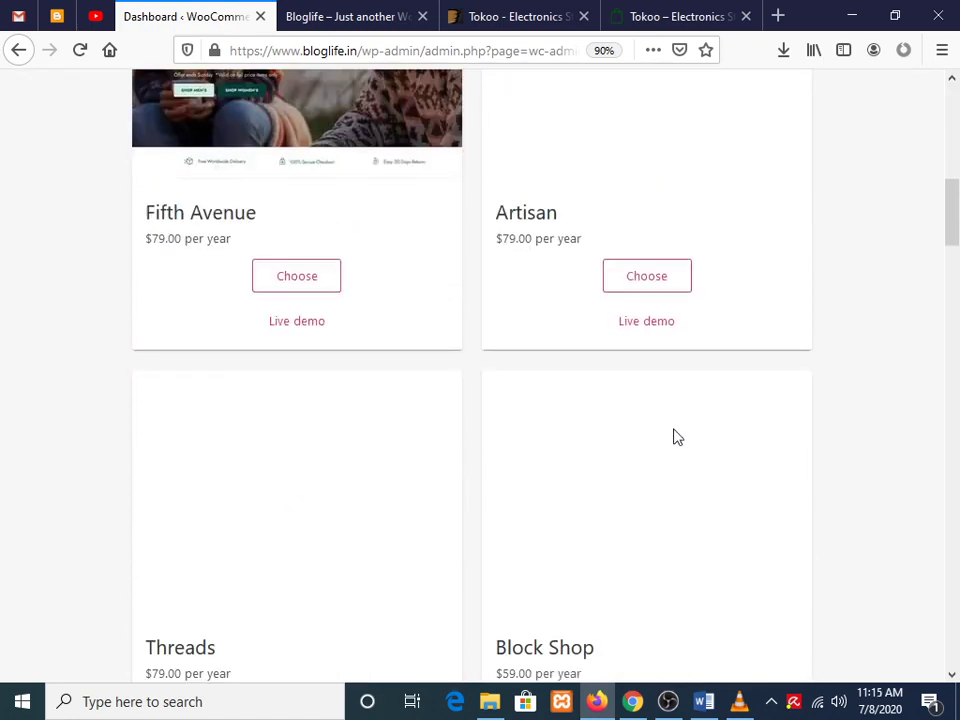
{"action": "scroll", "coordinate": [673, 437], "scroll_direction": "down", "scroll_amount": 5}
{"action": "scroll", "coordinate": [141, 371], "scroll_direction": "up", "scroll_amount": 10}
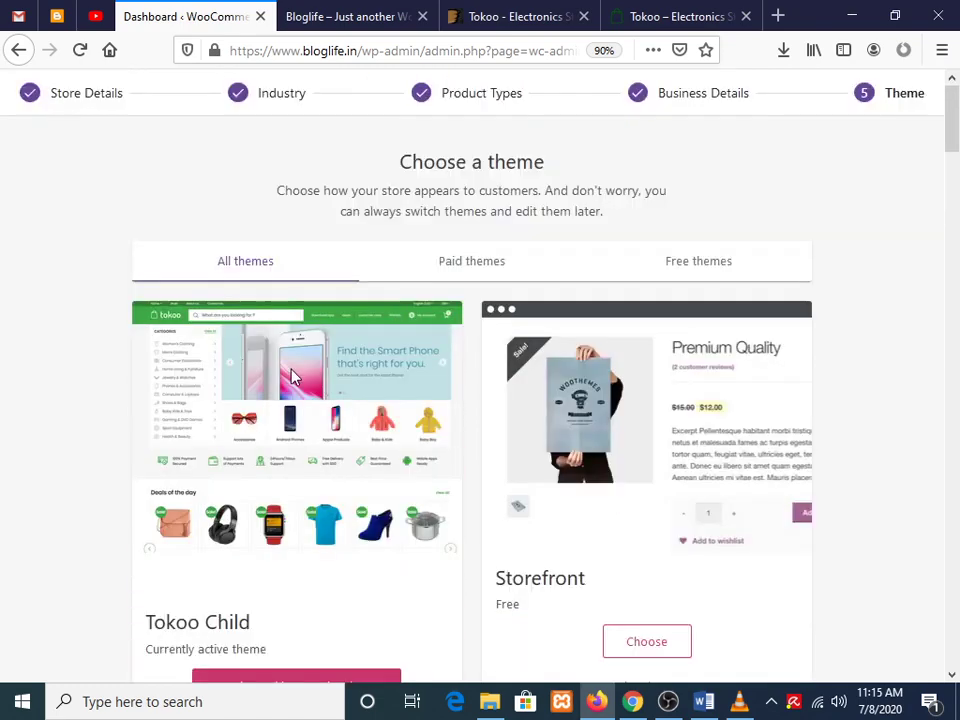
{"action": "scroll", "coordinate": [300, 380], "scroll_direction": "down", "scroll_amount": 2}
{"action": "scroll", "coordinate": [300, 380], "scroll_direction": "down", "scroll_amount": 1}
{"action": "left_click", "coordinate": [246, 422]}
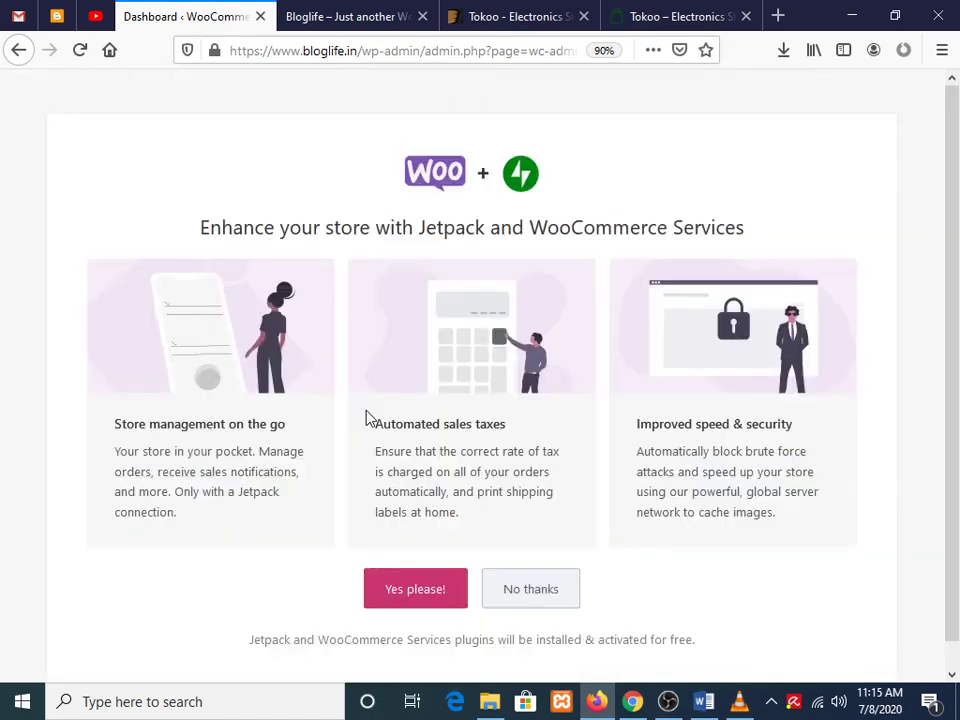
Decline Jetpack and WooCommerce Services and dismiss the final setup message on the WooCommerce dashboard.
{"action": "left_click", "coordinate": [570, 575]}
{"action": "scroll", "coordinate": [379, 282], "scroll_direction": "up", "scroll_amount": 1}
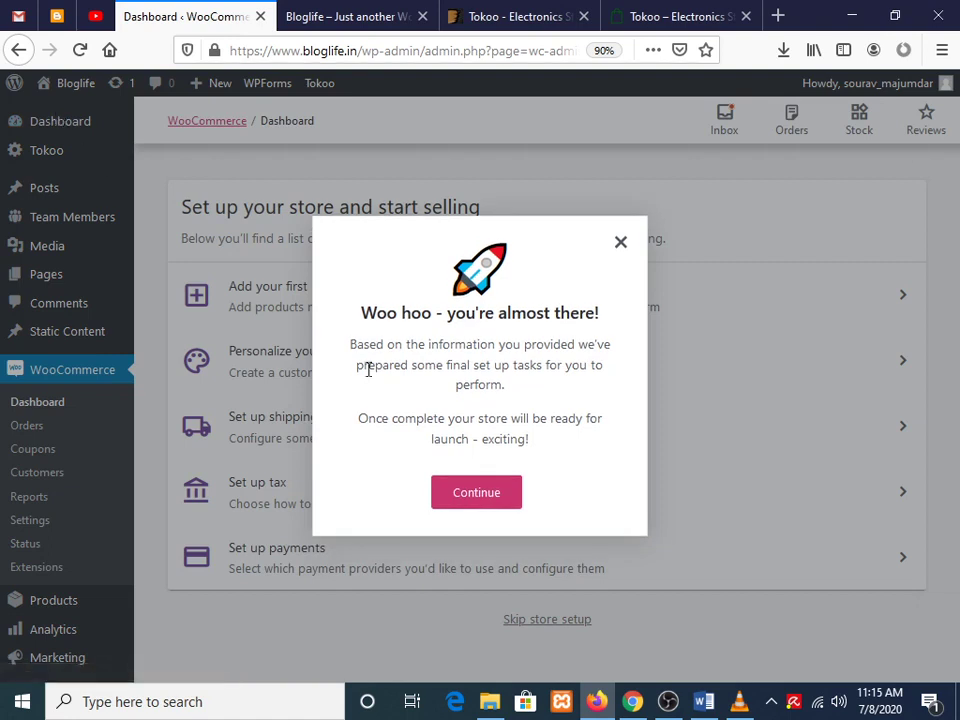
{"action": "left_click", "coordinate": [620, 249]}
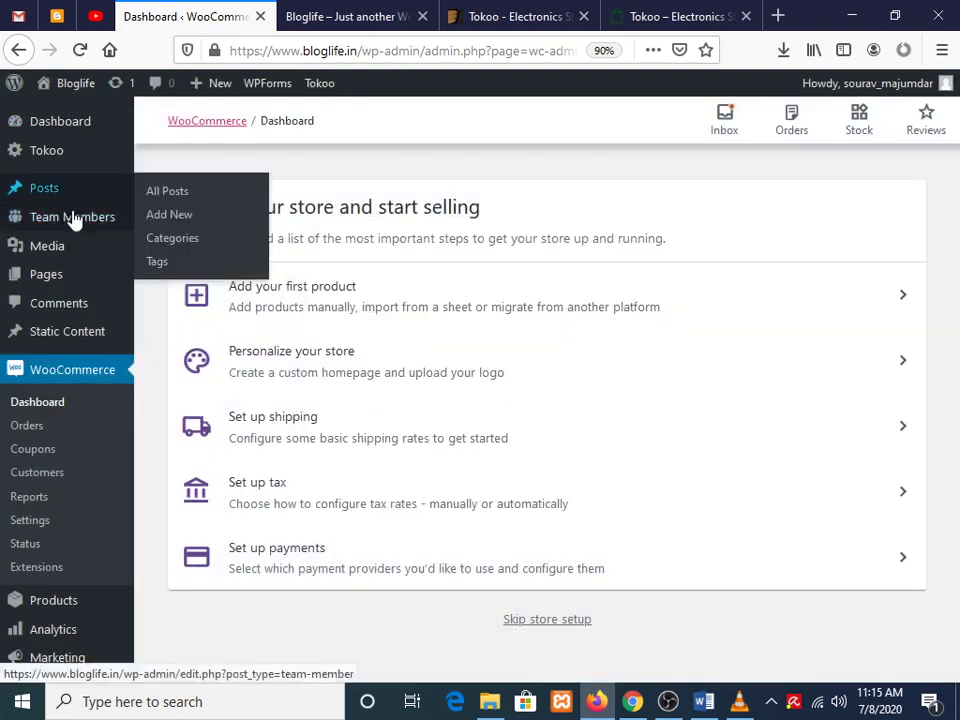
Open the Tokoo theme options page in the WordPress admin.
{"action": "left_click", "coordinate": [45, 151]}
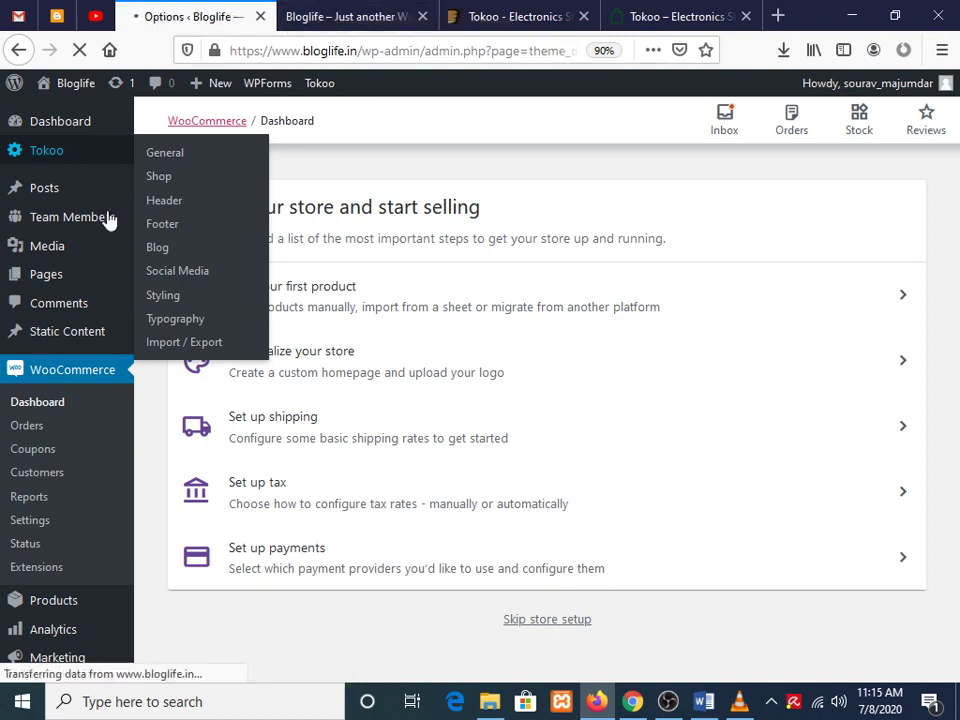
{"action": "left_click", "coordinate": [350, 16]}
{"action": "left_click", "coordinate": [190, 16]}
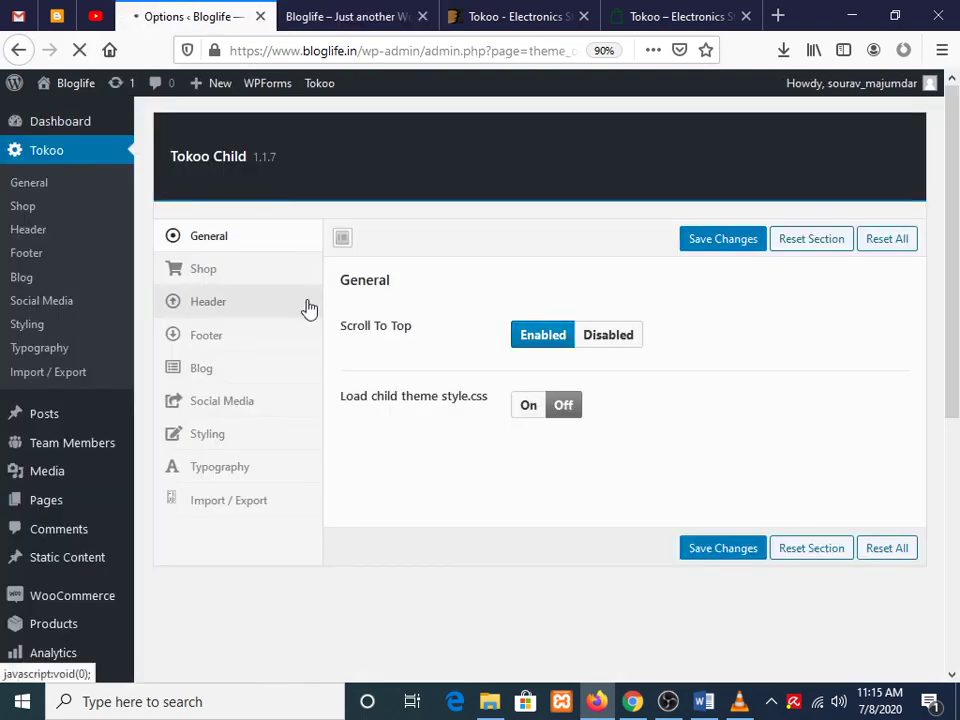
Open the Envato Market settings page and go to the API personal token field.
{"action": "scroll", "coordinate": [312, 307], "scroll_direction": "down", "scroll_amount": 5}
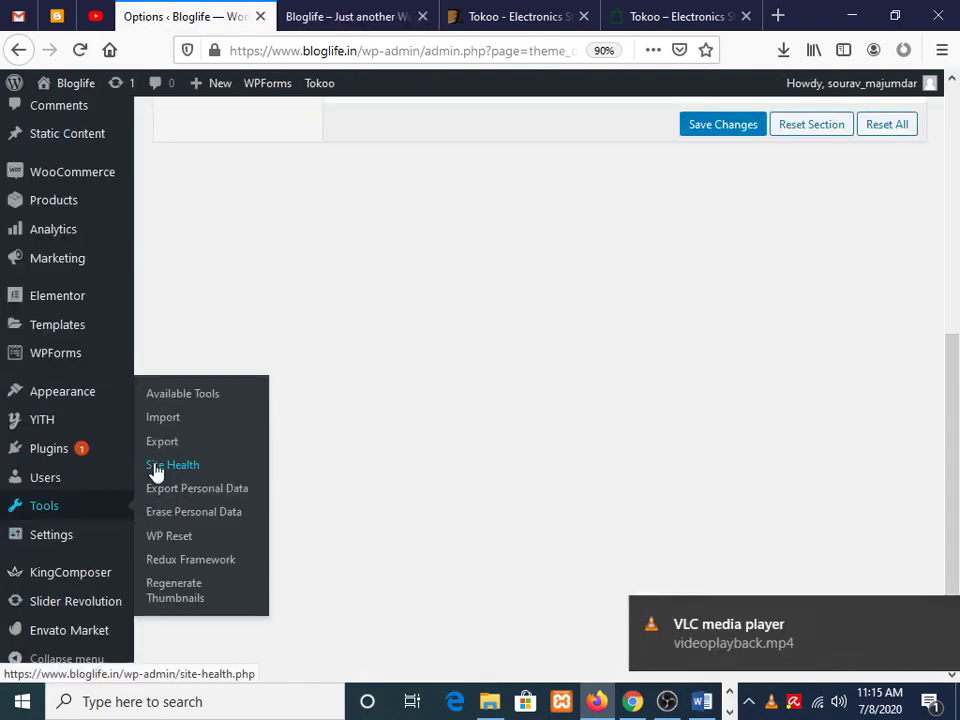
{"action": "left_click", "coordinate": [67, 643]}
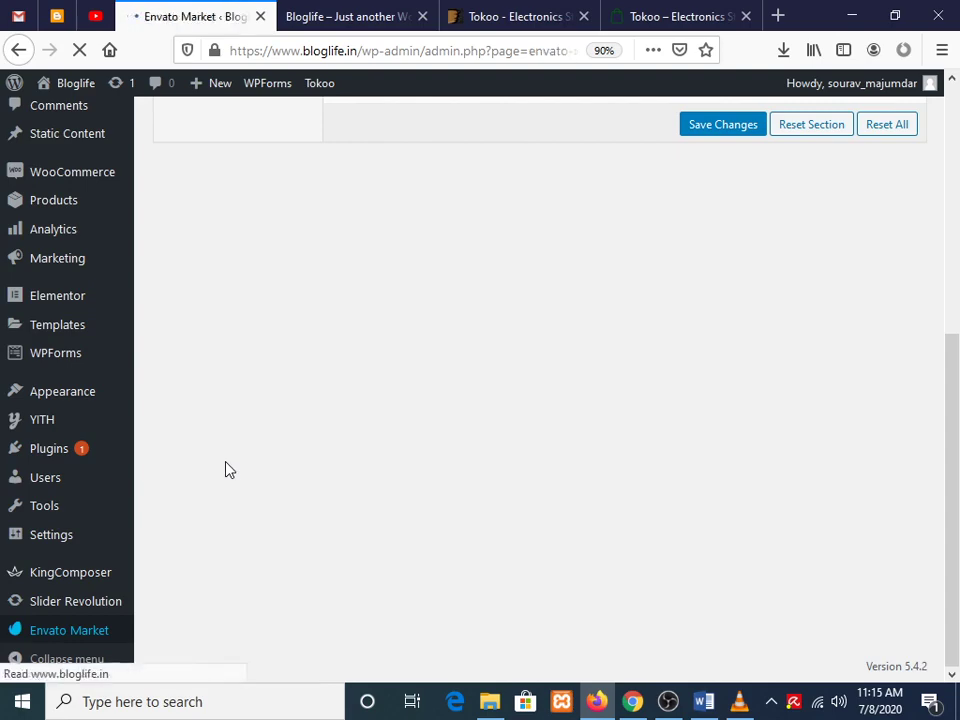
{"action": "scroll", "coordinate": [347, 390], "scroll_direction": "down", "scroll_amount": 5}
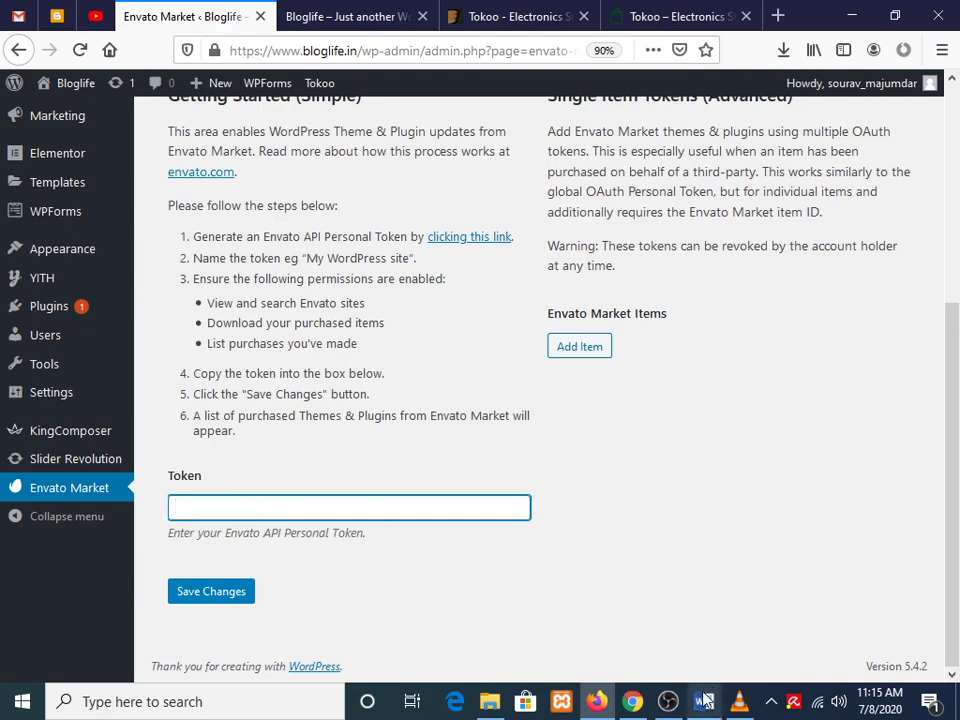
Switch to OBS, show the Color Source, and resize and position it to mask most of the captured screen.
{"action": "left_click", "coordinate": [851, 15]}
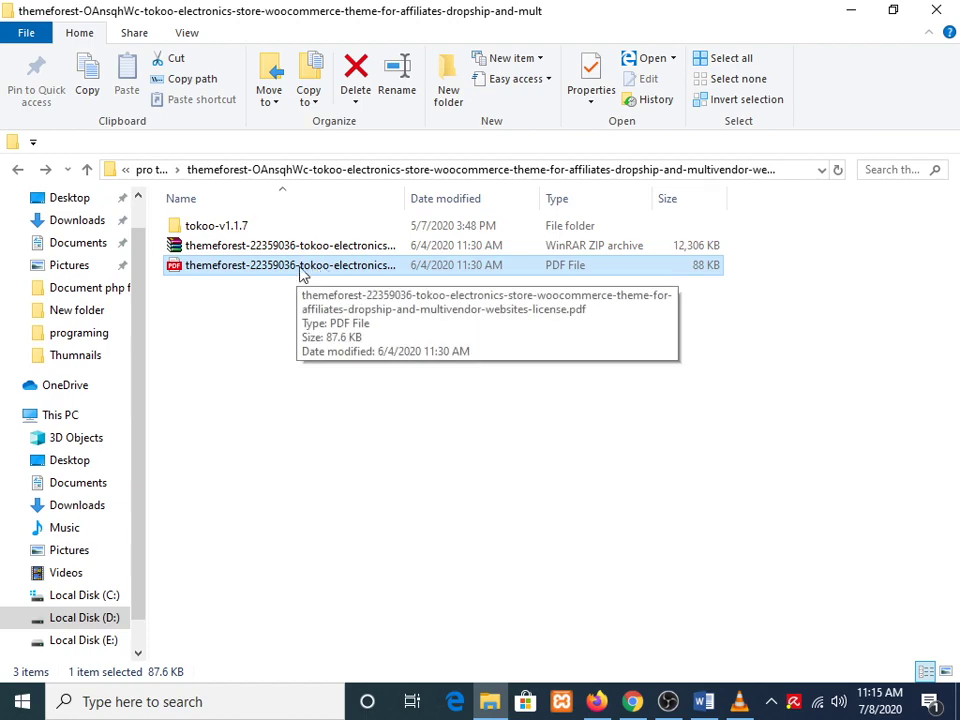
{"action": "left_click", "coordinate": [668, 701]}
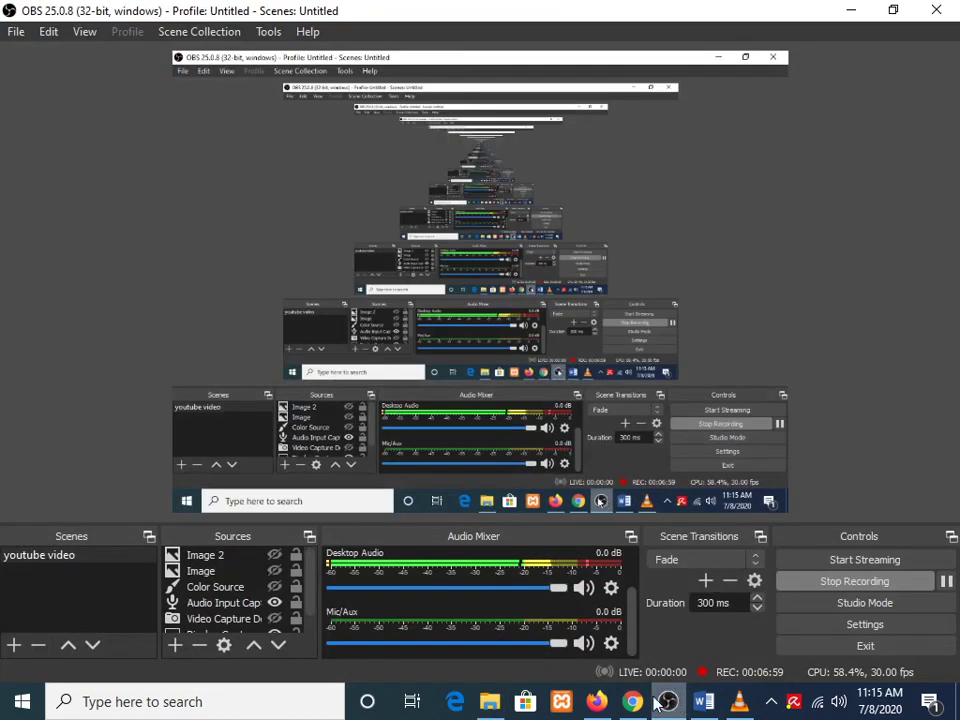
{"action": "left_click", "coordinate": [274, 587]}
{"action": "left_click_drag", "start_coordinate": [288, 214], "coordinate": [460, 288]}
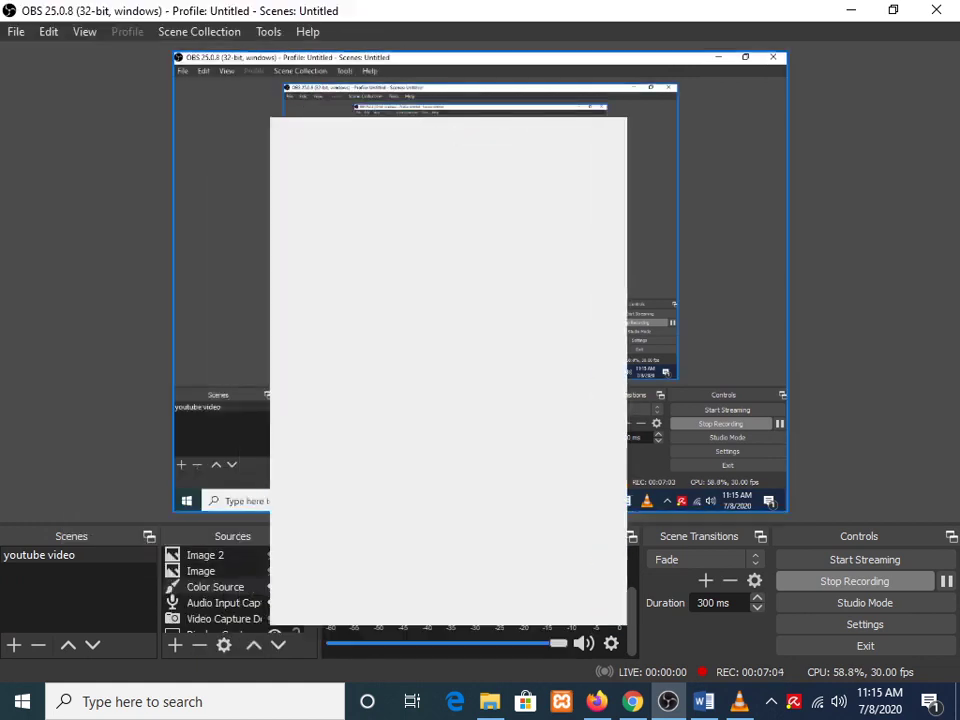
{"action": "left_click_drag", "start_coordinate": [574, 451], "coordinate": [683, 515]}
{"action": "left_click_drag", "start_coordinate": [515, 320], "coordinate": [352, 240]}
{"action": "left_click", "coordinate": [665, 703]}
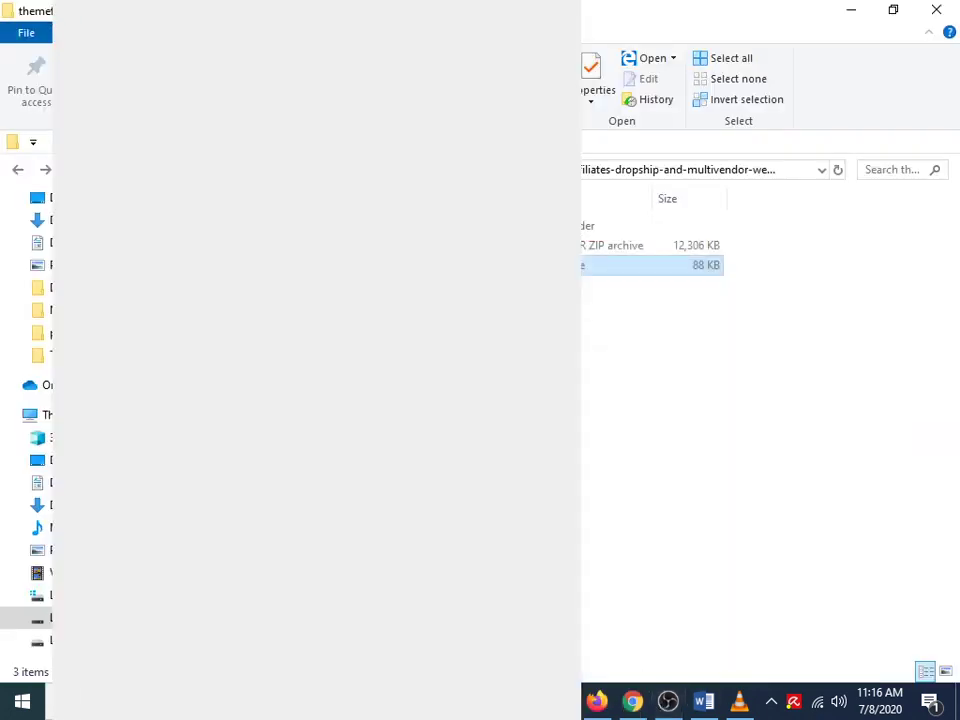
{"action": "key", "text": "Return"}
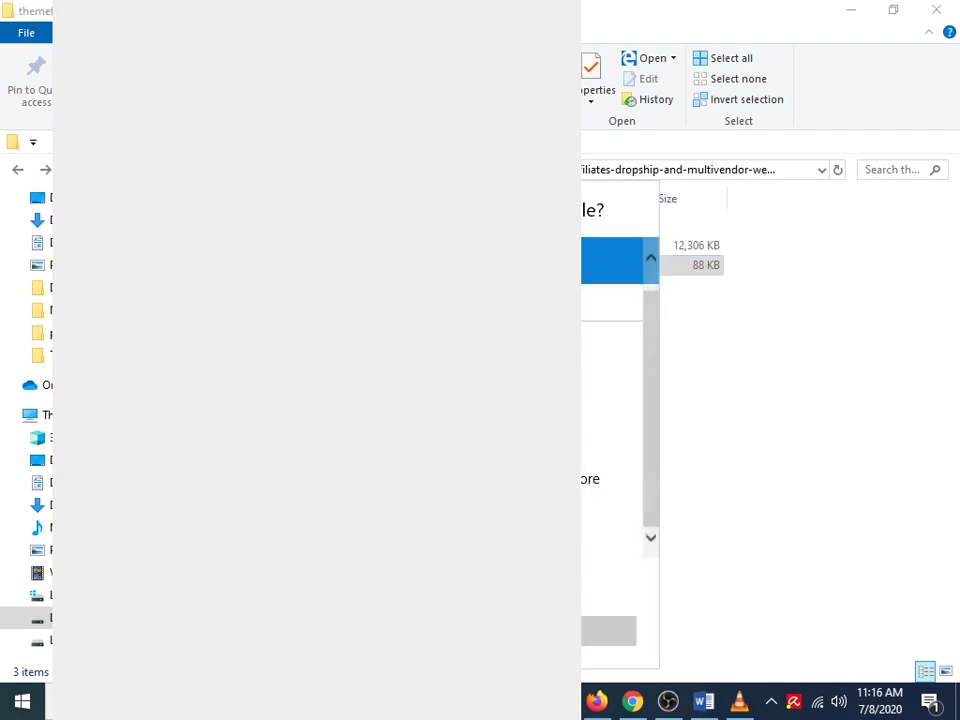
{"action": "key", "text": "Escape"}
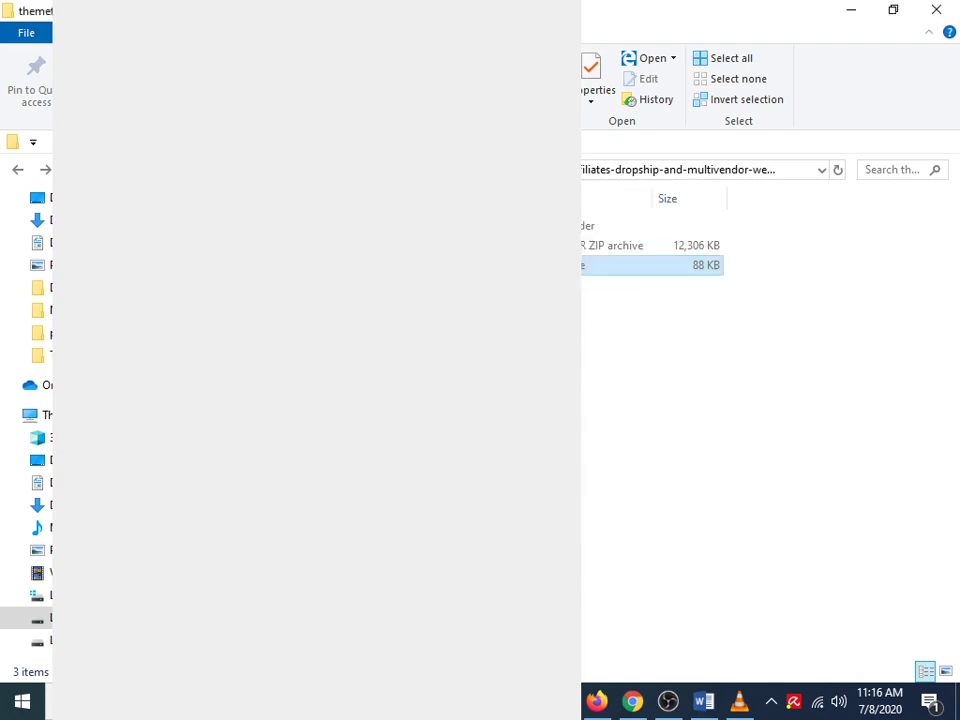
{"action": "key", "text": "F2"}
{"action": "key", "text": "Escape"}
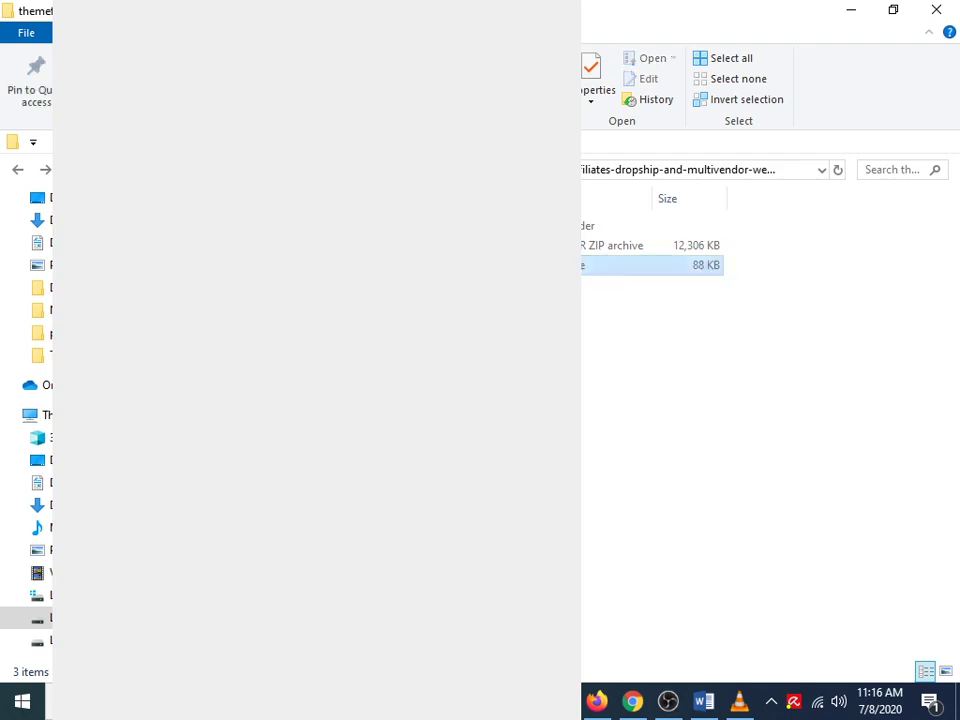
Open the Tokoo theme's license PDF from its folder with Word and accept the PDF conversion.
{"action": "key", "text": "Return"}
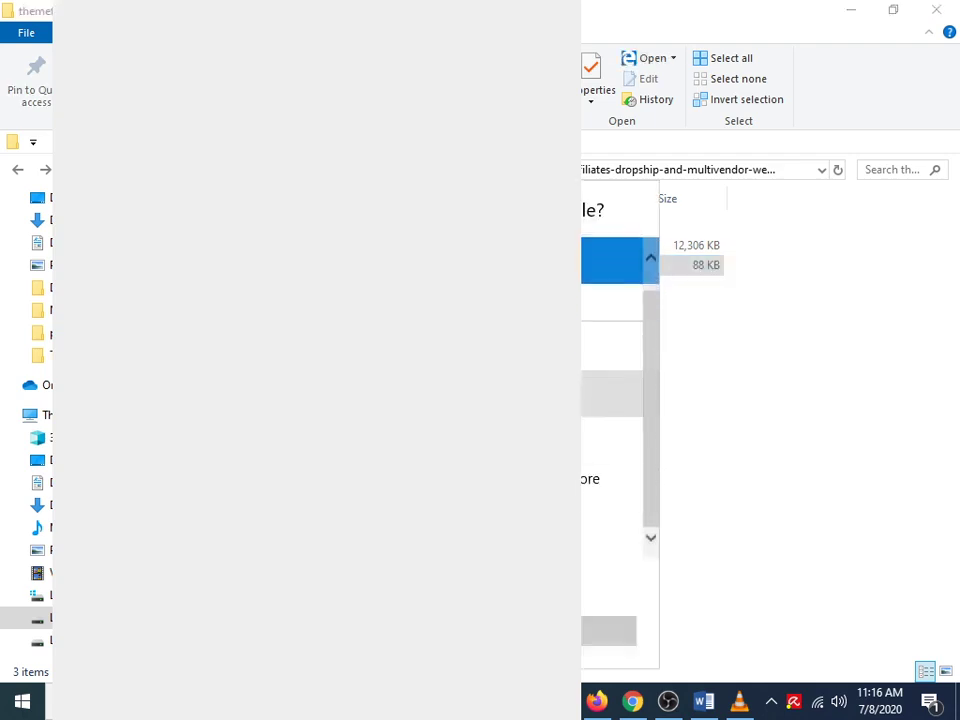
{"action": "left_click", "coordinate": [590, 479]}
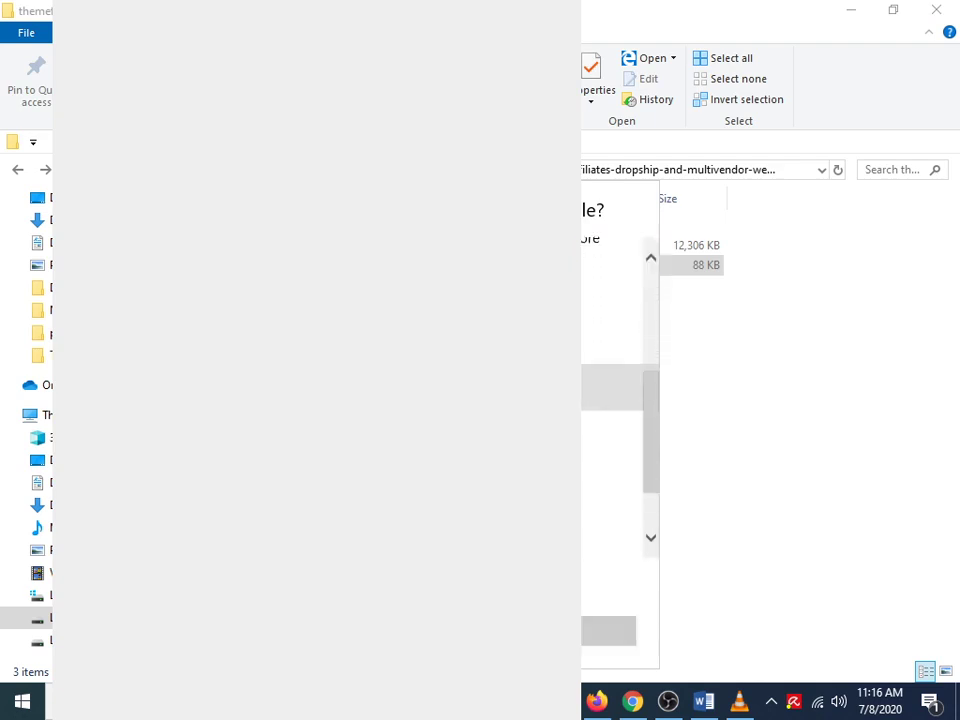
{"action": "scroll", "coordinate": [615, 380], "scroll_direction": "up", "scroll_amount": 3}
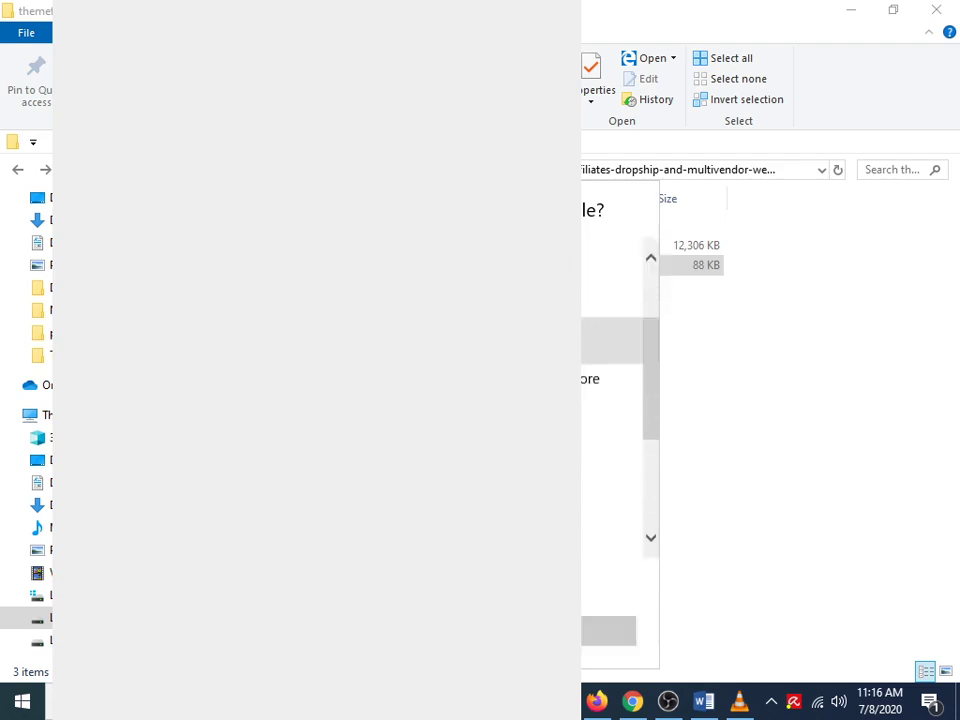
{"action": "left_click", "coordinate": [610, 344]}
{"action": "scroll", "coordinate": [610, 420], "scroll_direction": "up", "scroll_amount": 3}
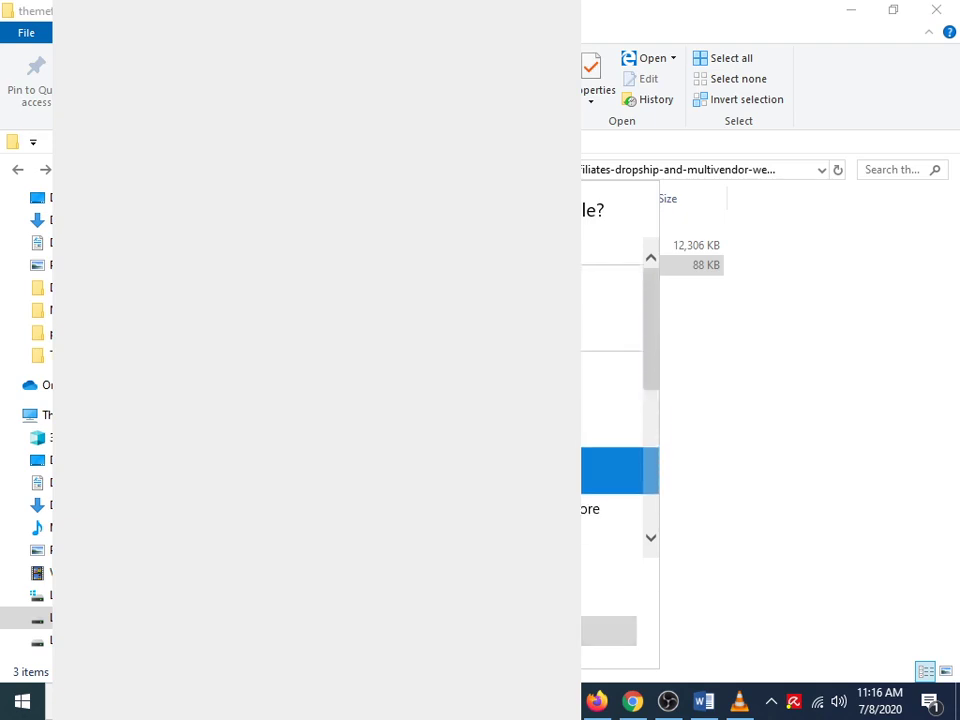
{"action": "key", "text": "Return"}
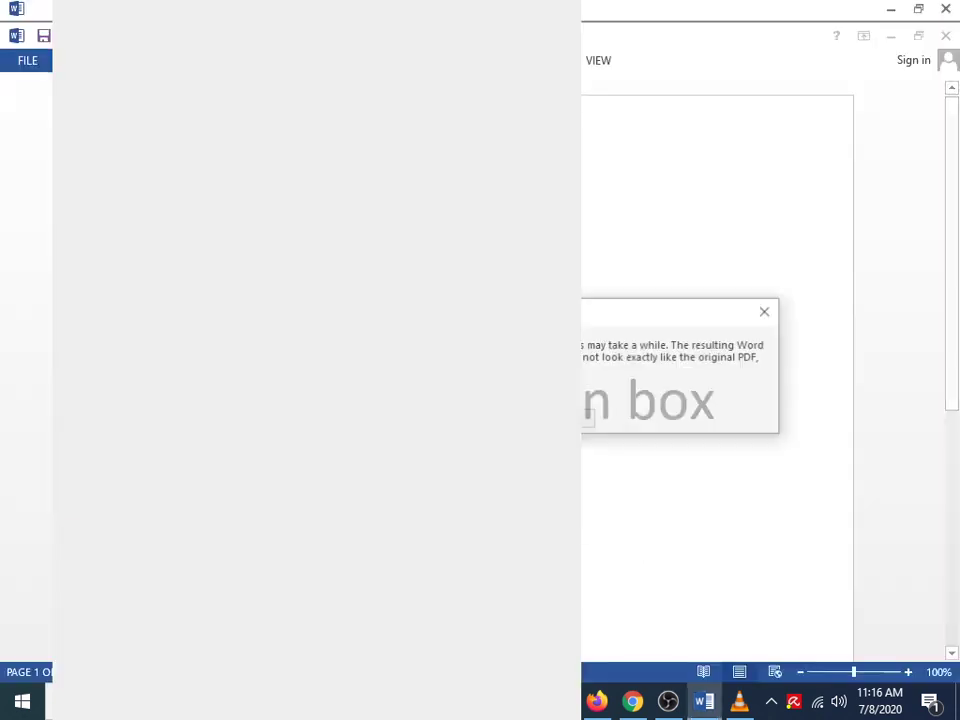
{"action": "key", "text": "Return"}
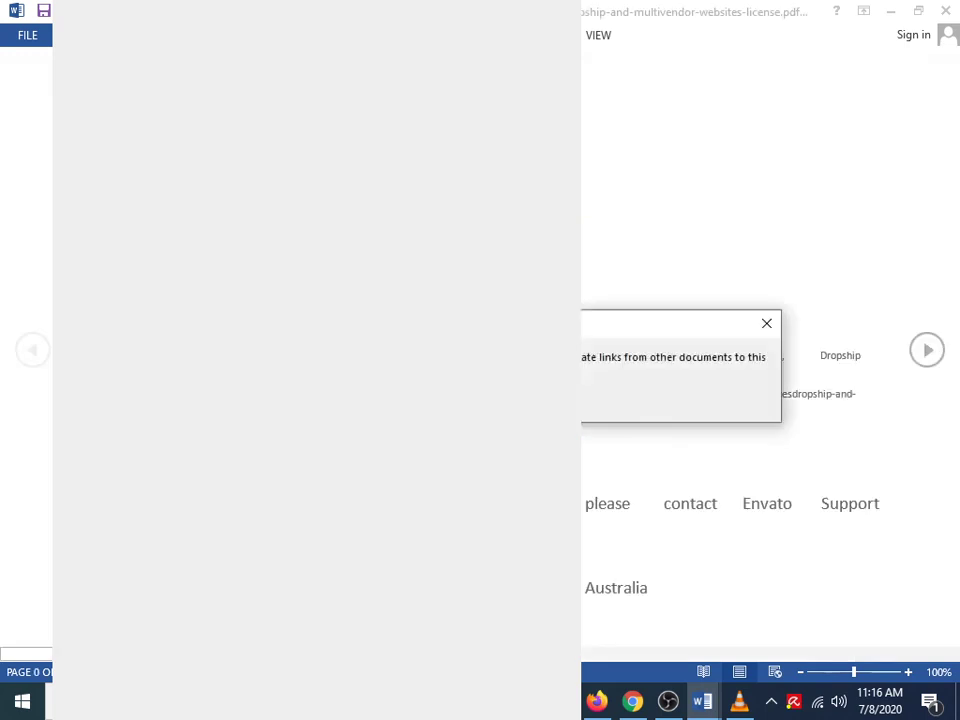
{"action": "key", "text": "Return"}
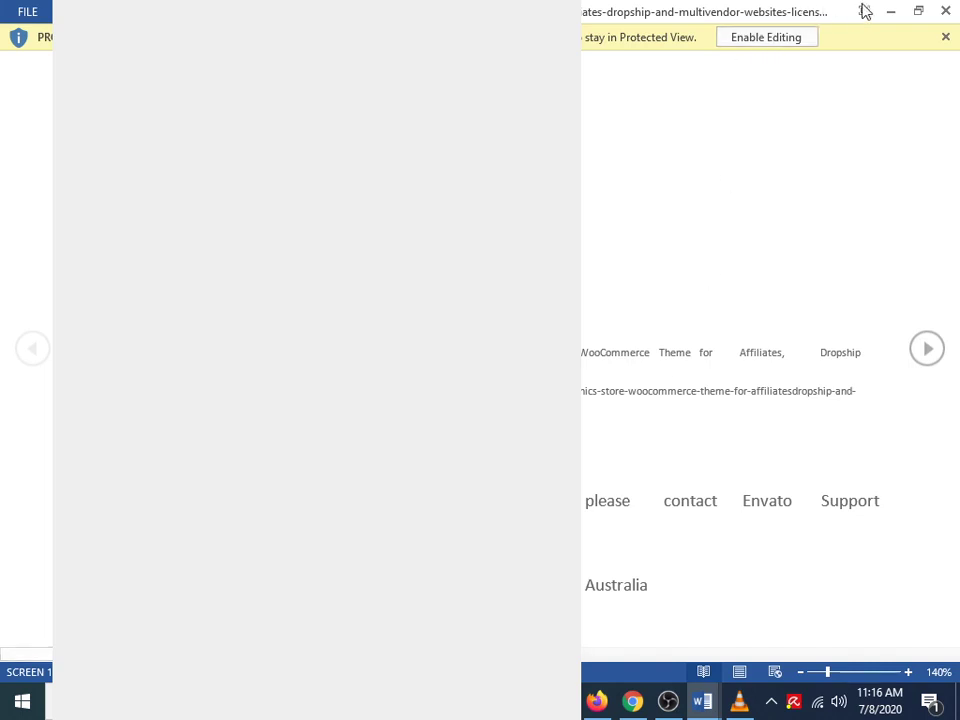
Minimize the license document in Word, then bring its window back to the front.
{"action": "left_click", "coordinate": [893, 10]}
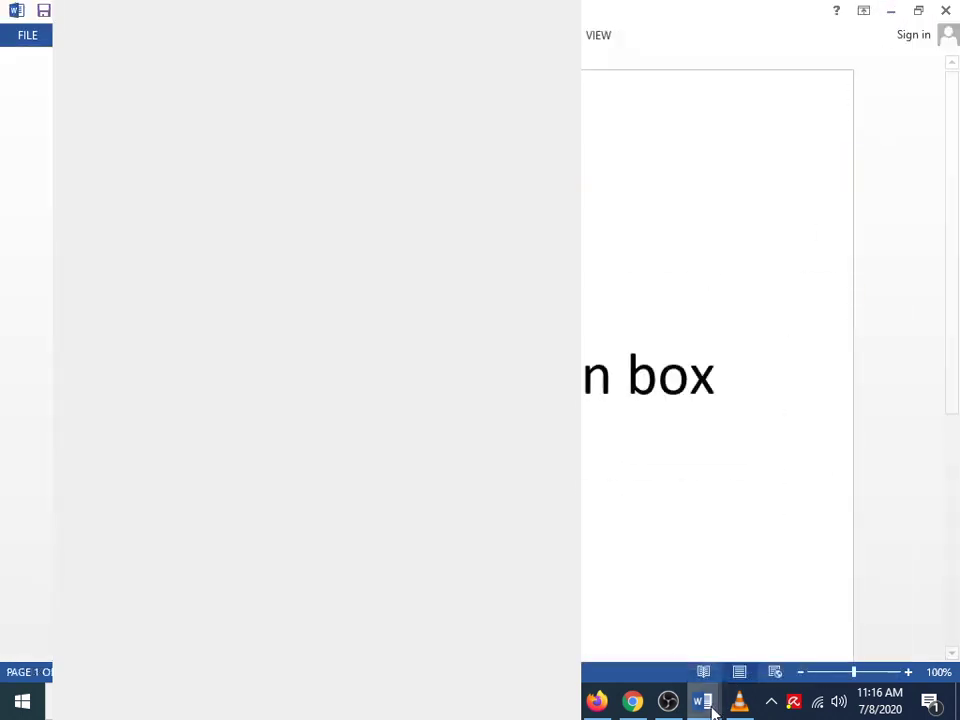
{"action": "mouse_move", "coordinate": [705, 703]}
{"action": "left_click", "coordinate": [784, 596]}
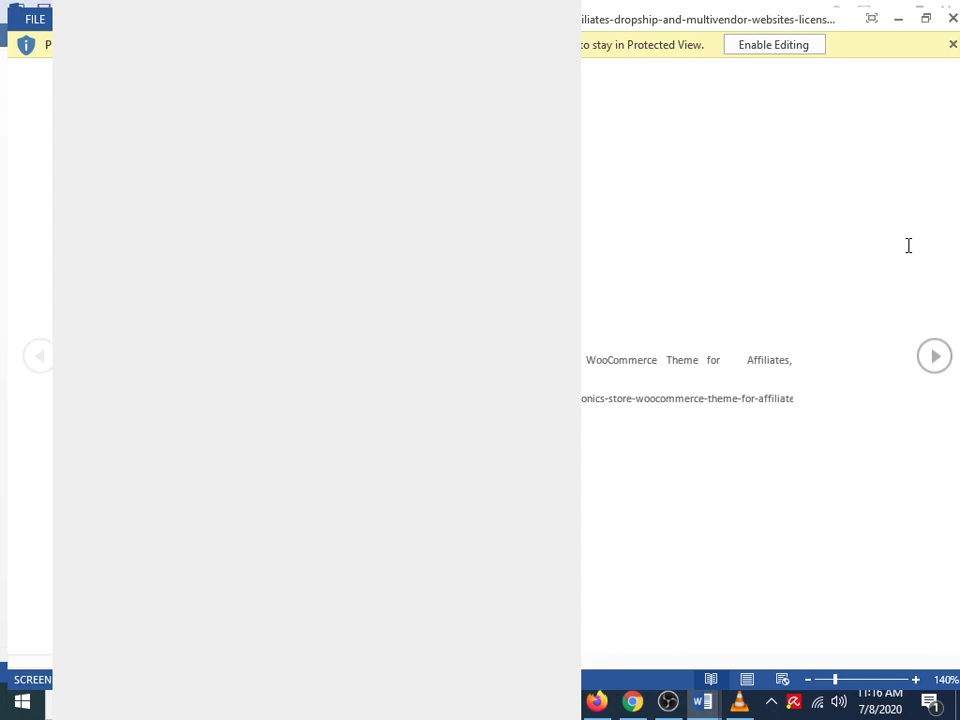
Close the theme license document in Word, then hide the Color Source in OBS and minimize OBS.
{"action": "left_click", "coordinate": [949, 43]}
{"action": "left_click", "coordinate": [946, 17]}
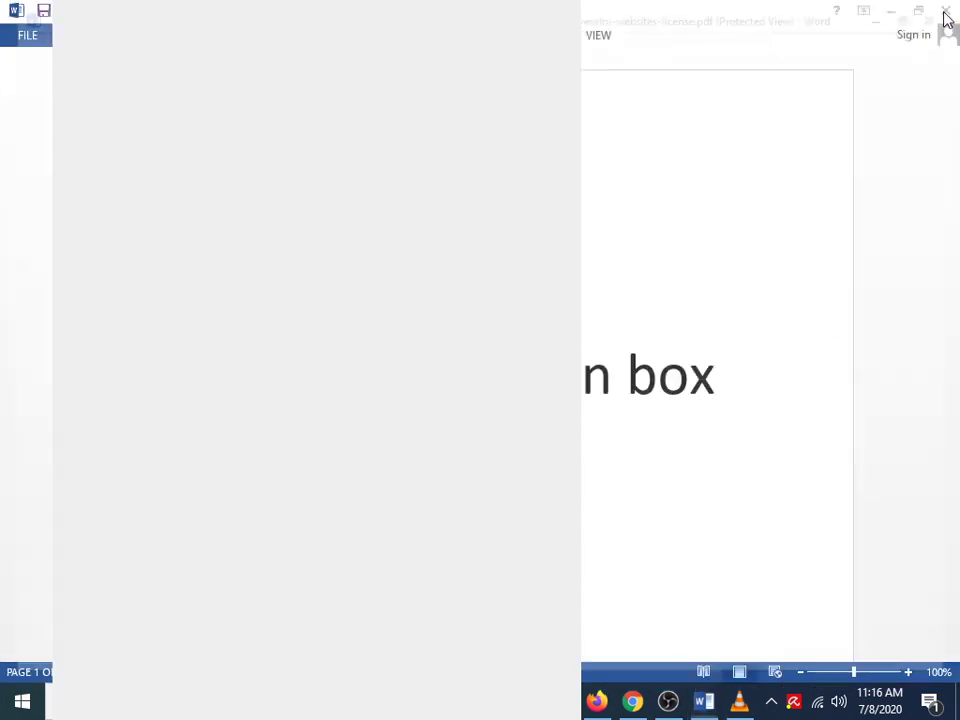
{"action": "left_click", "coordinate": [668, 702]}
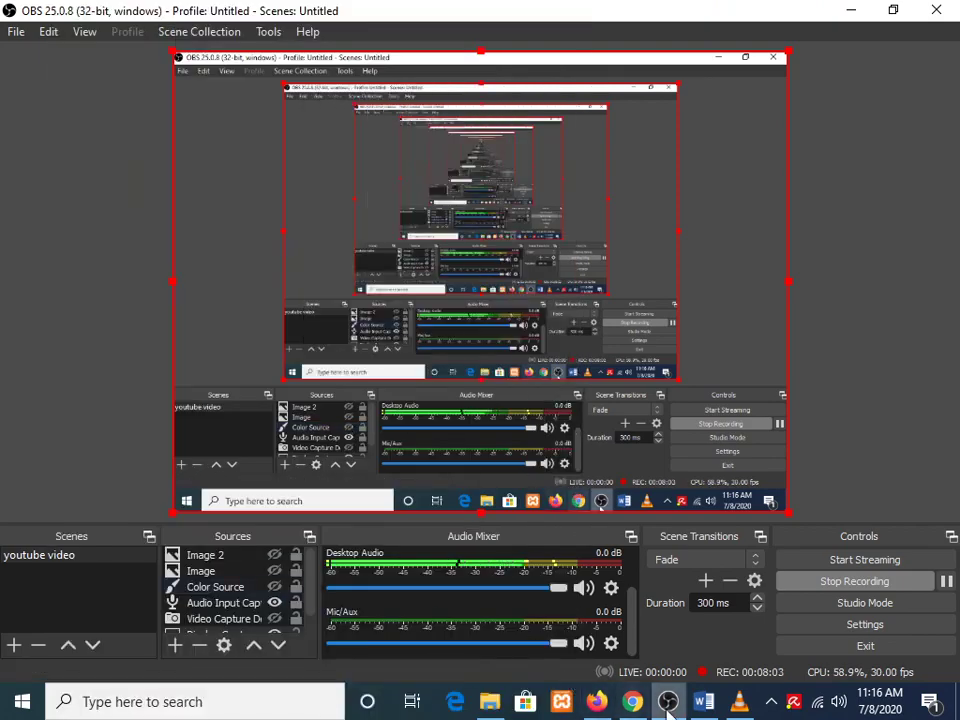
{"action": "left_click", "coordinate": [668, 702]}
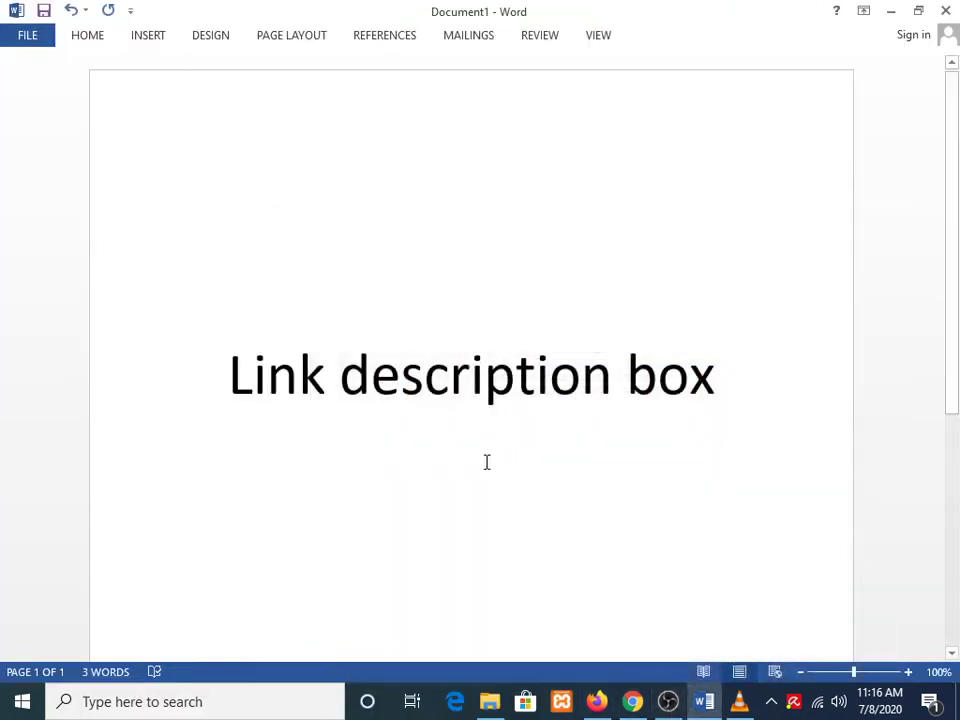
Add two blank lines below "Link description box" in the Word document and minimize Word.
{"action": "left_click", "coordinate": [439, 456]}
{"action": "left_click", "coordinate": [738, 388]}
{"action": "key", "text": "Return"}
{"action": "key", "text": "Return"}
{"action": "scroll", "coordinate": [700, 385], "scroll_direction": "down", "scroll_amount": 4}
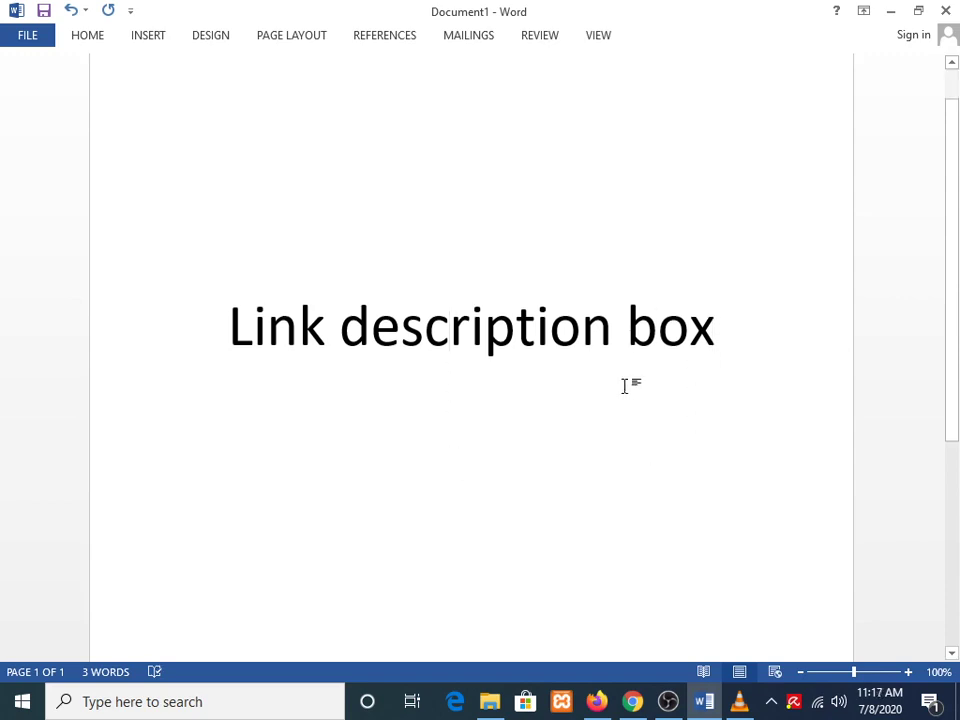
{"action": "right_click", "coordinate": [481, 349]}
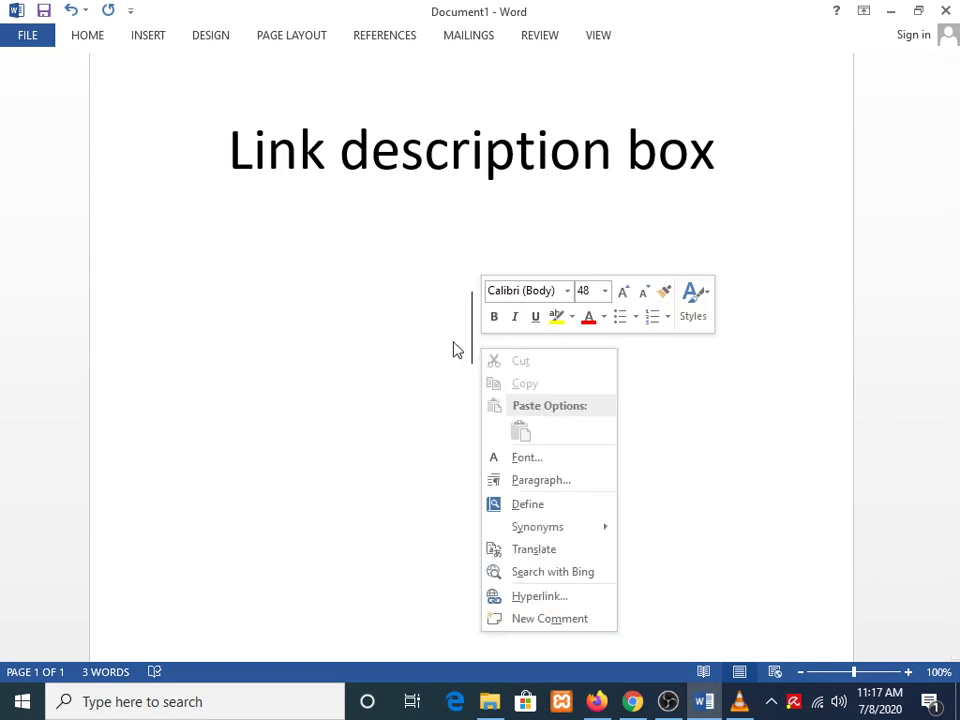
{"action": "left_click", "coordinate": [438, 342]}
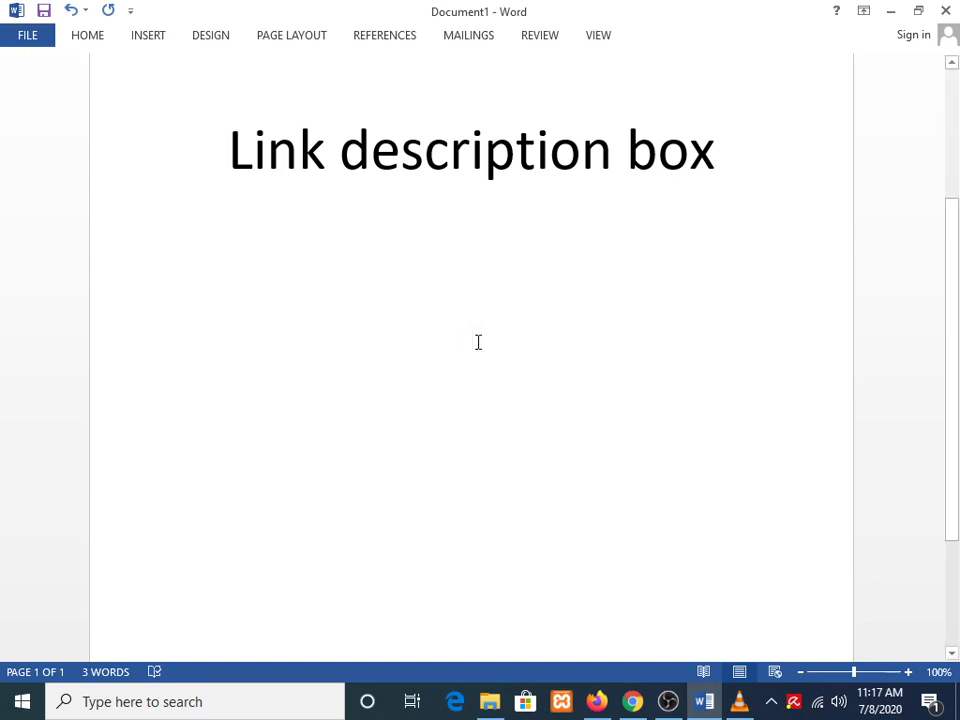
{"action": "left_click", "coordinate": [705, 703]}
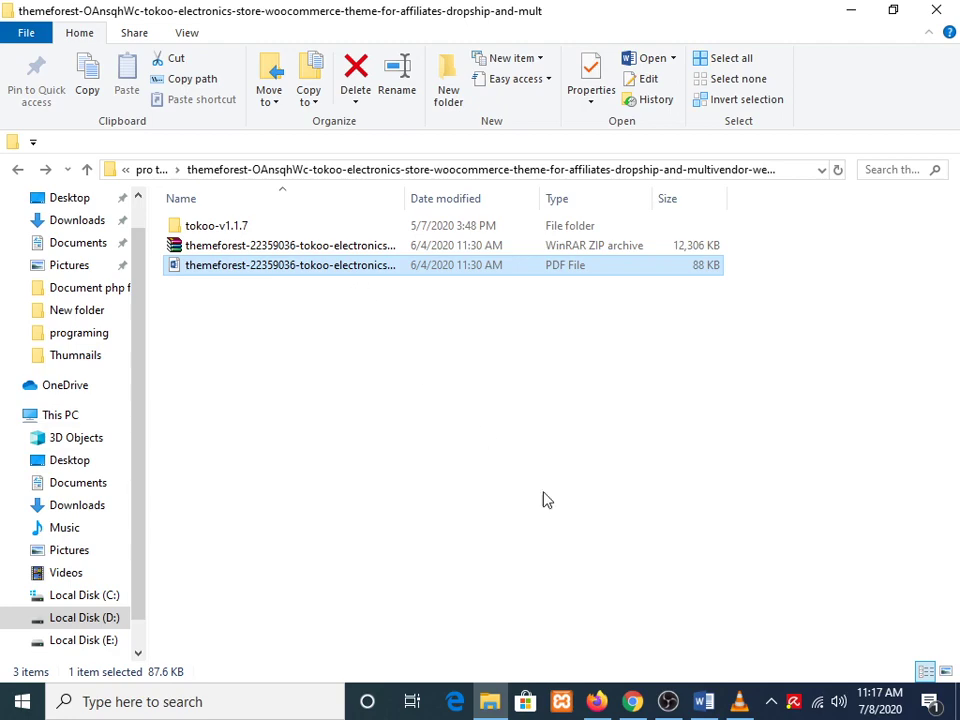
Switch to Firefox, revisit the Envato Market token field without filling it, and open the Tokoo theme's Import / Export options.
{"action": "left_click", "coordinate": [603, 703]}
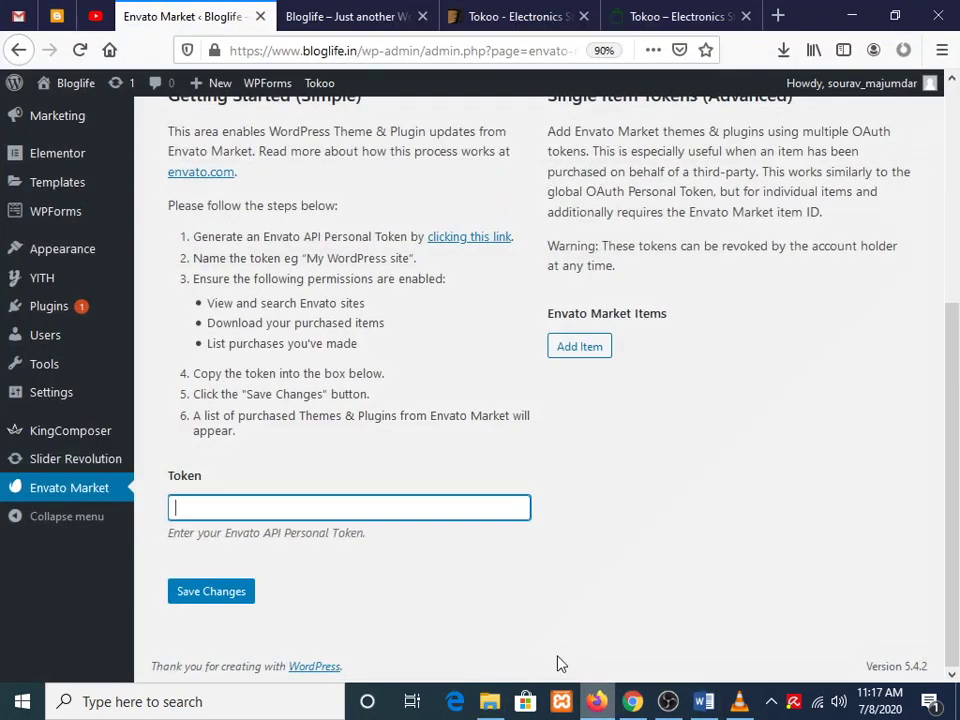
{"action": "scroll", "coordinate": [322, 445], "scroll_direction": "up", "scroll_amount": 3}
{"action": "scroll", "coordinate": [330, 470], "scroll_direction": "down", "scroll_amount": 3}
{"action": "left_click", "coordinate": [333, 503]}
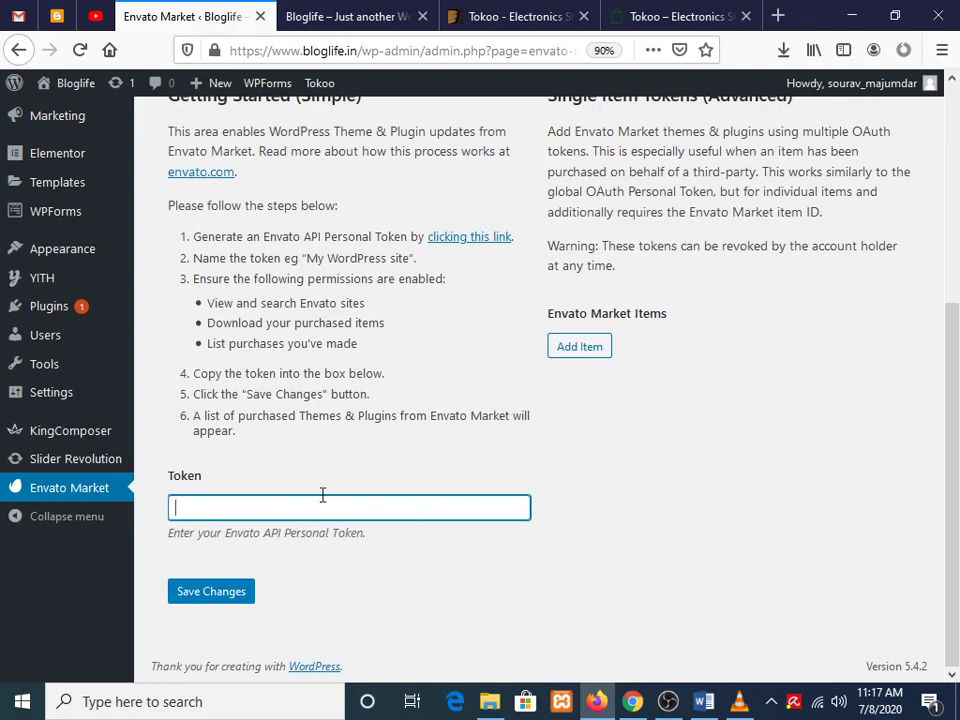
{"action": "scroll", "coordinate": [322, 495], "scroll_direction": "up", "scroll_amount": 3}
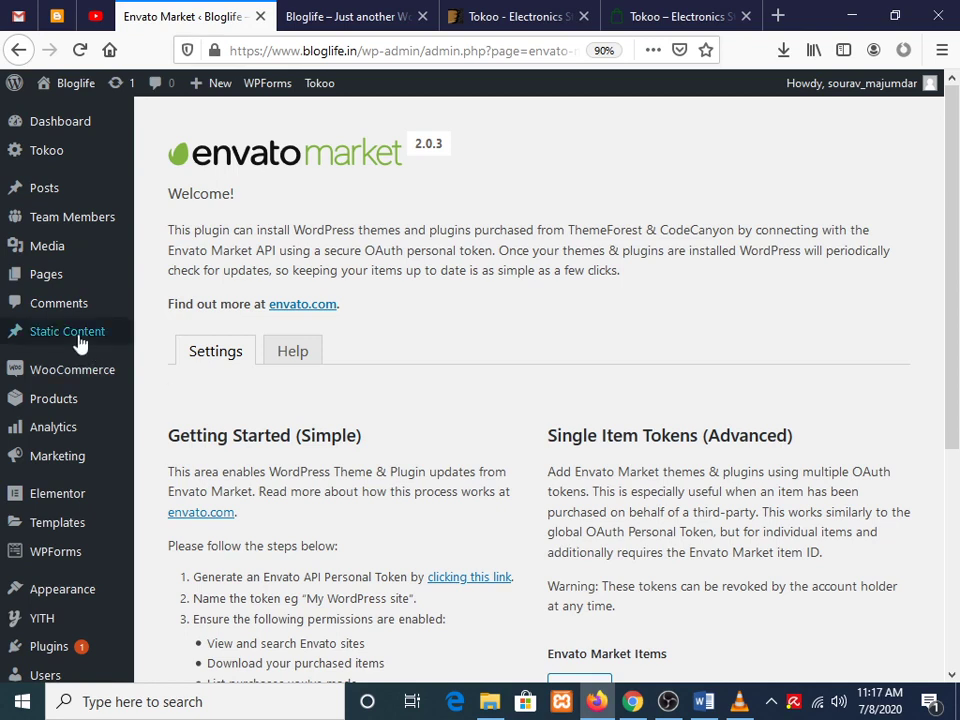
{"action": "mouse_move", "coordinate": [60, 152]}
{"action": "left_click", "coordinate": [183, 346]}
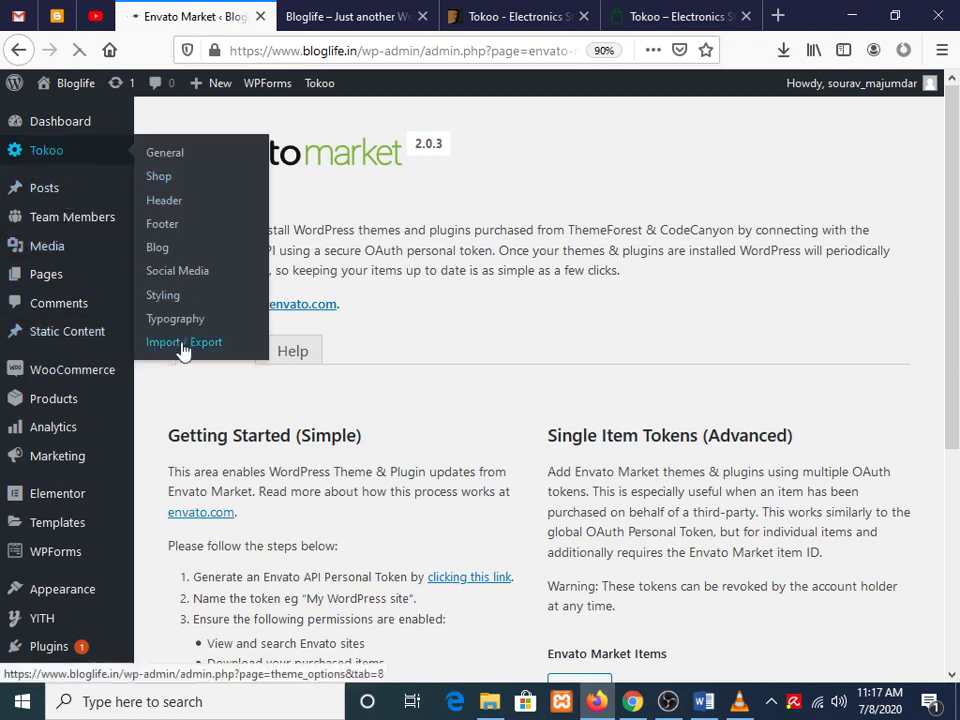
Reload the Bloglife homepage to check its current appearance, and return to the Tokoo theme options.
{"action": "left_click", "coordinate": [300, 16]}
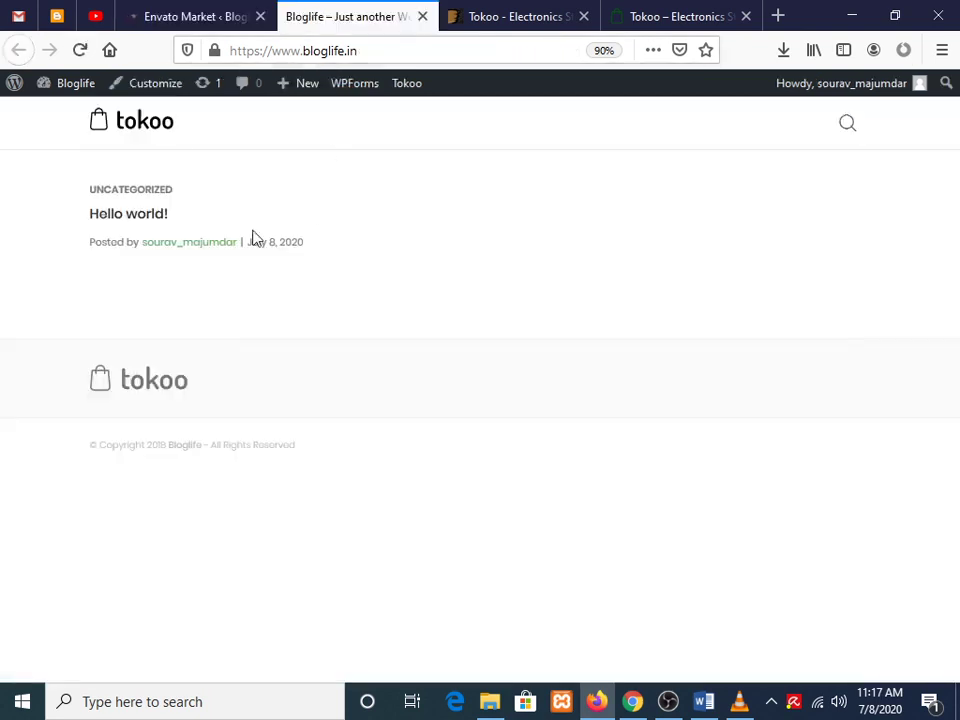
{"action": "left_click", "coordinate": [80, 42]}
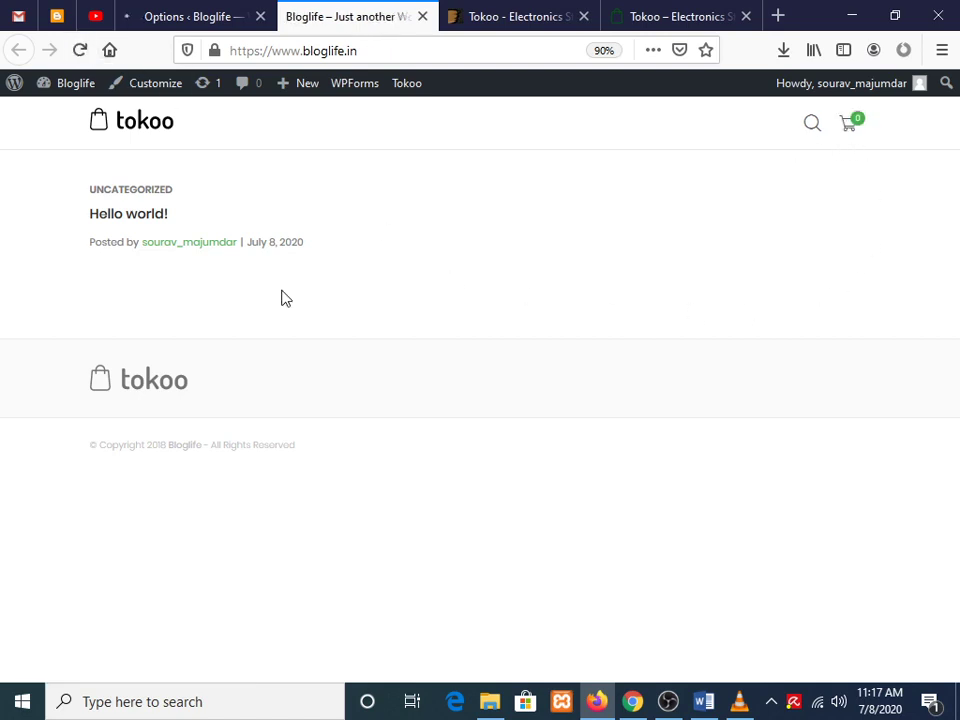
{"action": "key", "text": "ctrl+shift+Tab"}
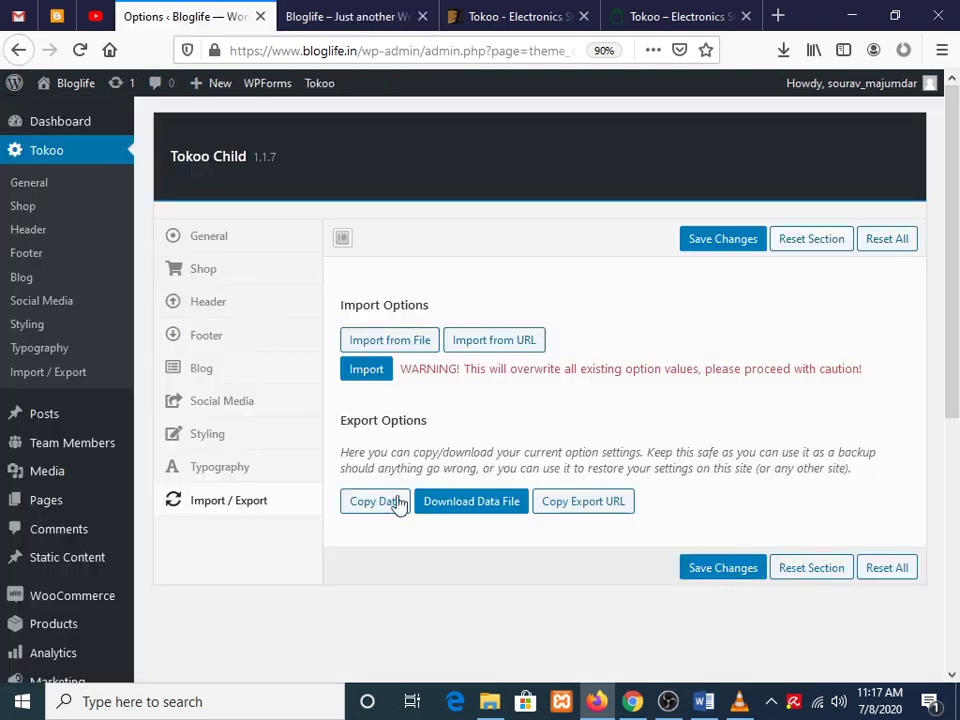
Save the Tokoo options backup as a JSON data file, then run the options import and accept replacing the current options.
{"action": "scroll", "coordinate": [491, 547], "scroll_direction": "down", "scroll_amount": 5}
{"action": "scroll", "coordinate": [497, 533], "scroll_direction": "down", "scroll_amount": 2}
{"action": "scroll", "coordinate": [534, 519], "scroll_direction": "up", "scroll_amount": 7}
{"action": "left_click", "coordinate": [449, 510]}
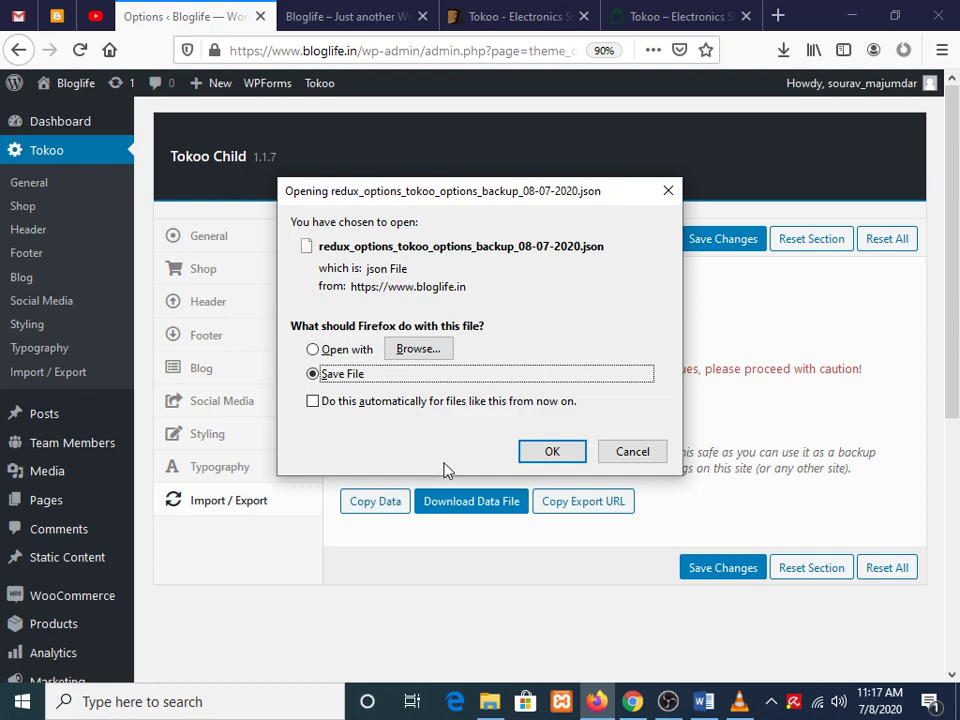
{"action": "left_click", "coordinate": [536, 456]}
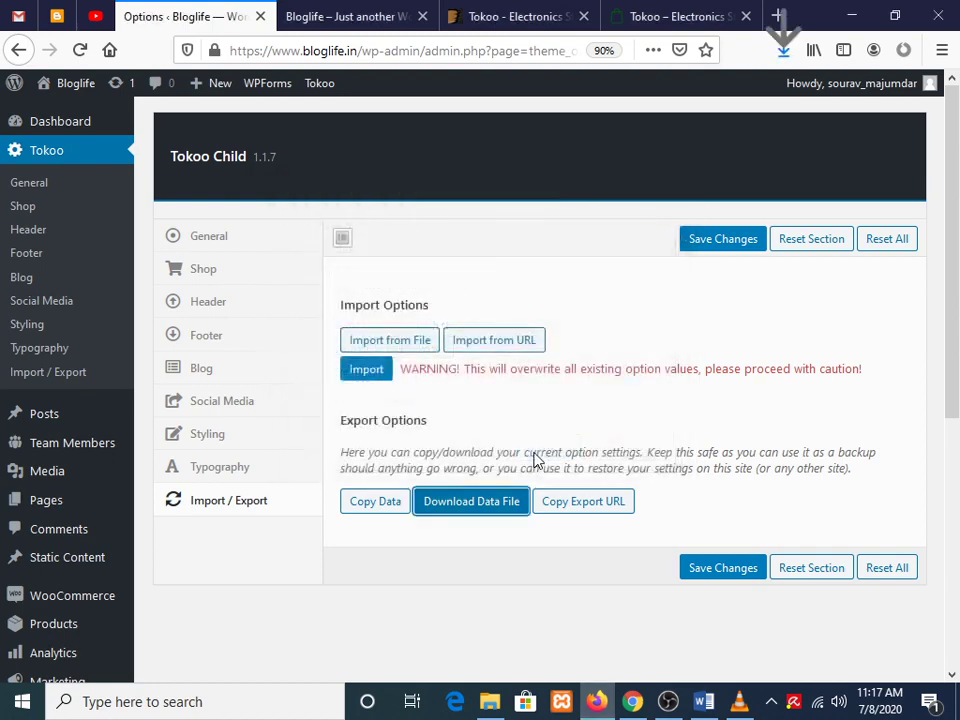
{"action": "left_click", "coordinate": [370, 375]}
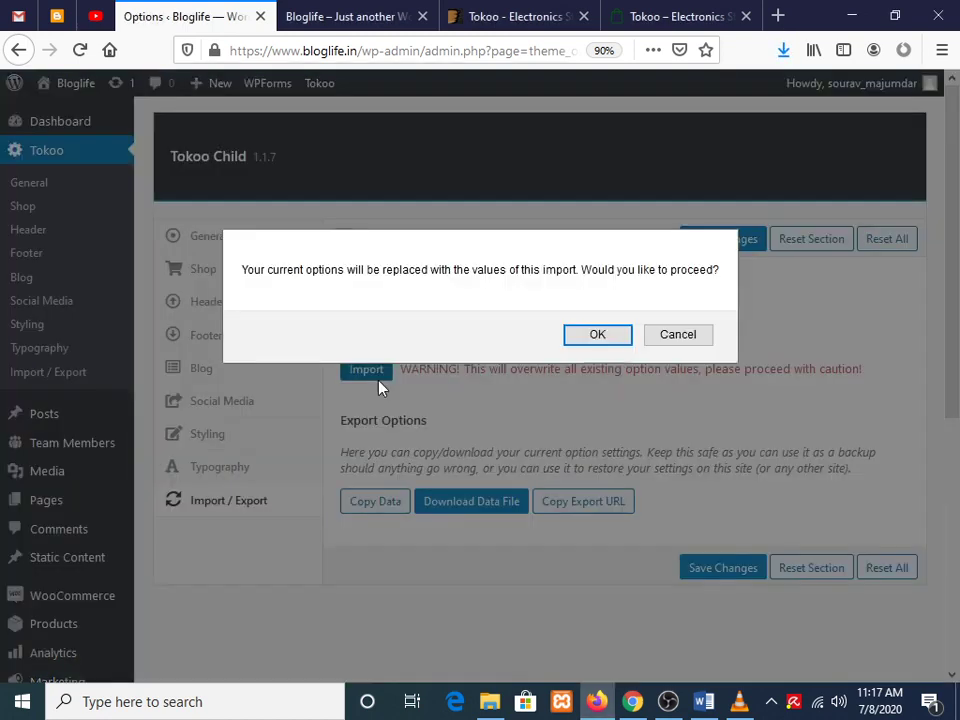
{"action": "left_click", "coordinate": [595, 337]}
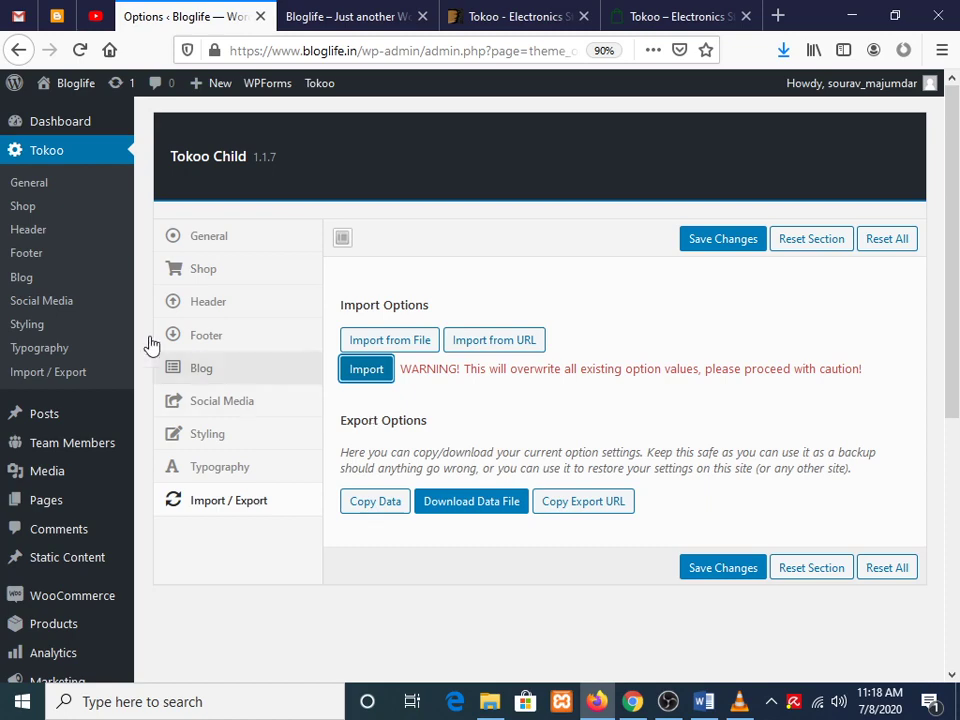
Open the theme's Import Demo Data page and go to the available Tokoo demos.
{"action": "scroll", "coordinate": [60, 290], "scroll_direction": "down", "scroll_amount": 3}
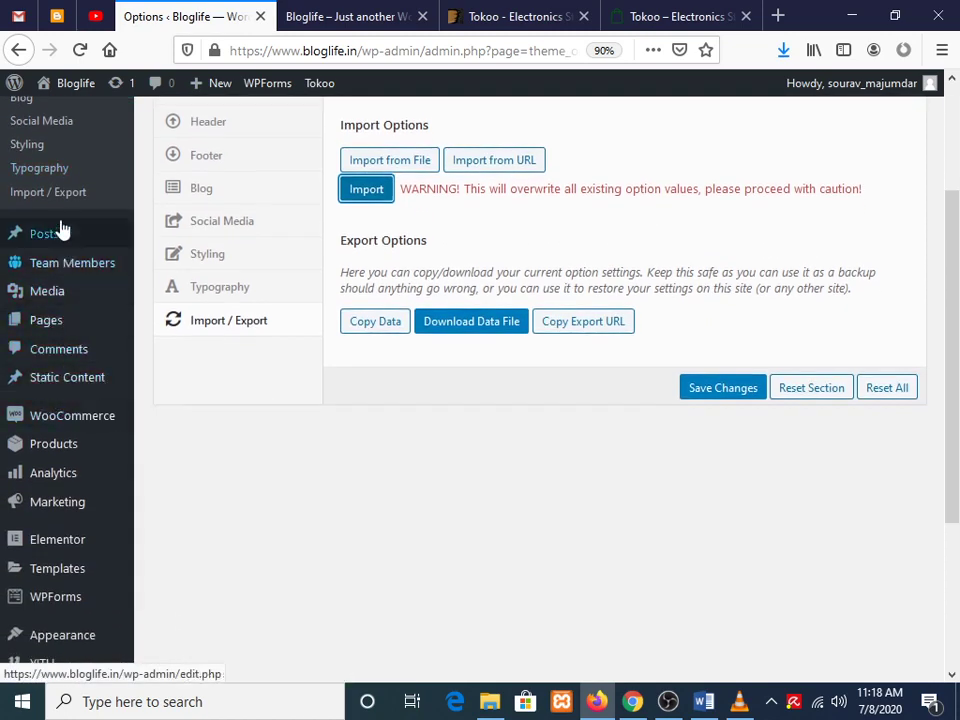
{"action": "scroll", "coordinate": [64, 235], "scroll_direction": "down", "scroll_amount": 4}
{"action": "mouse_move", "coordinate": [70, 390]}
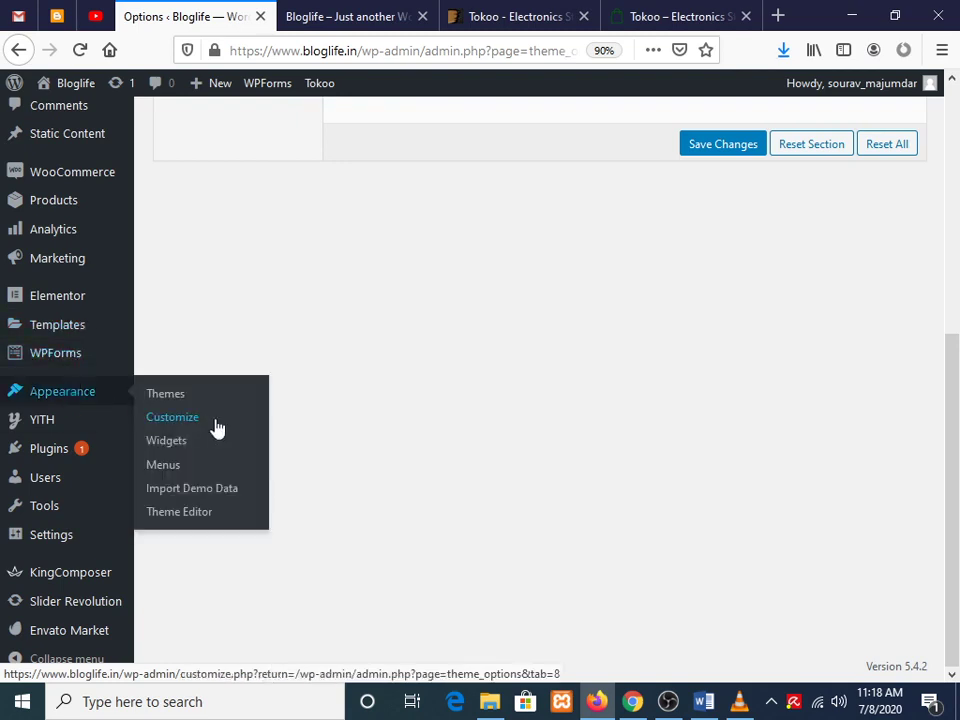
{"action": "left_click", "coordinate": [200, 489]}
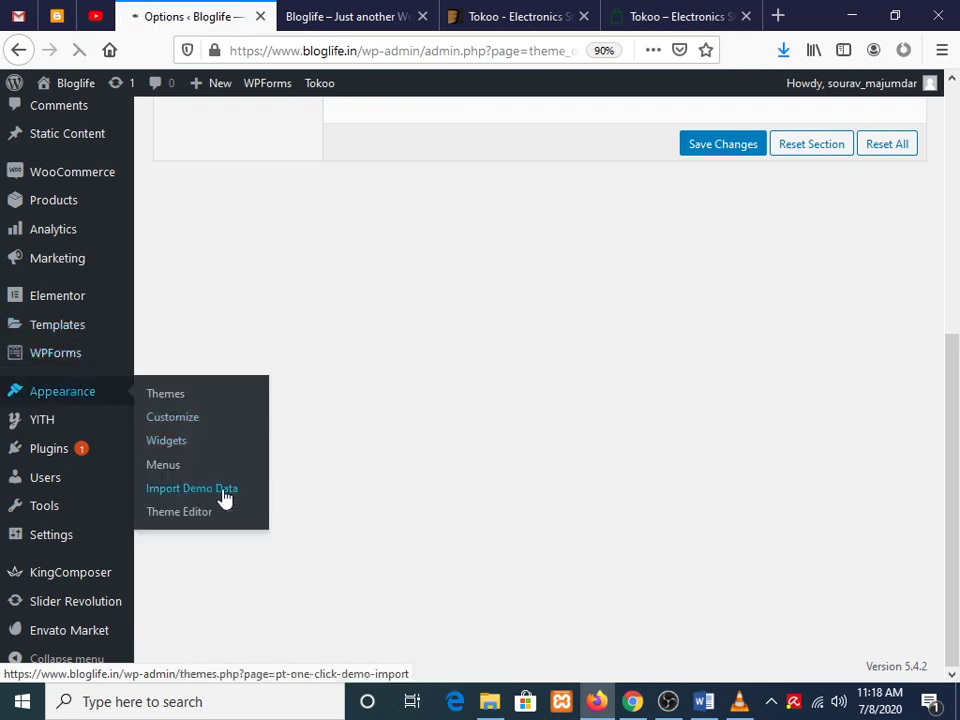
{"action": "left_click", "coordinate": [783, 50]}
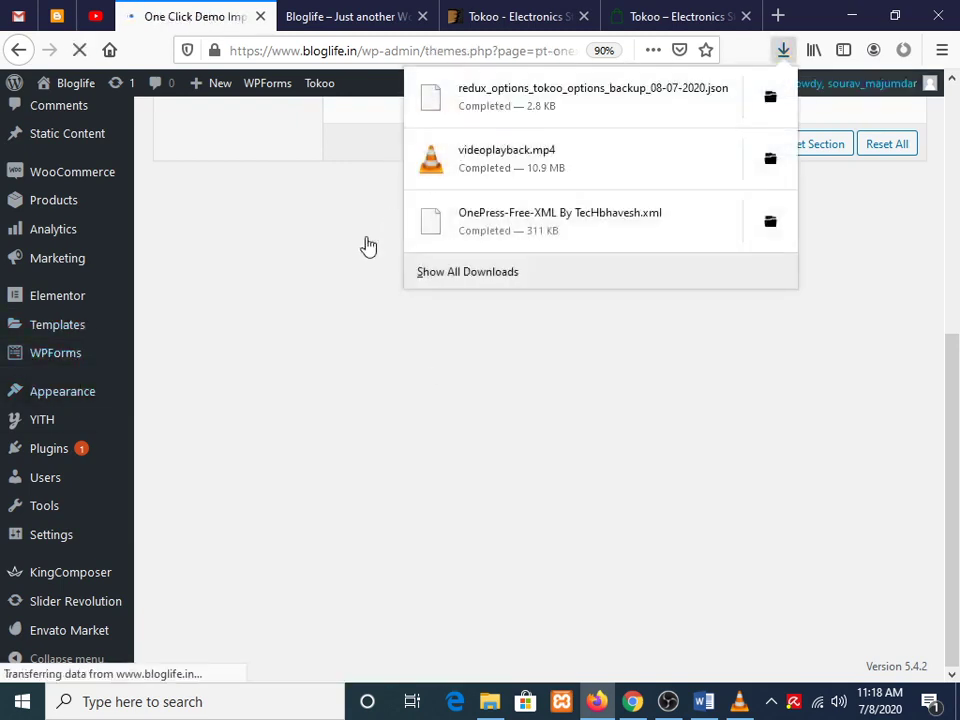
{"action": "left_click", "coordinate": [274, 203]}
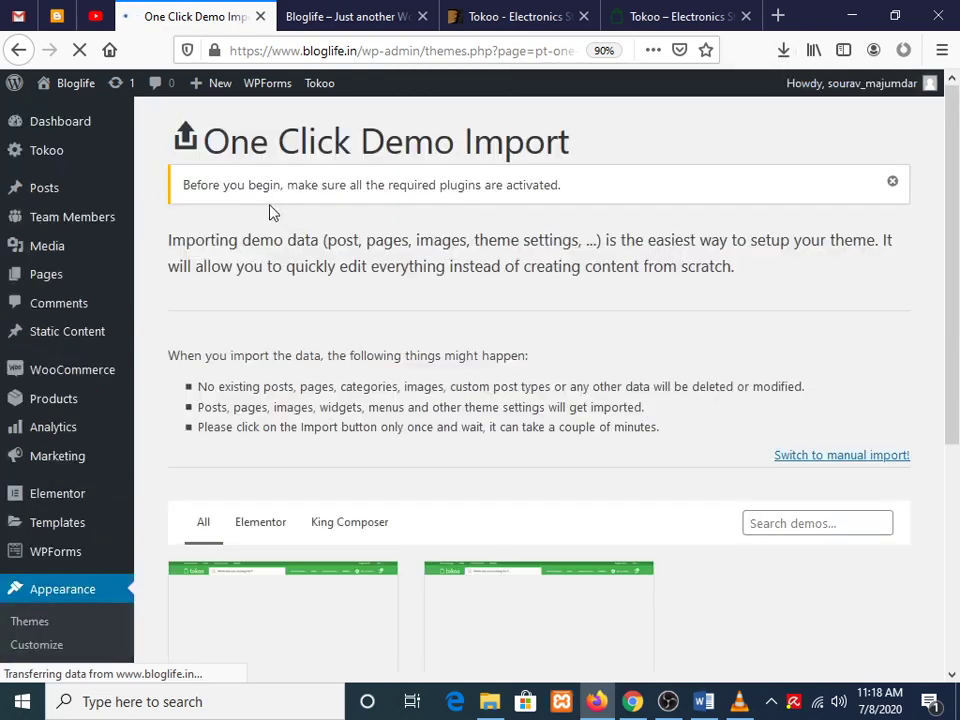
{"action": "scroll", "coordinate": [270, 210], "scroll_direction": "down", "scroll_amount": 5}
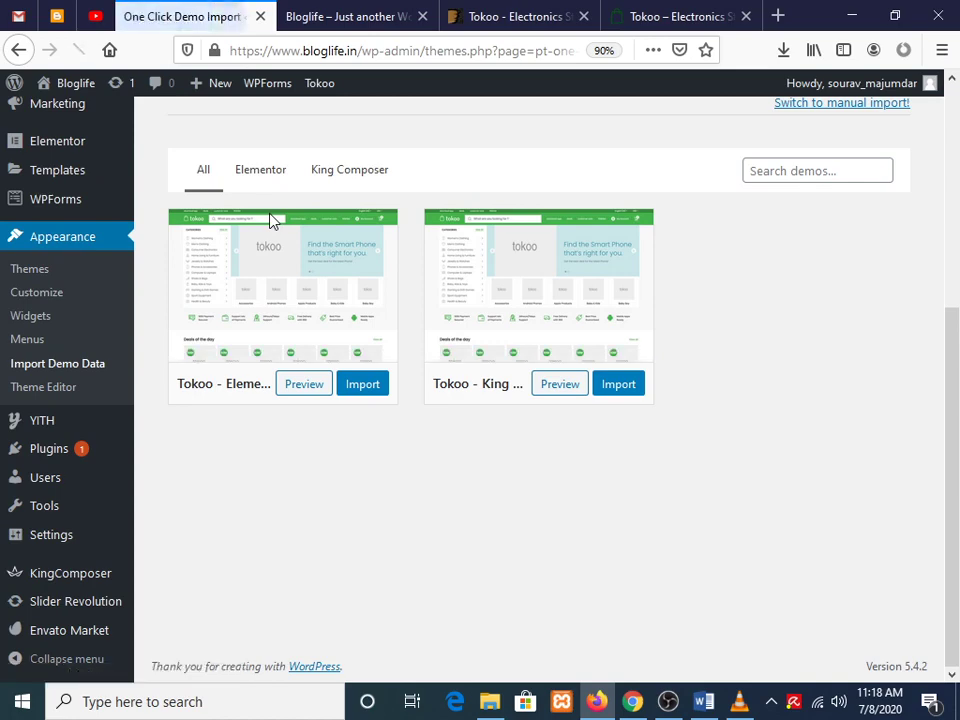
Check the address of the live Tokoo demo site in its open tab, and return to the demo import page.
{"action": "left_click", "coordinate": [691, 8]}
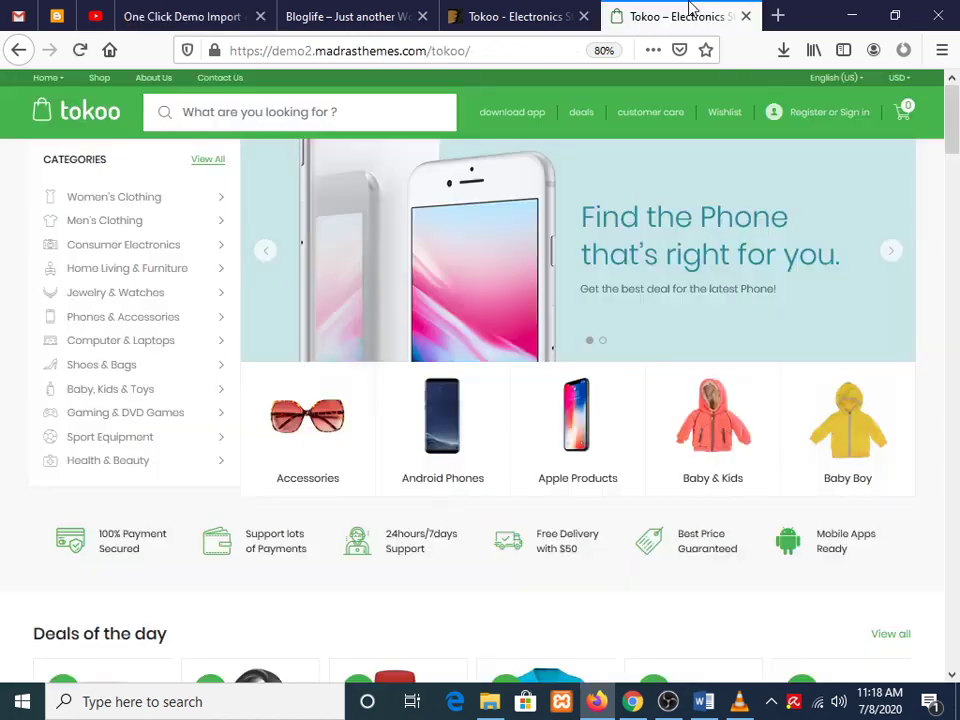
{"action": "left_click", "coordinate": [311, 50]}
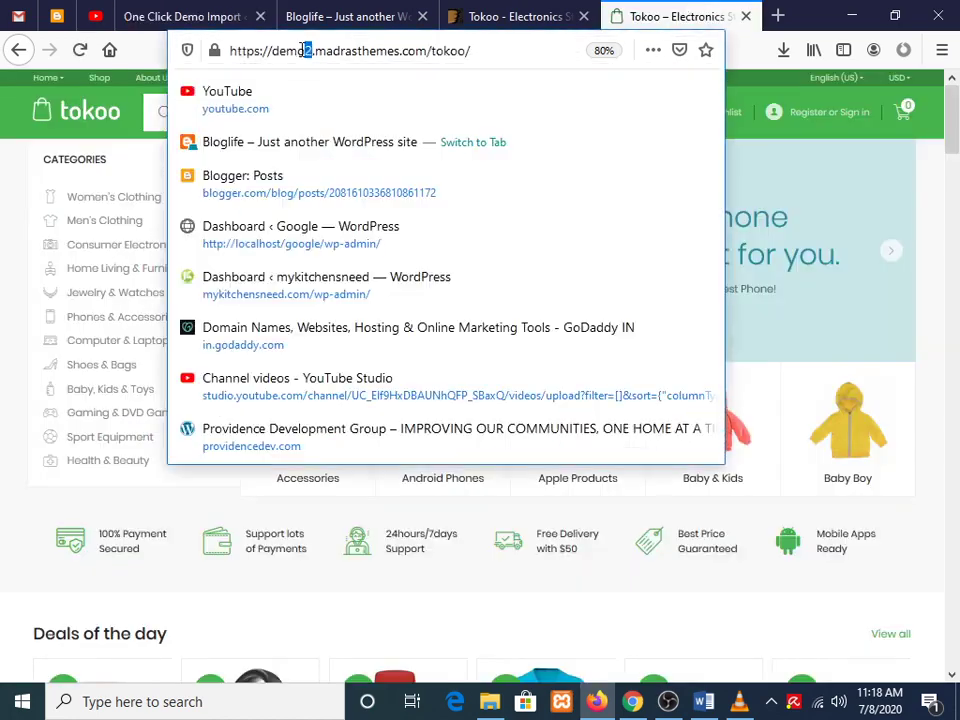
{"action": "double_click", "coordinate": [285, 51]}
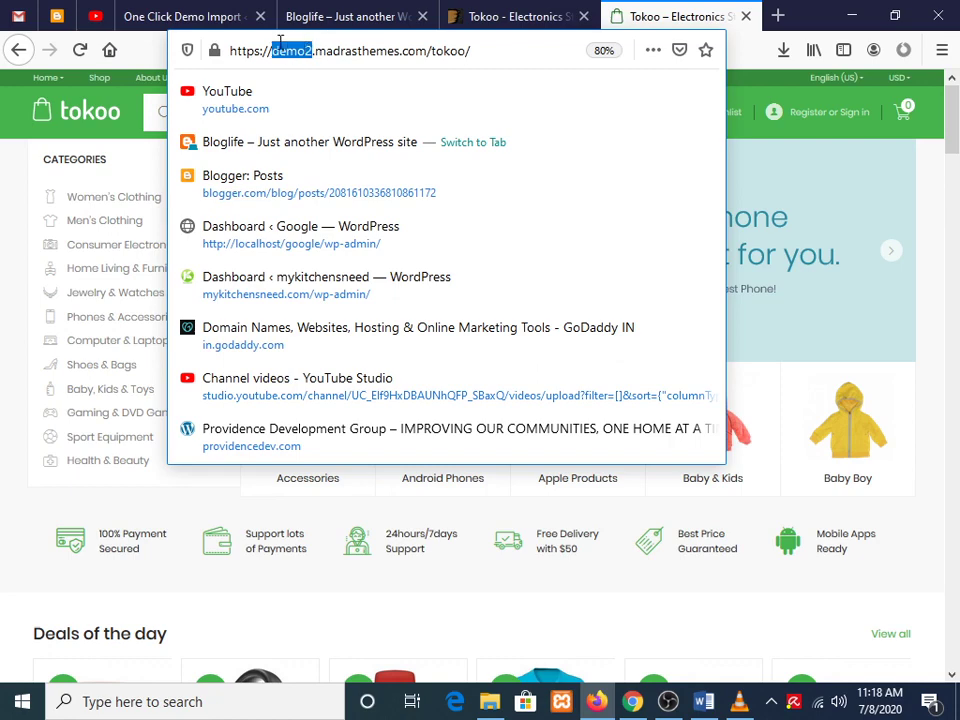
{"action": "left_click", "coordinate": [180, 16]}
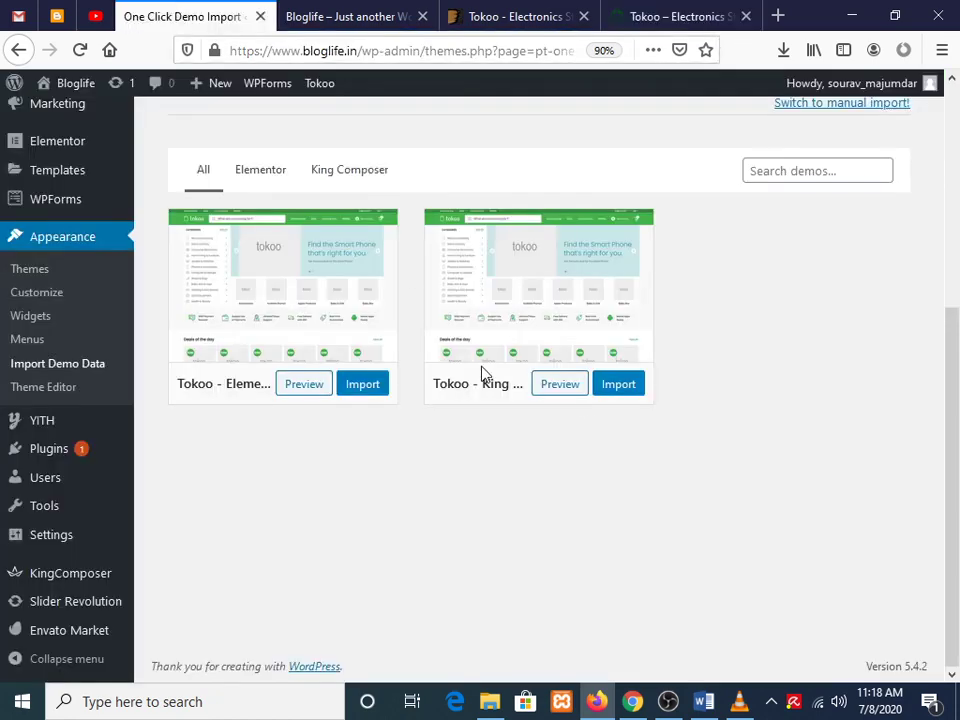
{"action": "left_click", "coordinate": [619, 386]}
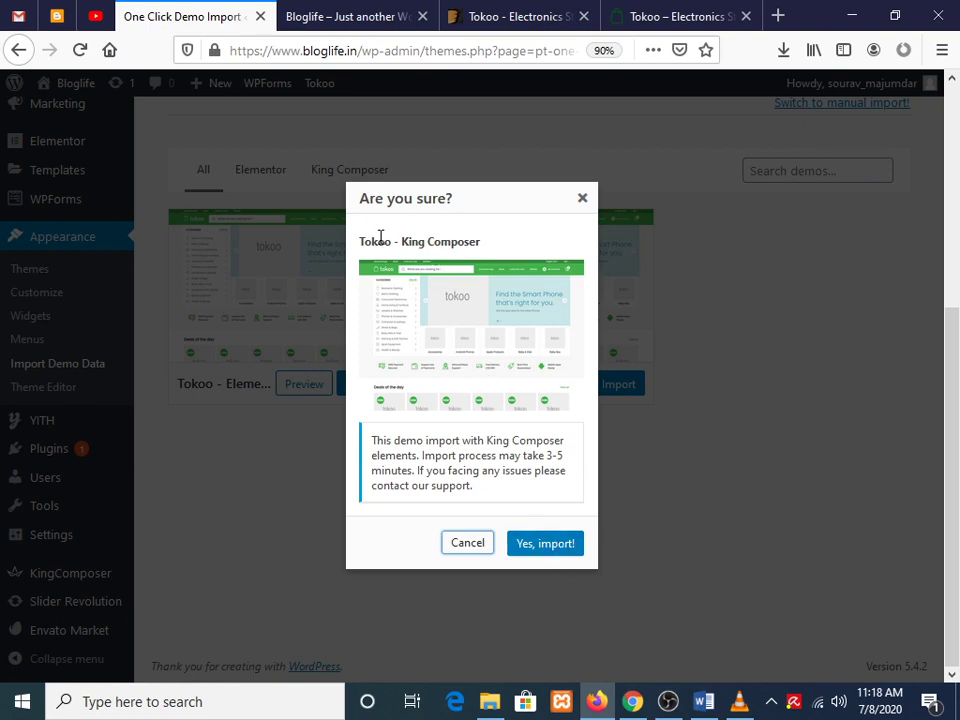
{"action": "left_click_drag", "start_coordinate": [489, 246], "coordinate": [362, 238]}
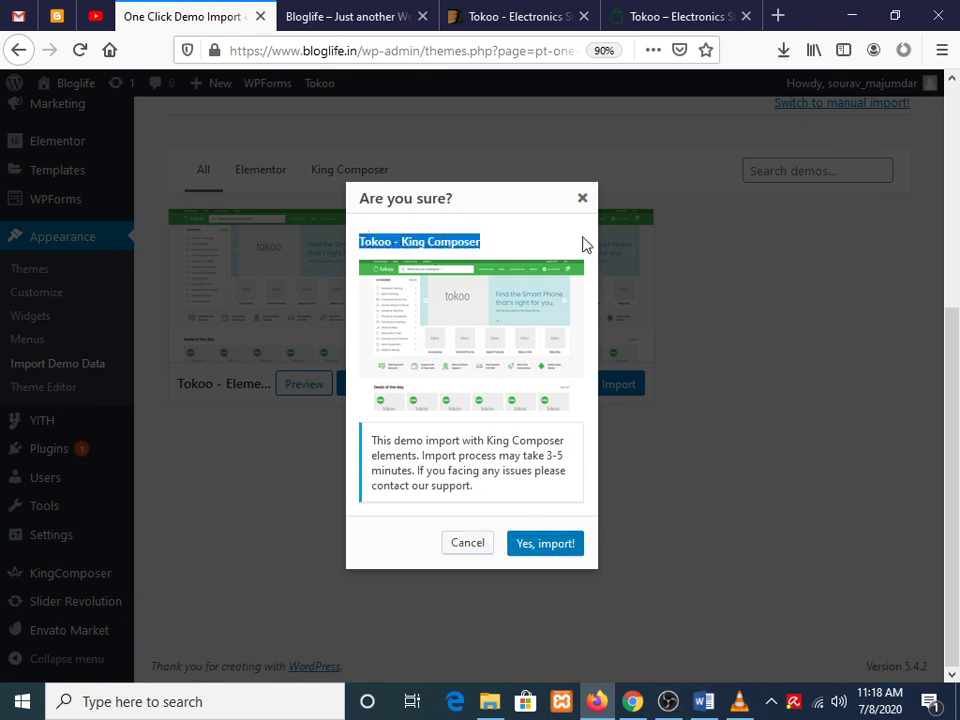
{"action": "left_click", "coordinate": [582, 198]}
Filter the demos to Elementor, import the "Tokoo - Elementor" demo and confirm the import.
{"action": "left_click", "coordinate": [260, 186]}
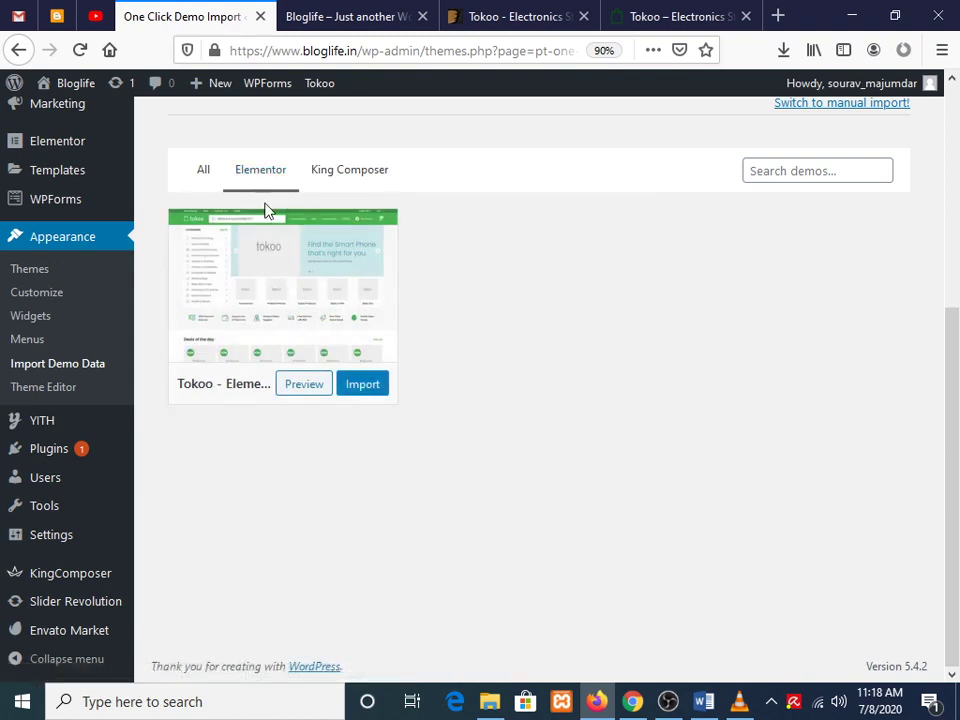
{"action": "left_click", "coordinate": [366, 386]}
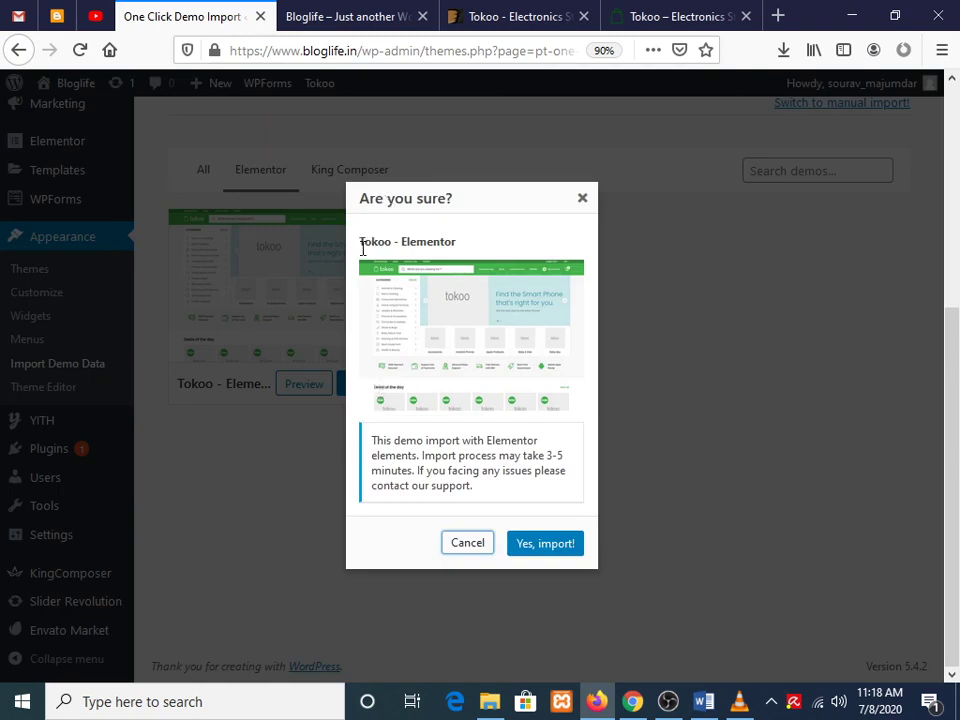
{"action": "left_click_drag", "start_coordinate": [360, 241], "coordinate": [396, 238]}
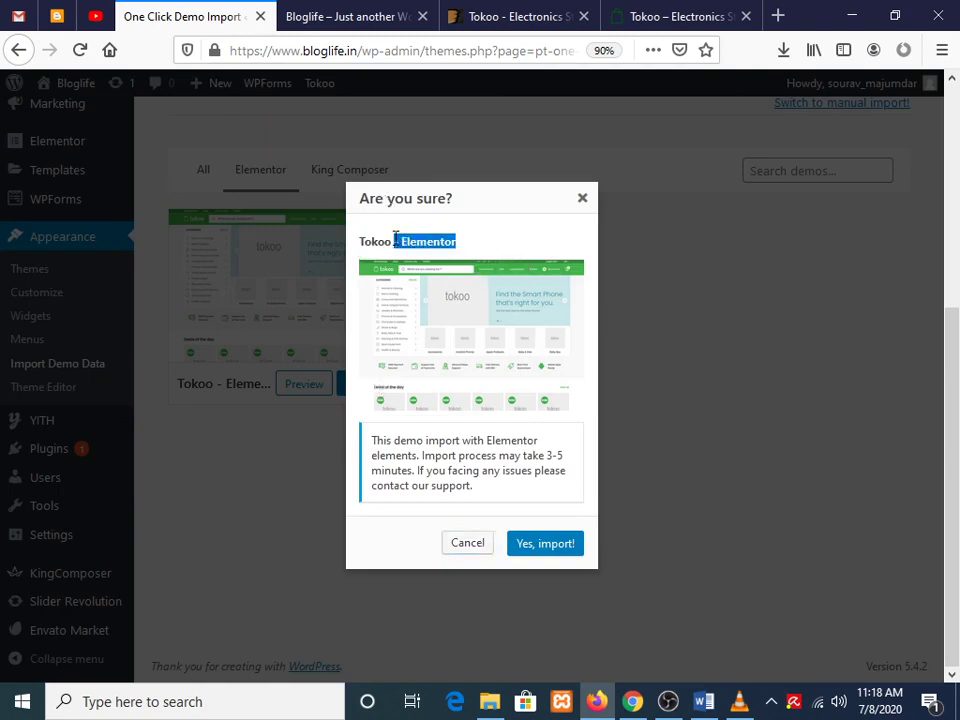
{"action": "left_click", "coordinate": [543, 544]}
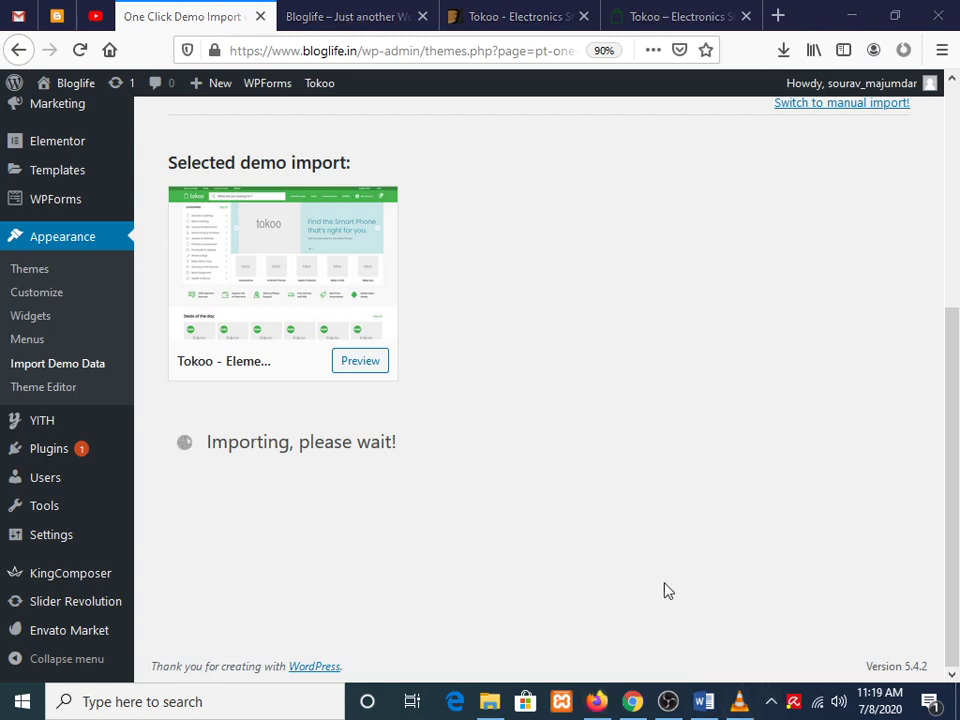
View the Bloglife homepage in its tab while the demo import runs.
{"action": "left_click", "coordinate": [770, 700]}
{"action": "left_click", "coordinate": [770, 700]}
{"action": "left_click", "coordinate": [335, 12]}
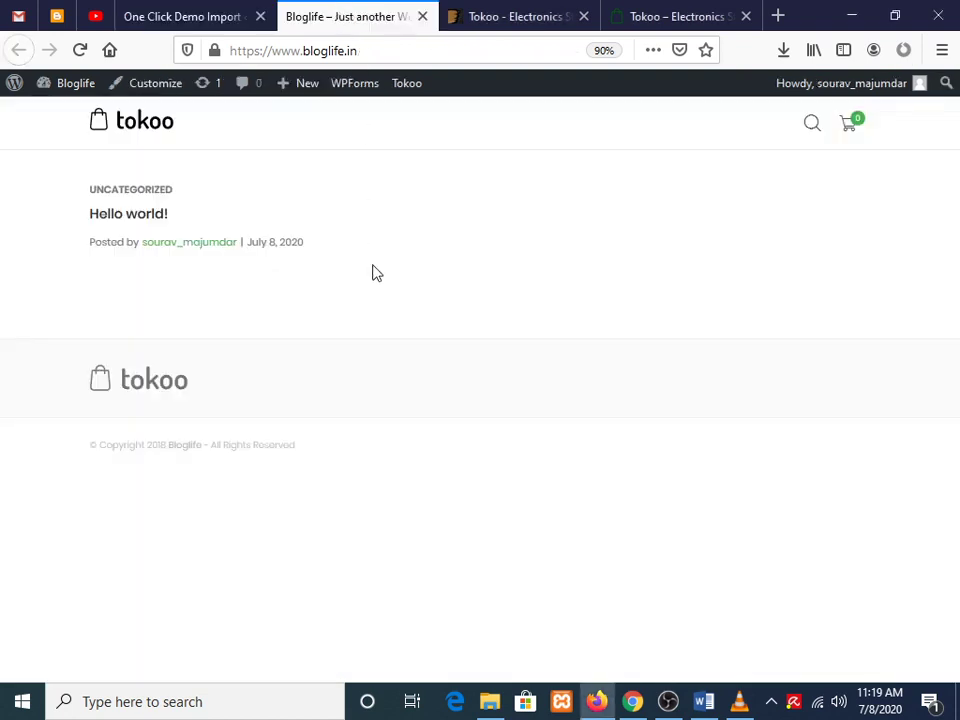
Check the completion notice and reported errors on the One Click Demo Import page.
{"action": "left_click", "coordinate": [176, 17]}
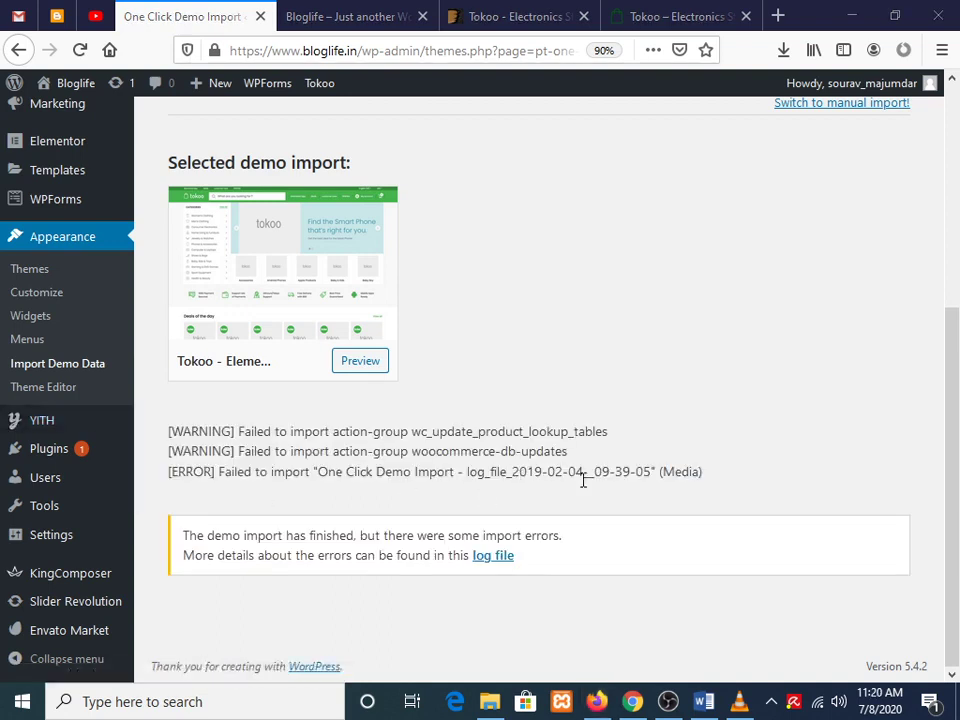
{"action": "left_click", "coordinate": [392, 10]}
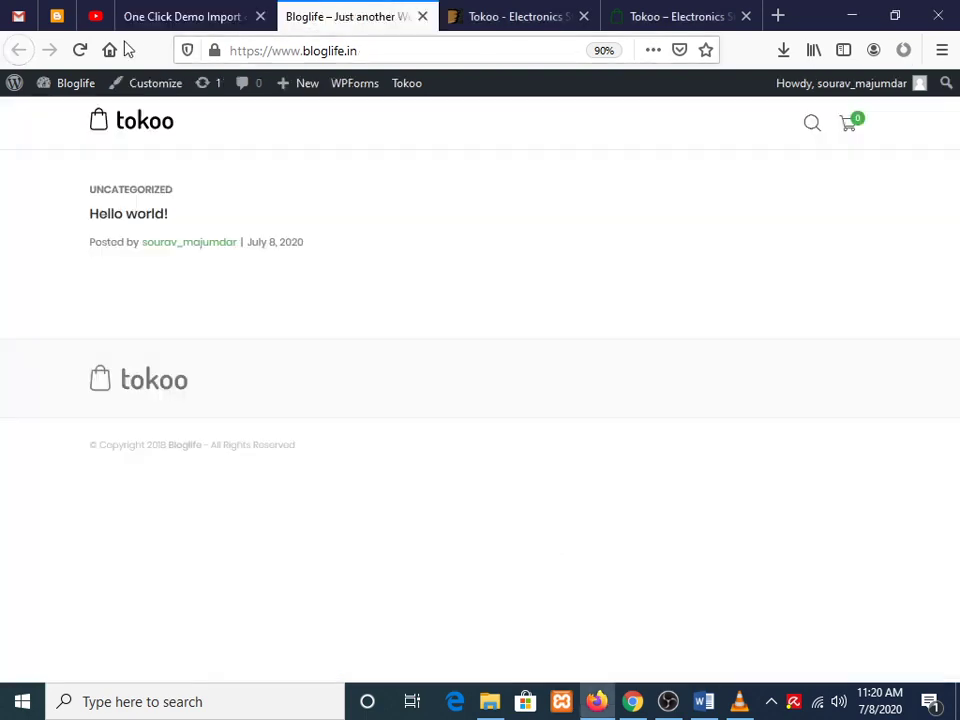
{"action": "left_click", "coordinate": [203, 10]}
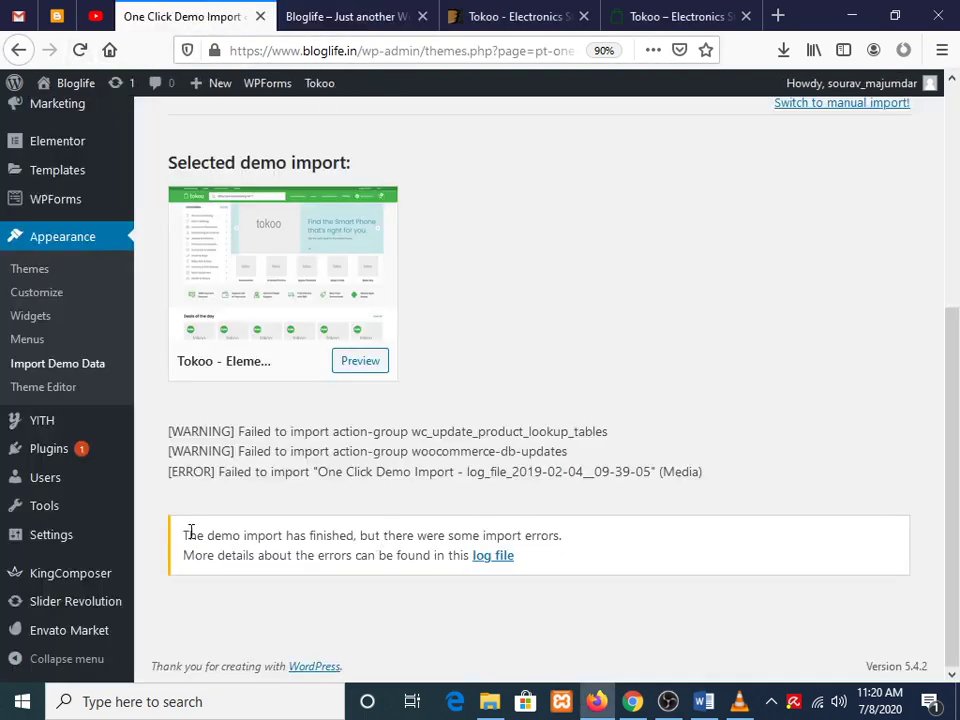
{"action": "left_click_drag", "start_coordinate": [186, 533], "coordinate": [474, 561]}
{"action": "left_click", "coordinate": [443, 609]}
View the reloaded Bloglife homepage at 80% zoom and examine its imported sections from the slider down to the official brands.
{"action": "left_click", "coordinate": [365, 14]}
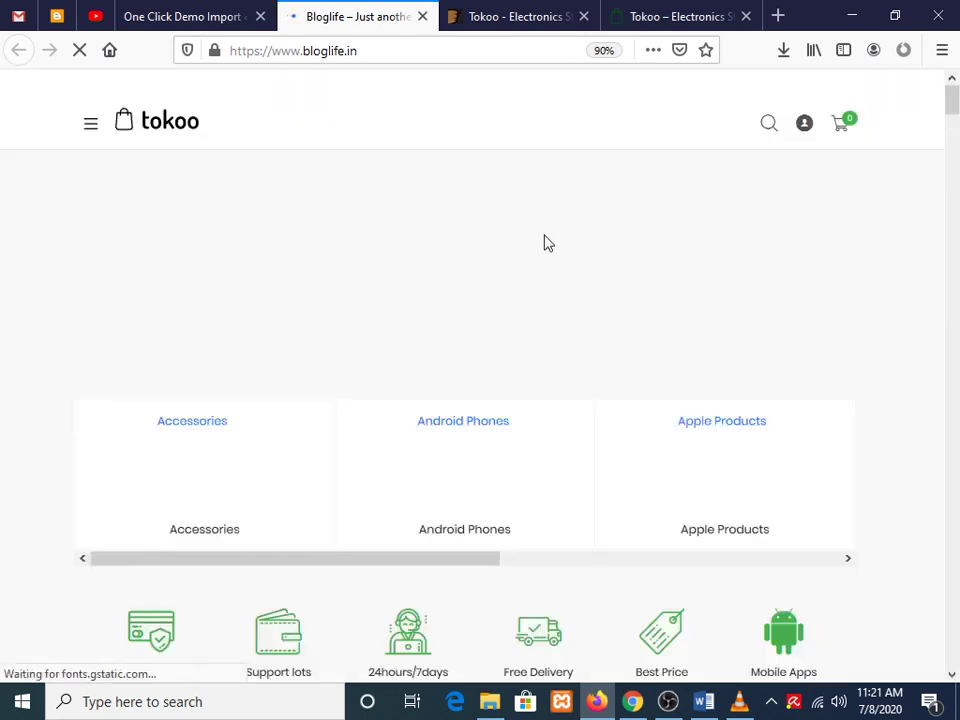
{"action": "key", "text": "ctrl+minus"}
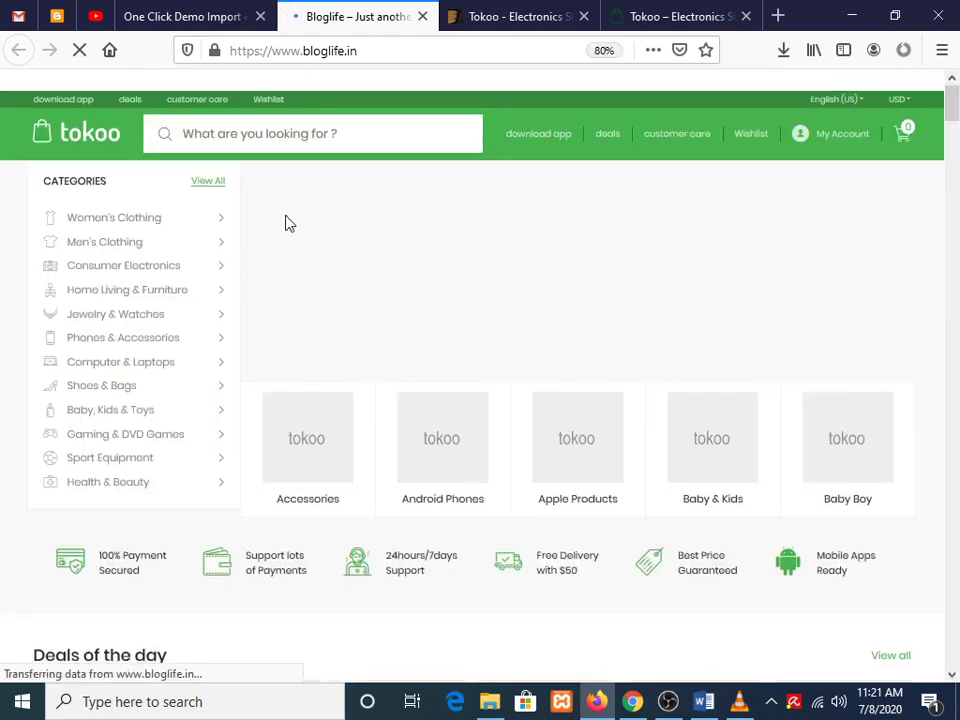
{"action": "scroll", "coordinate": [286, 223], "scroll_direction": "down", "scroll_amount": 4}
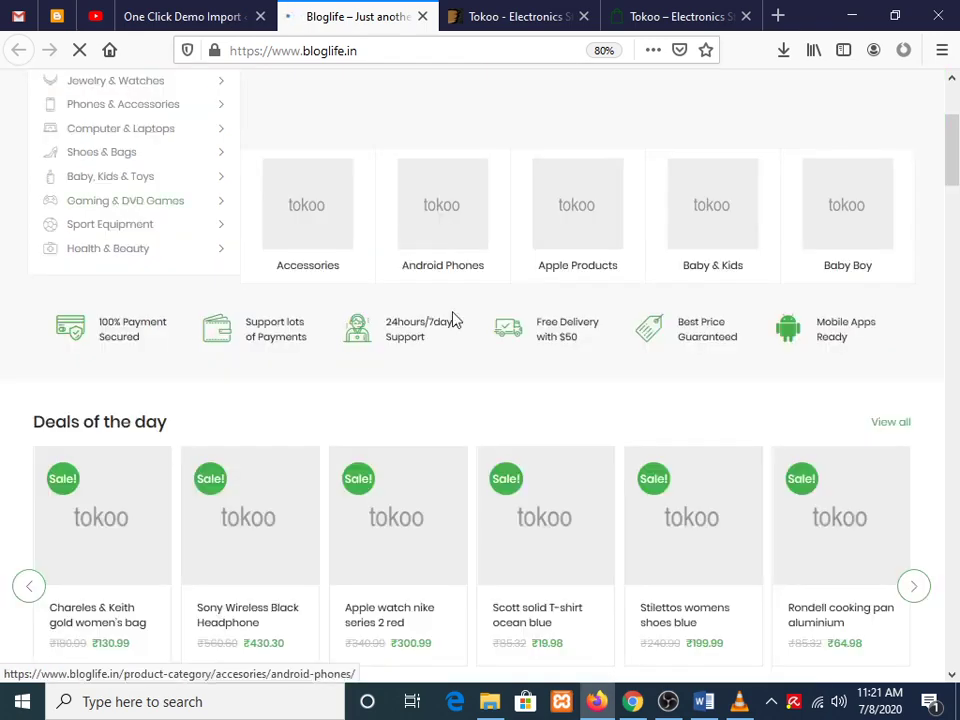
{"action": "scroll", "coordinate": [455, 320], "scroll_direction": "up", "scroll_amount": 4}
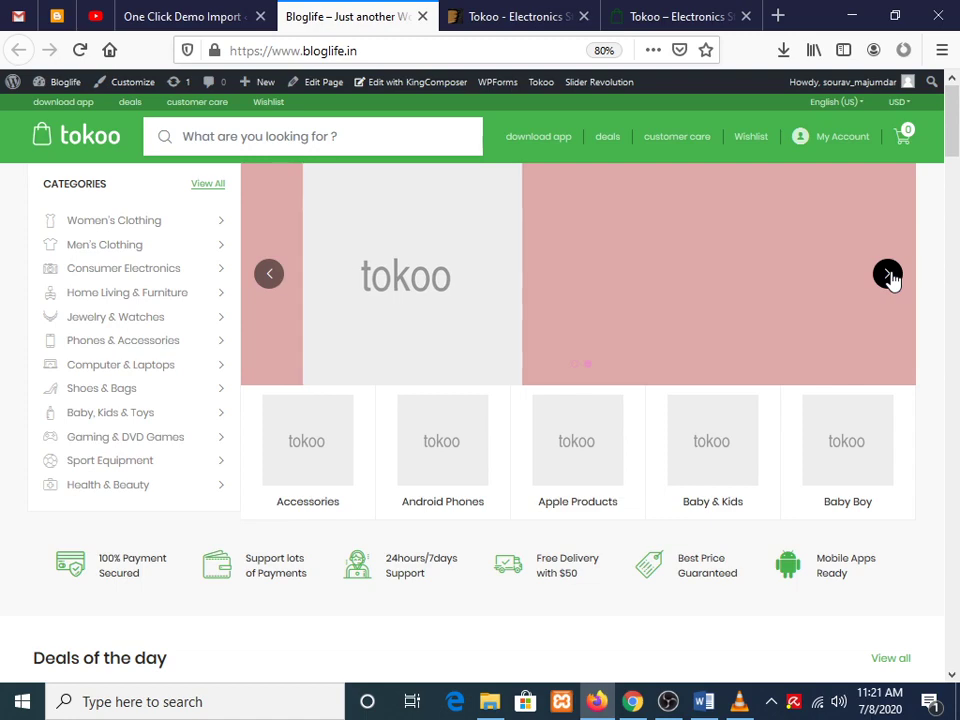
{"action": "scroll", "coordinate": [440, 330], "scroll_direction": "down", "scroll_amount": 2}
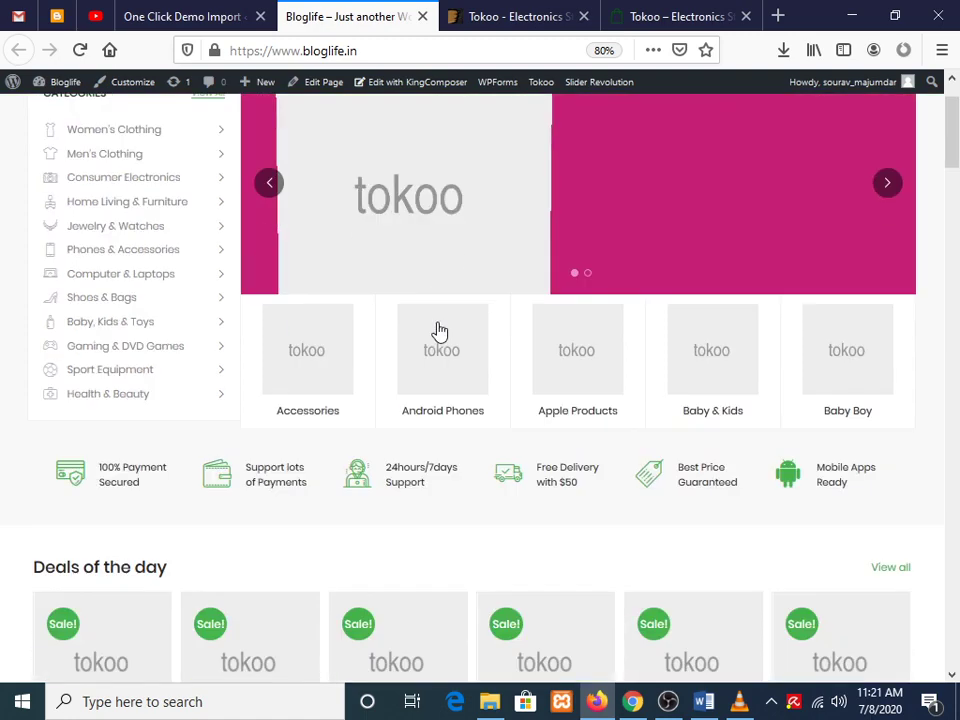
{"action": "scroll", "coordinate": [440, 330], "scroll_direction": "down", "scroll_amount": 15}
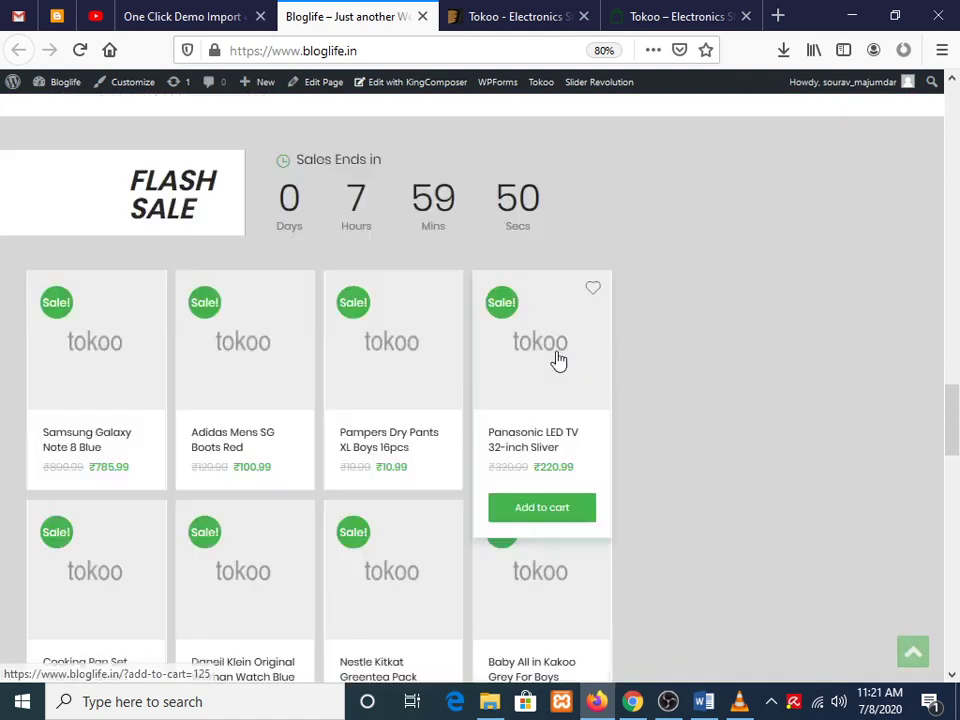
{"action": "scroll", "coordinate": [602, 339], "scroll_direction": "down", "scroll_amount": 5}
{"action": "scroll", "coordinate": [844, 253], "scroll_direction": "down", "scroll_amount": 5}
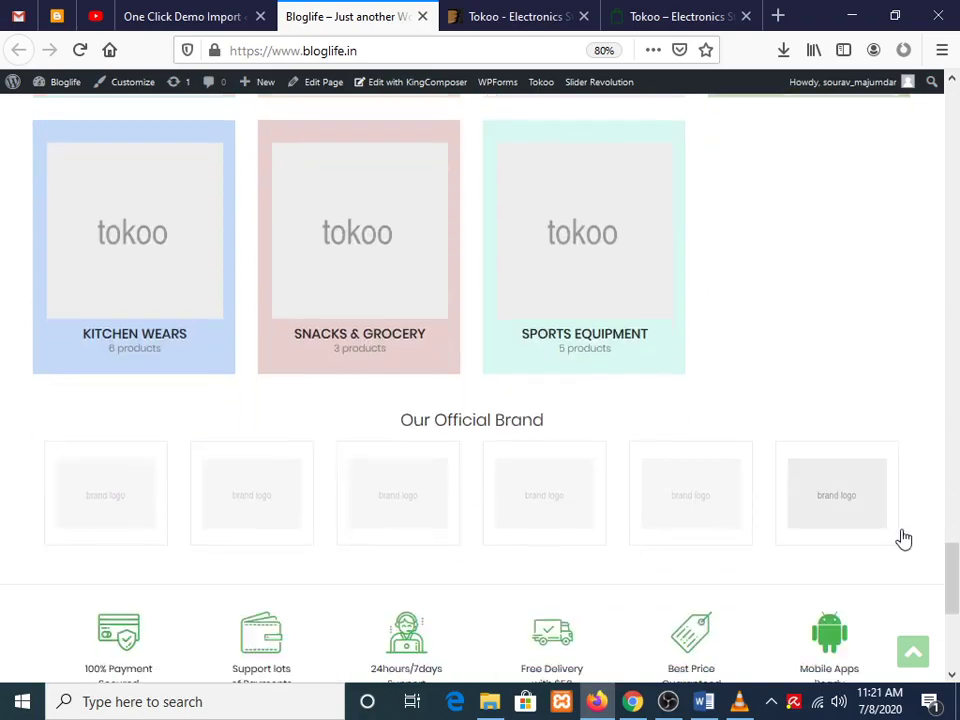
{"action": "left_click_drag", "start_coordinate": [955, 585], "coordinate": [953, 110]}
Compare the Bloglife homepage with the live Tokoo demo, and close the theme's sales page tab.
{"action": "left_click", "coordinate": [680, 16]}
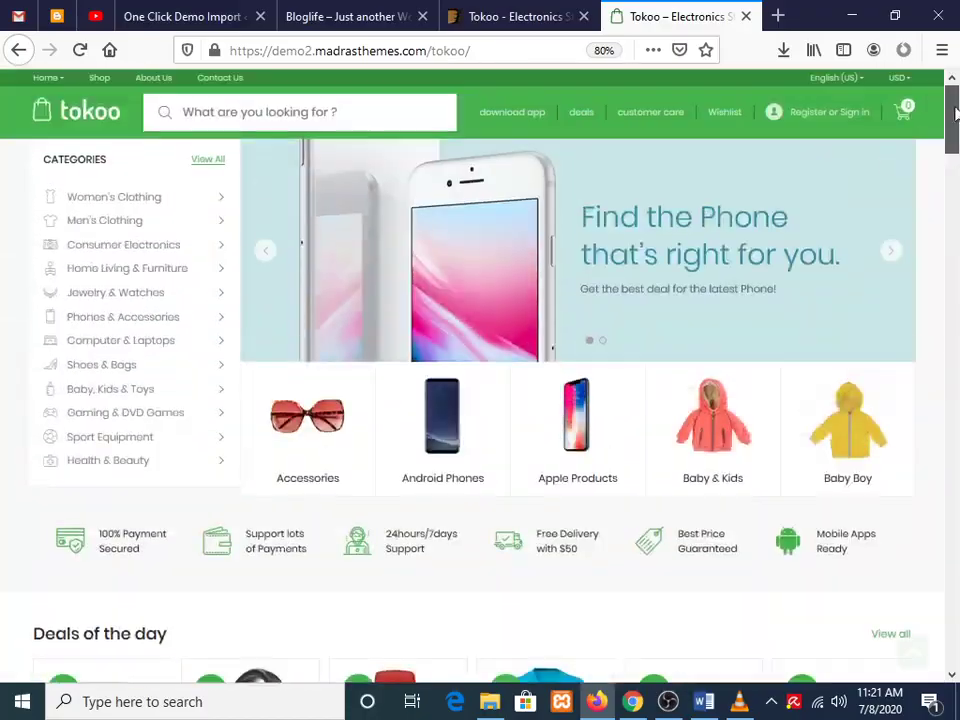
{"action": "left_click", "coordinate": [468, 16]}
{"action": "left_click", "coordinate": [345, 16]}
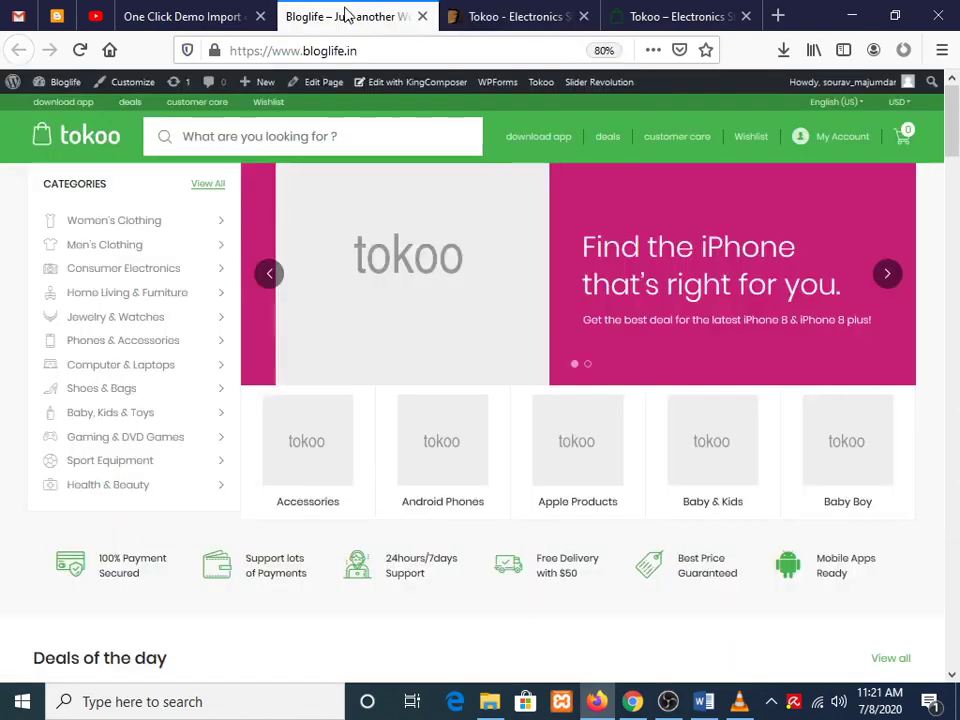
{"action": "left_click", "coordinate": [584, 17]}
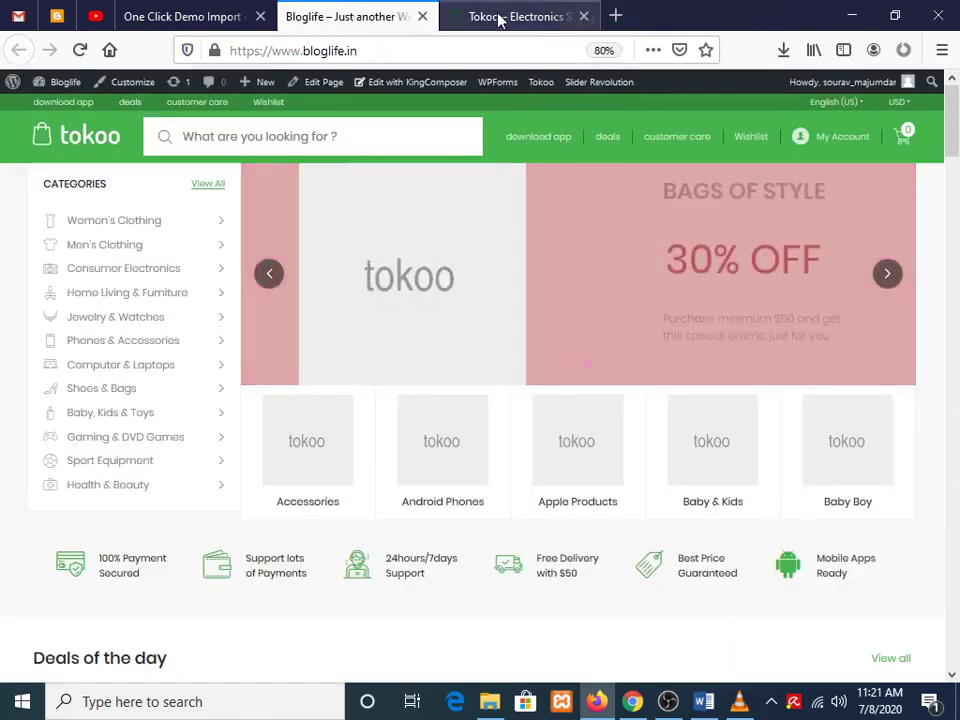
{"action": "left_click", "coordinate": [497, 17]}
{"action": "left_click", "coordinate": [409, 8]}
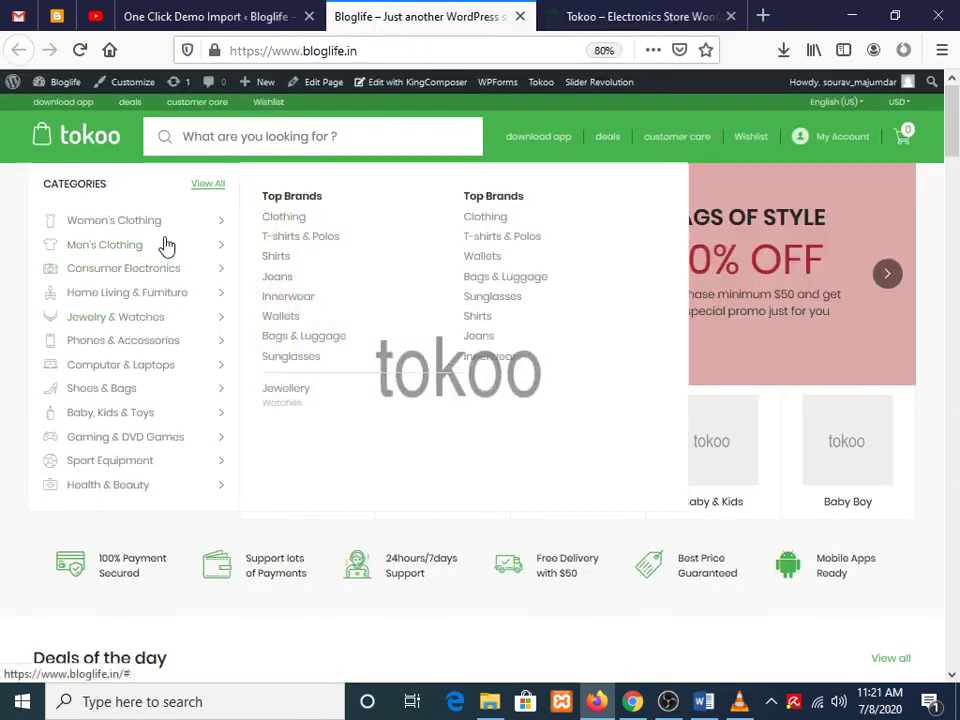
{"action": "left_click", "coordinate": [620, 16]}
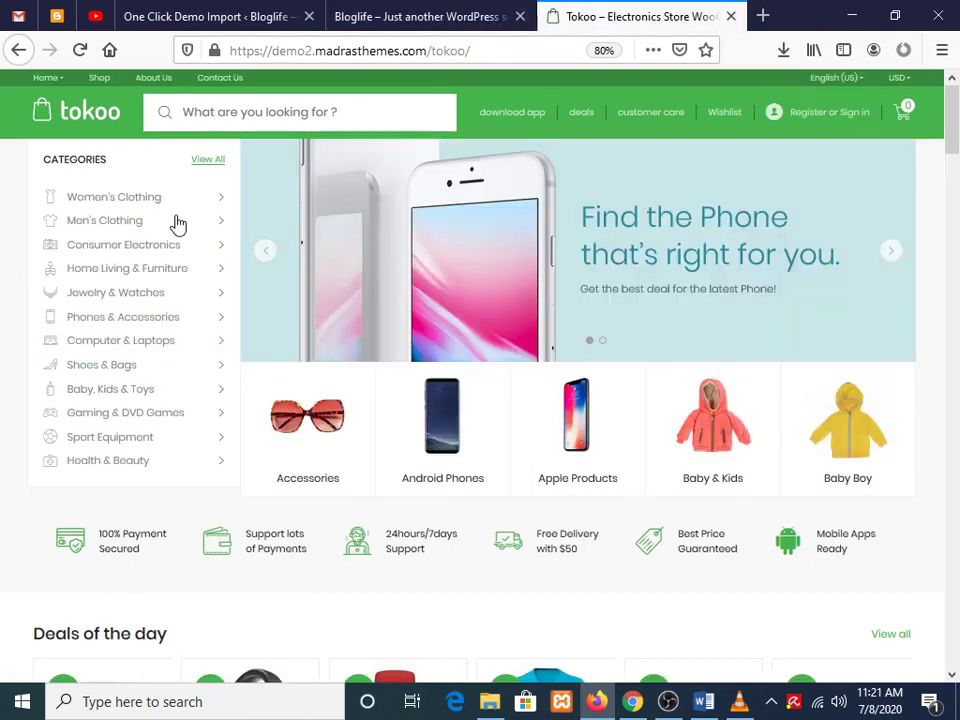
{"action": "left_click", "coordinate": [480, 11]}
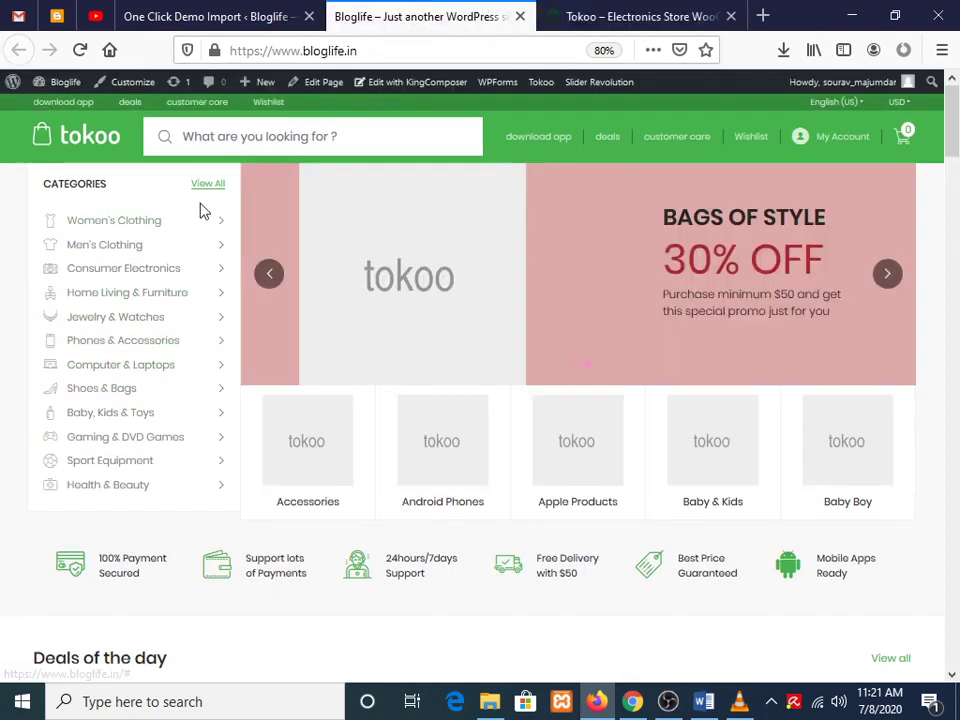
Open the Tokoo theme's Header options and list the available header styles under Masthead.
{"action": "left_click", "coordinate": [205, 16]}
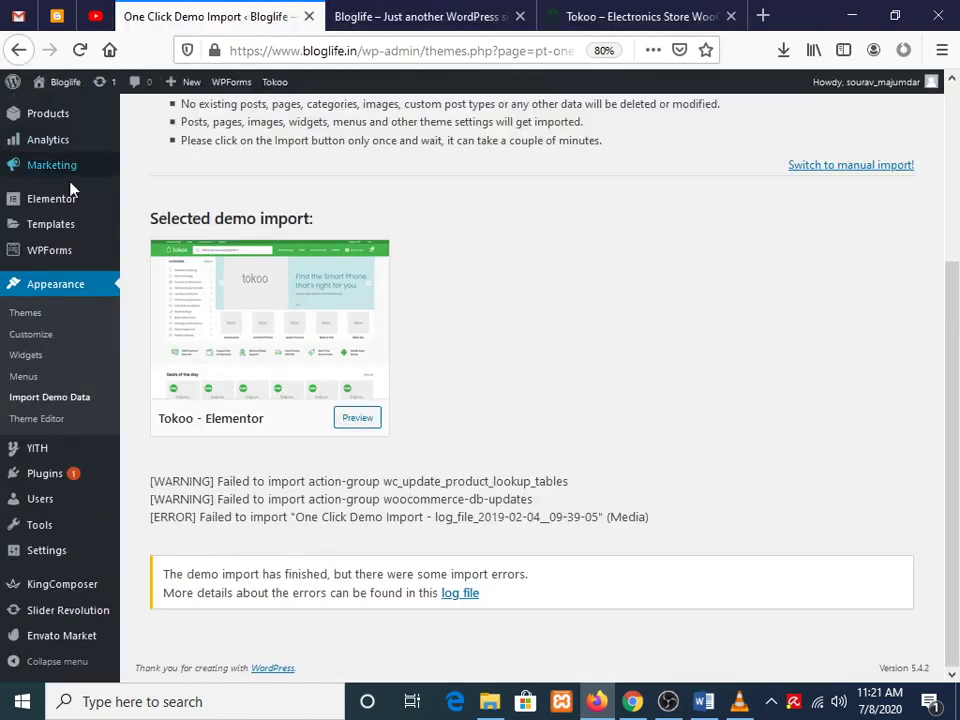
{"action": "scroll", "coordinate": [73, 190], "scroll_direction": "up", "scroll_amount": 5}
{"action": "mouse_move", "coordinate": [40, 141]}
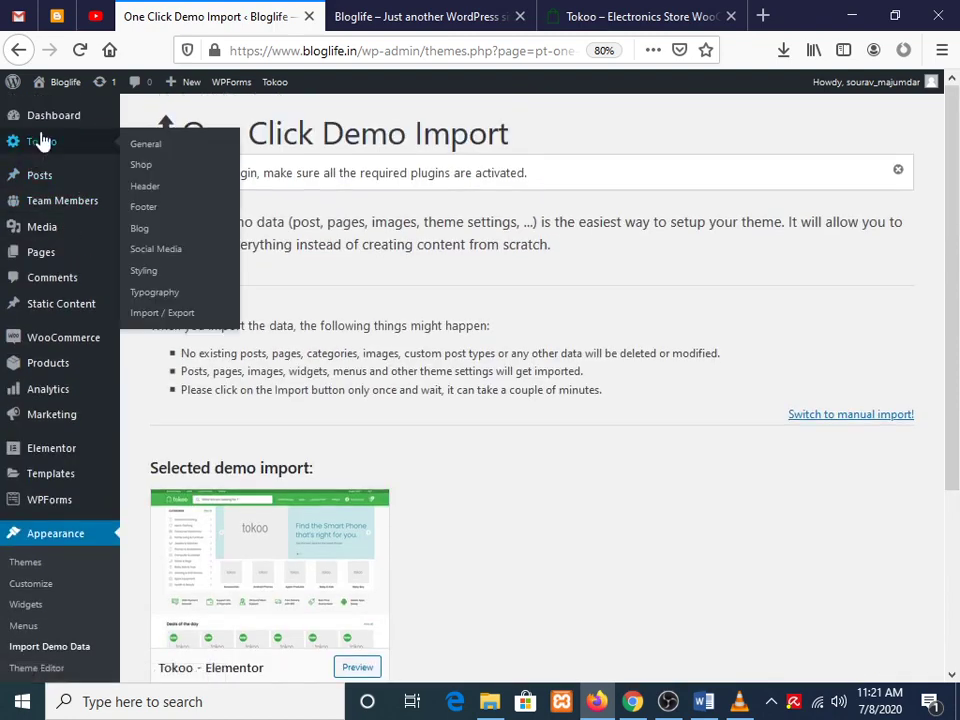
{"action": "left_click", "coordinate": [156, 190]}
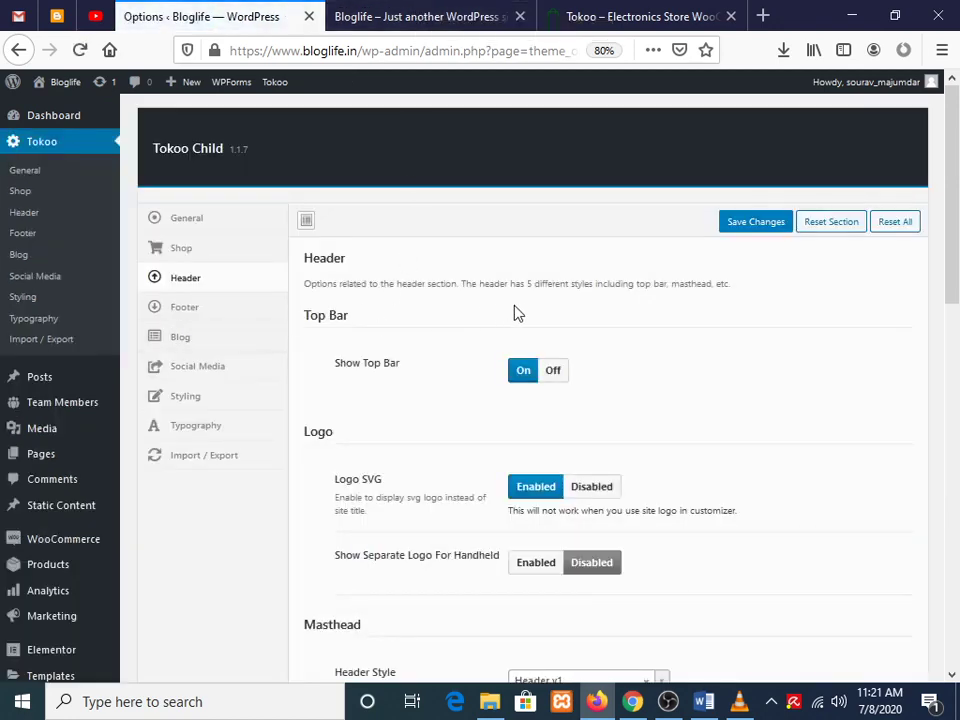
{"action": "scroll", "coordinate": [520, 313], "scroll_direction": "down", "scroll_amount": 5}
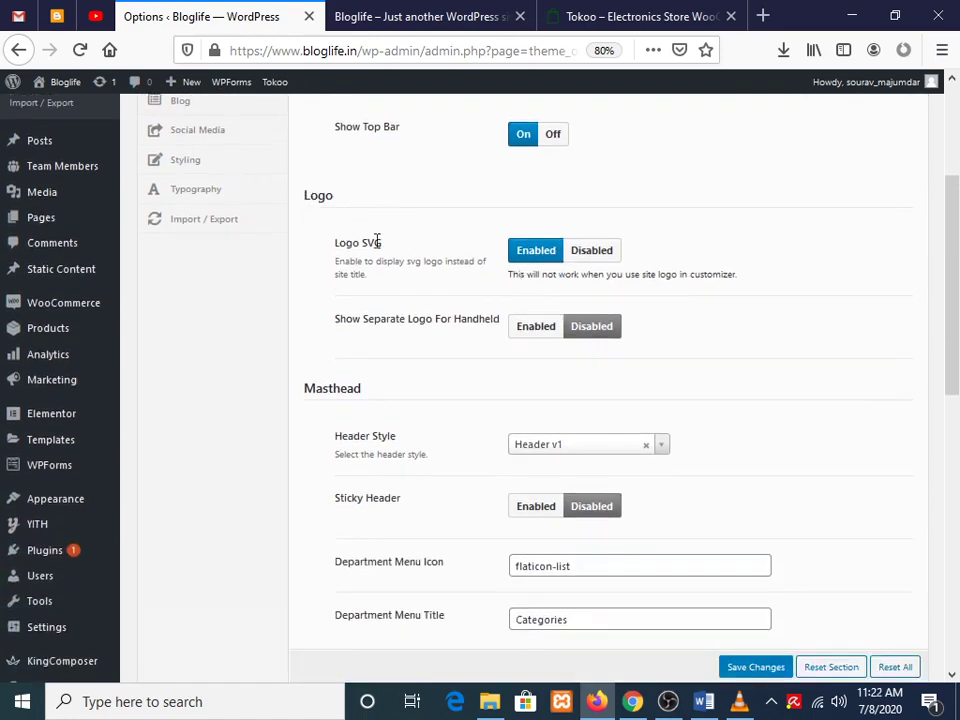
{"action": "scroll", "coordinate": [377, 242], "scroll_direction": "down", "scroll_amount": 5}
{"action": "left_click", "coordinate": [607, 212]}
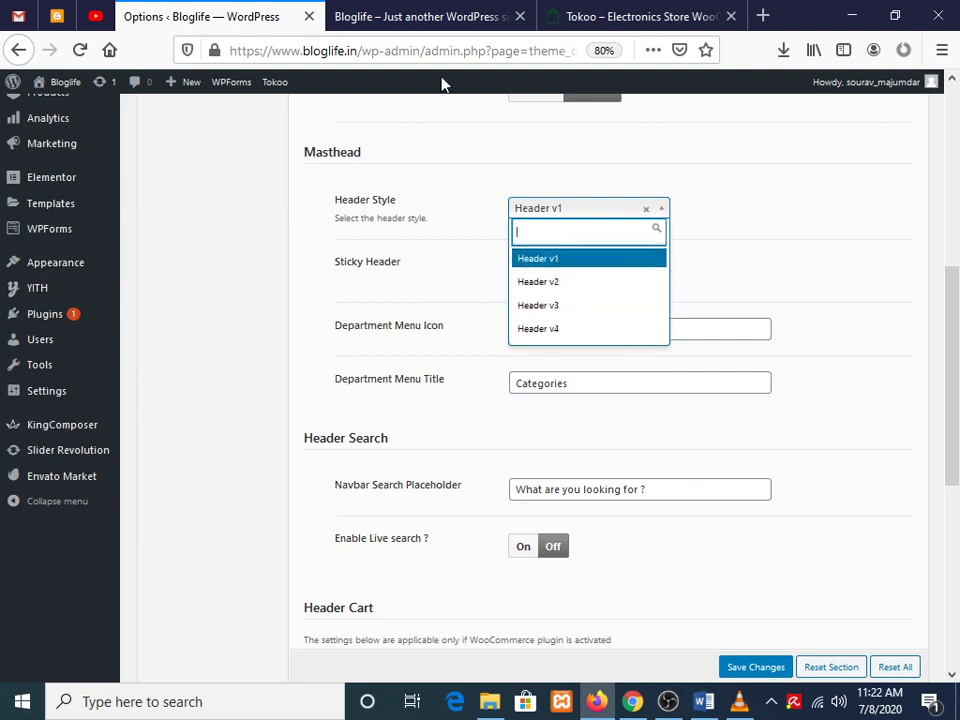
Inspect the Bloglife homepage's header, its My Account menu and the sections below.
{"action": "left_click", "coordinate": [415, 12]}
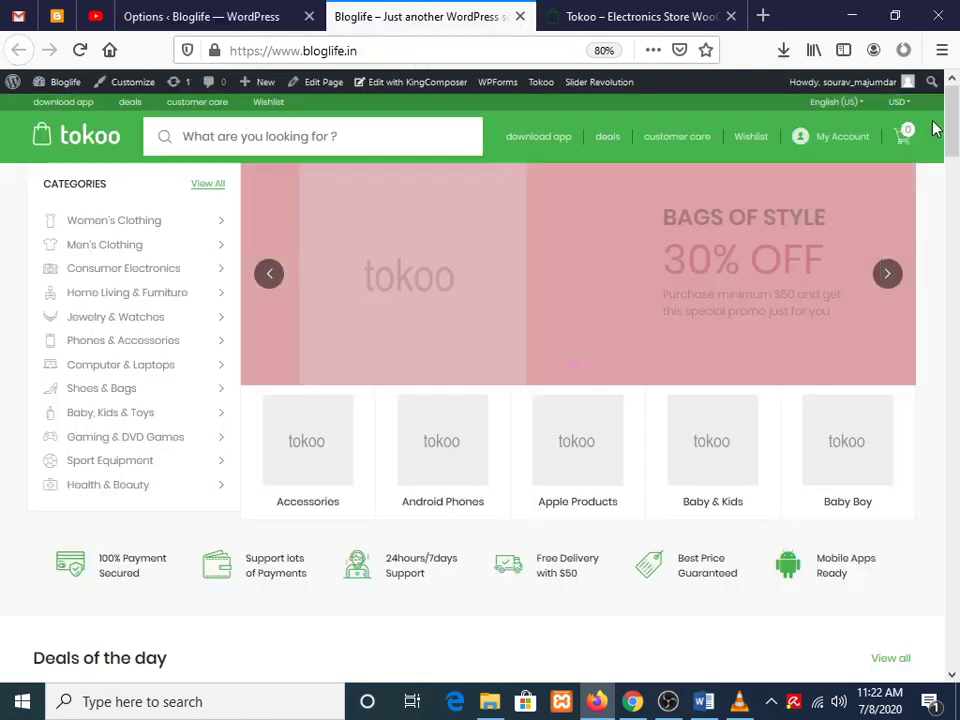
{"action": "mouse_move", "coordinate": [884, 142]}
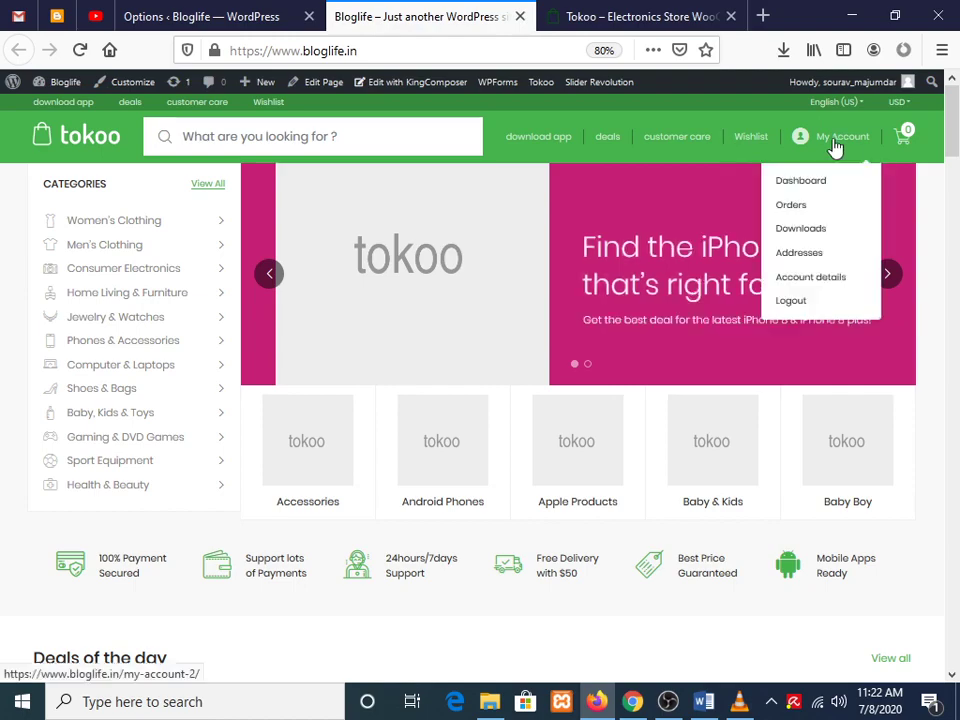
{"action": "scroll", "coordinate": [289, 418], "scroll_direction": "down", "scroll_amount": 6}
{"action": "scroll", "coordinate": [334, 264], "scroll_direction": "up", "scroll_amount": 6}
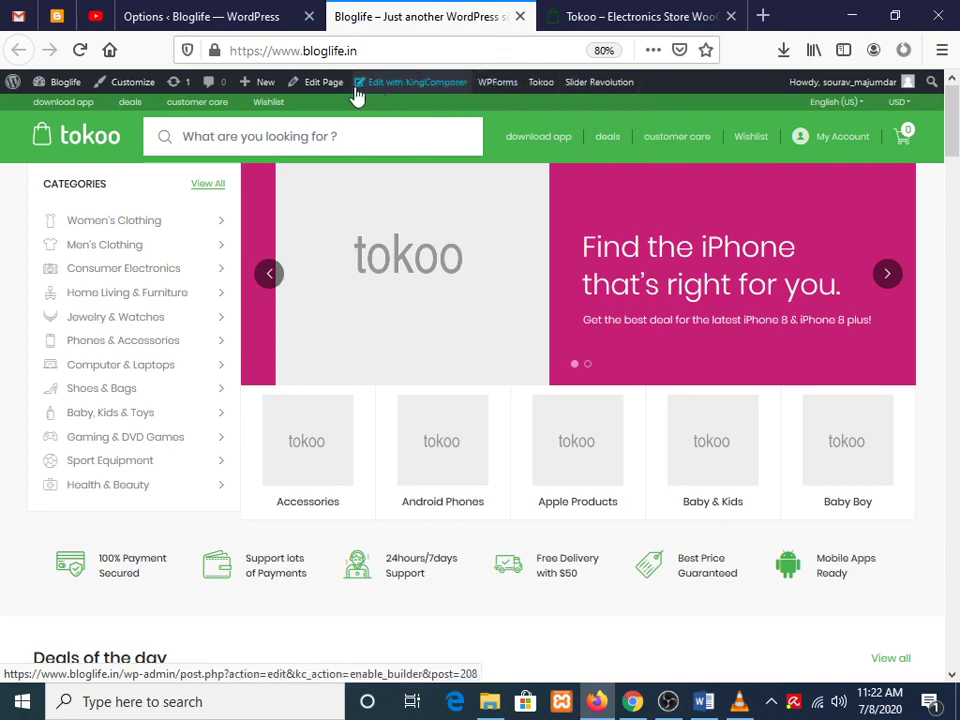
Open the Bloglife homepage in the WordPress page editor, viewing the live Tokoo demo while it loads.
{"action": "left_click", "coordinate": [326, 86]}
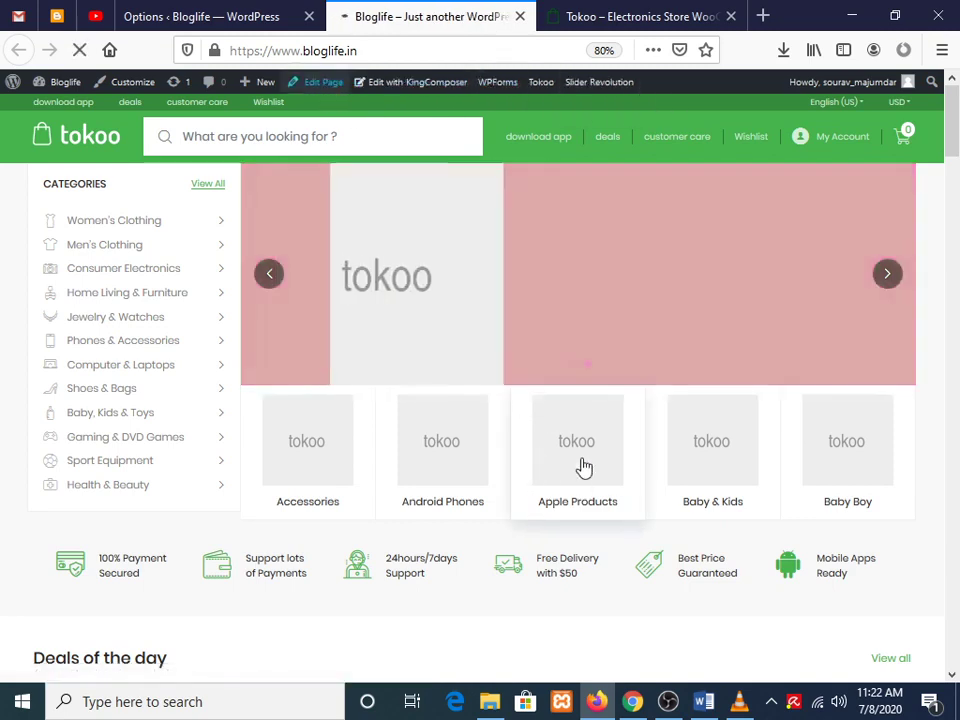
{"action": "left_click", "coordinate": [281, 8]}
{"action": "left_click", "coordinate": [664, 8]}
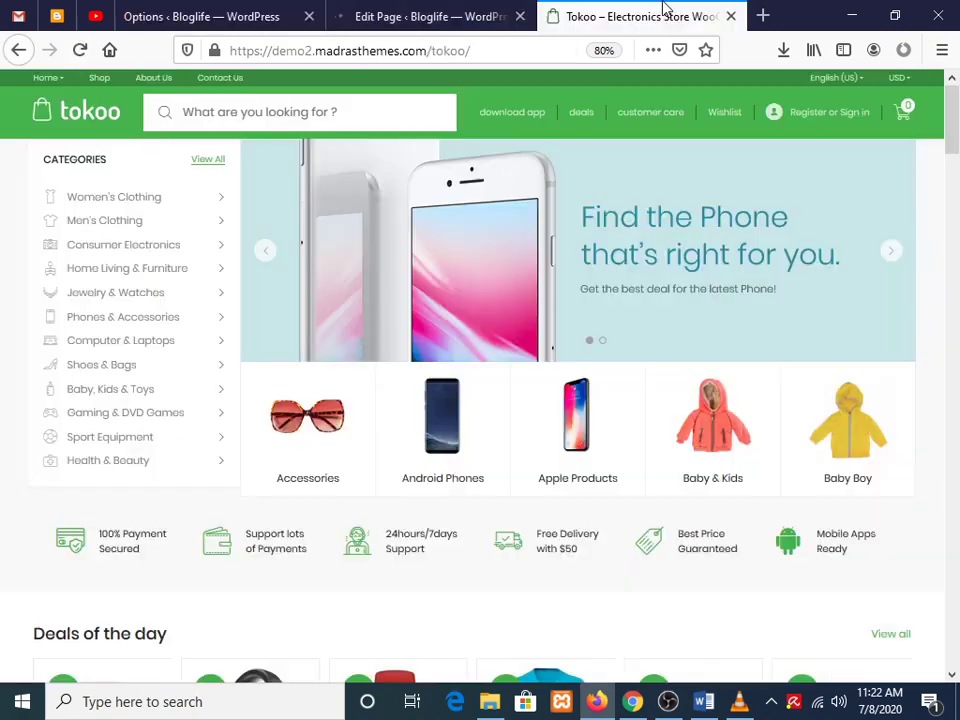
{"action": "left_click", "coordinate": [445, 10]}
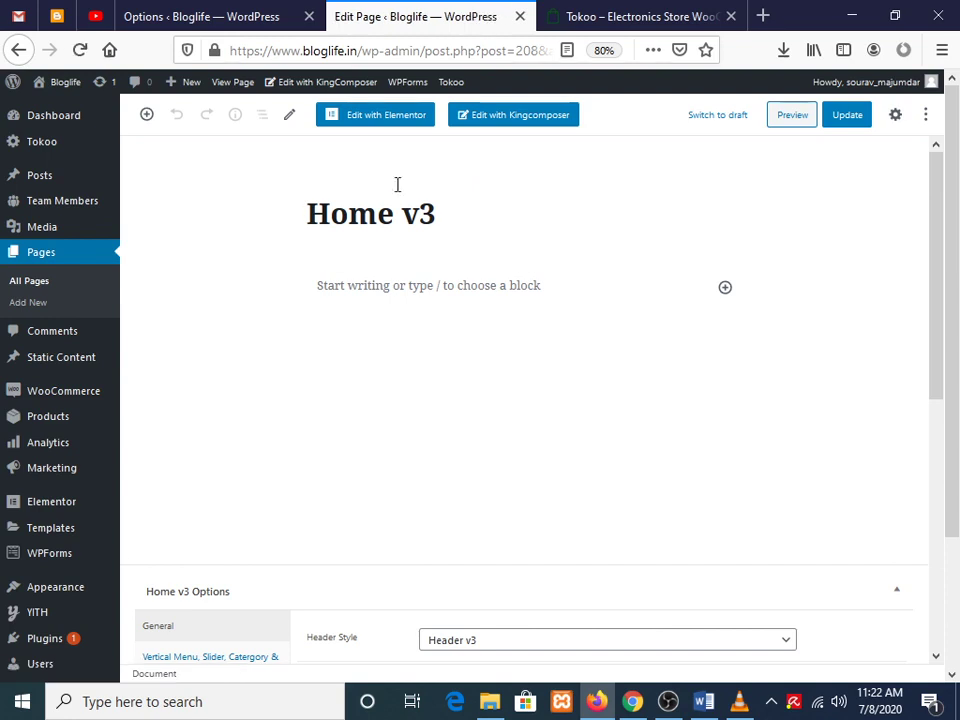
Try to edit the Home v3 page with Elementor, and return to the WordPress page editor.
{"action": "left_click", "coordinate": [420, 115]}
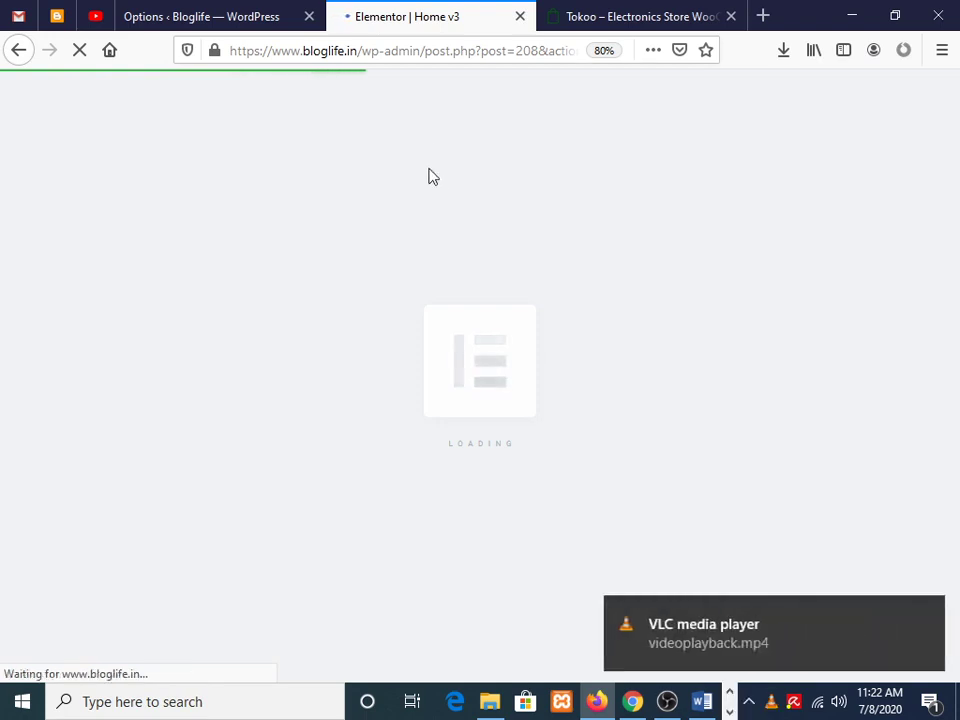
{"action": "left_click", "coordinate": [926, 618]}
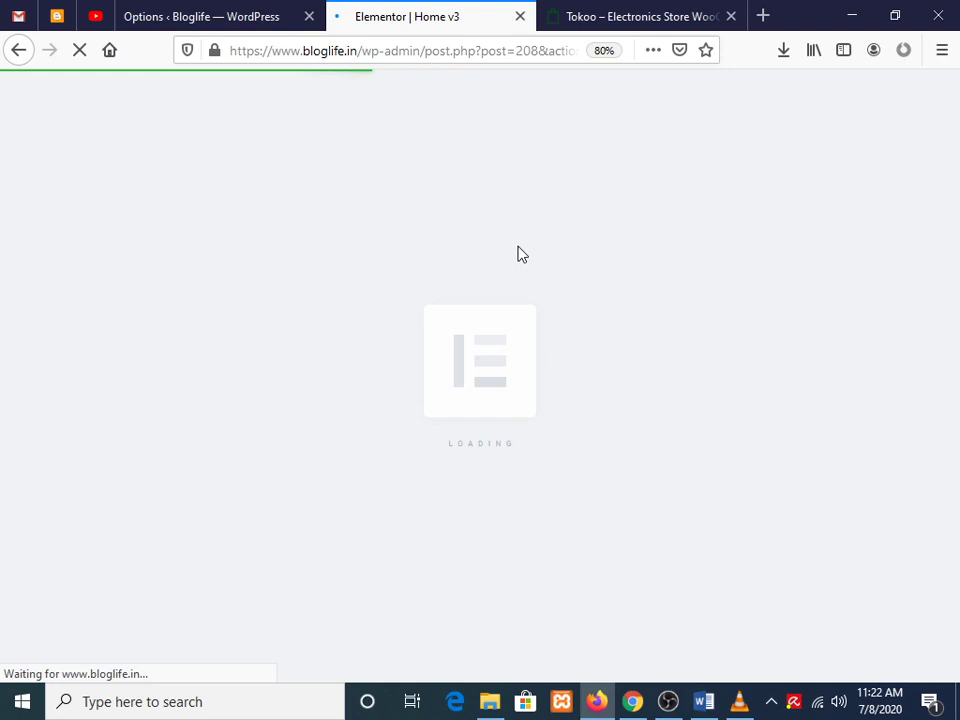
{"action": "left_click", "coordinate": [300, 18]}
{"action": "left_click", "coordinate": [435, 10]}
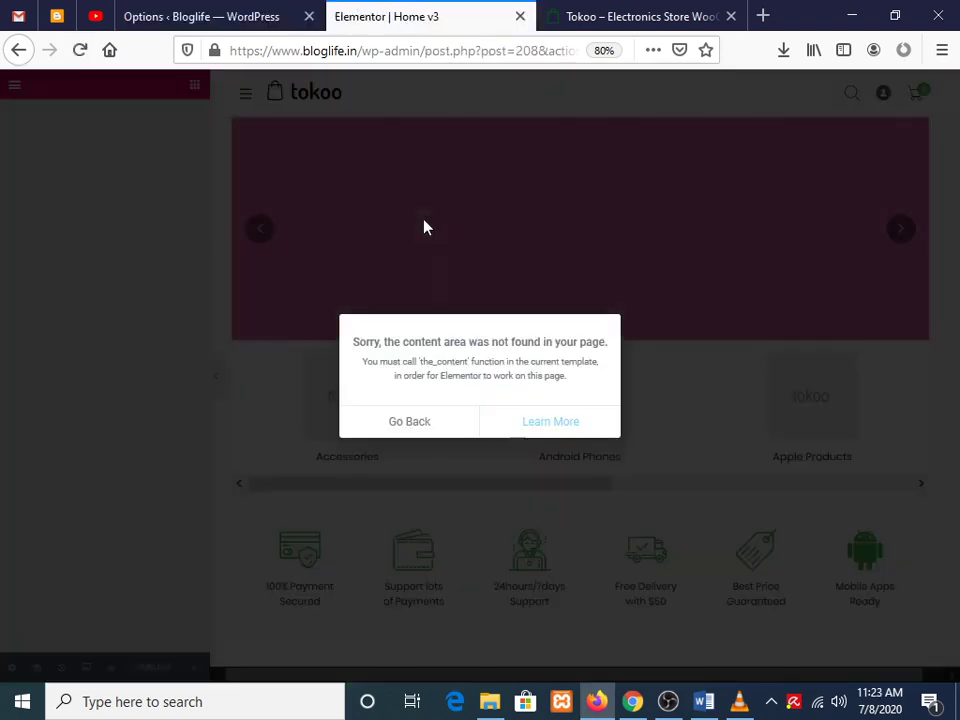
{"action": "key", "text": "alt+Left"}
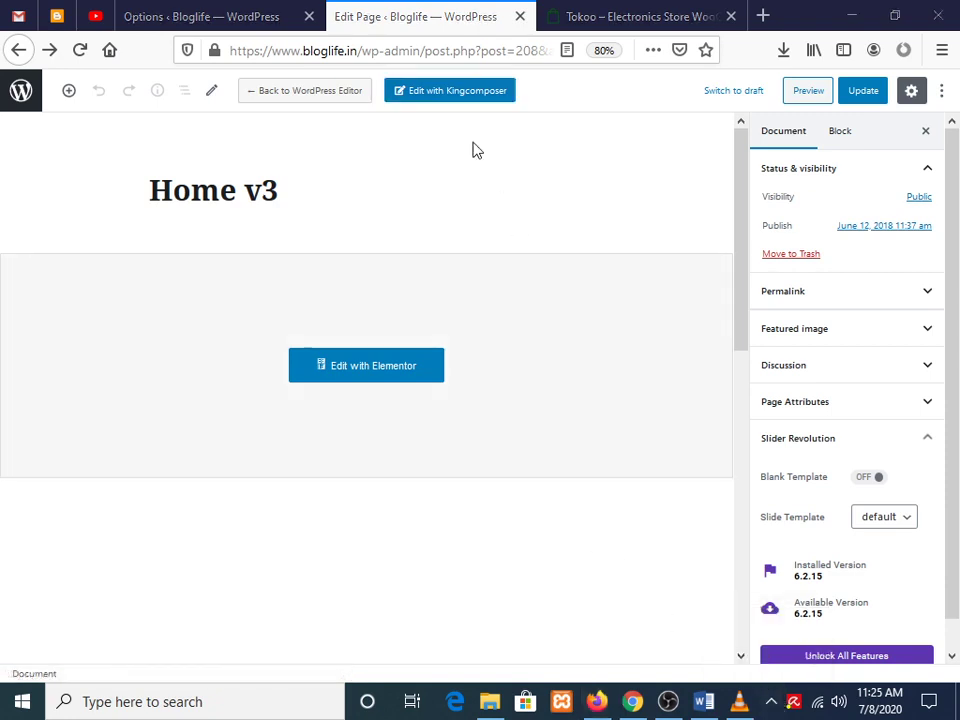
Start editing the Home v3 page with KingComposer, and open Slider Revolution in a new tab from the theme options page.
{"action": "left_click", "coordinate": [459, 97]}
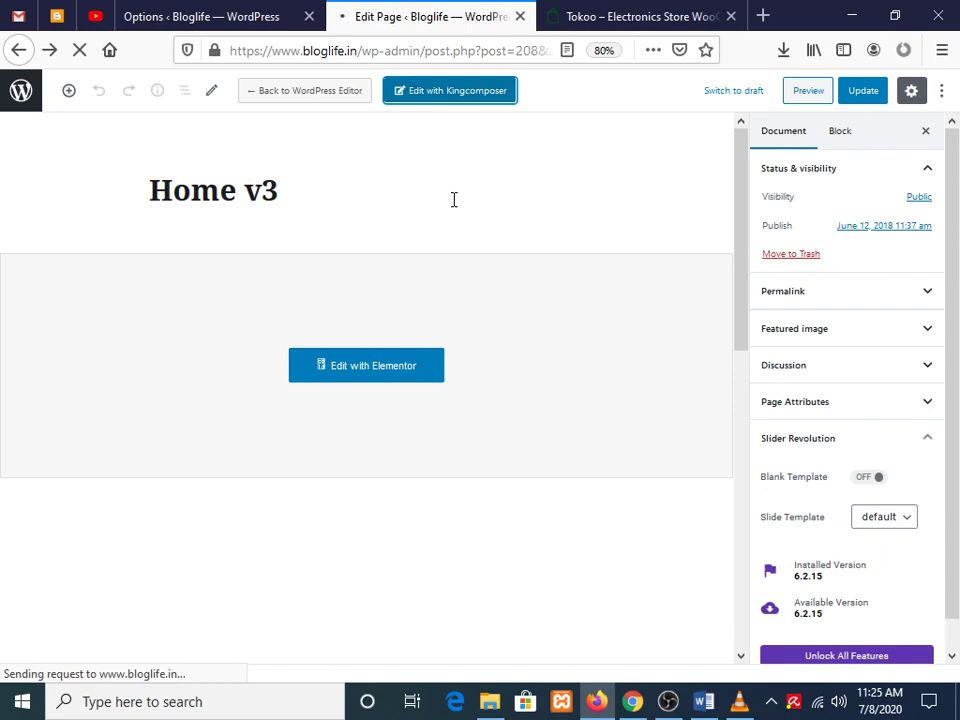
{"action": "left_click", "coordinate": [195, 12]}
{"action": "scroll", "coordinate": [26, 549], "scroll_direction": "down", "scroll_amount": 5}
{"action": "scroll", "coordinate": [29, 440], "scroll_direction": "up", "scroll_amount": 1}
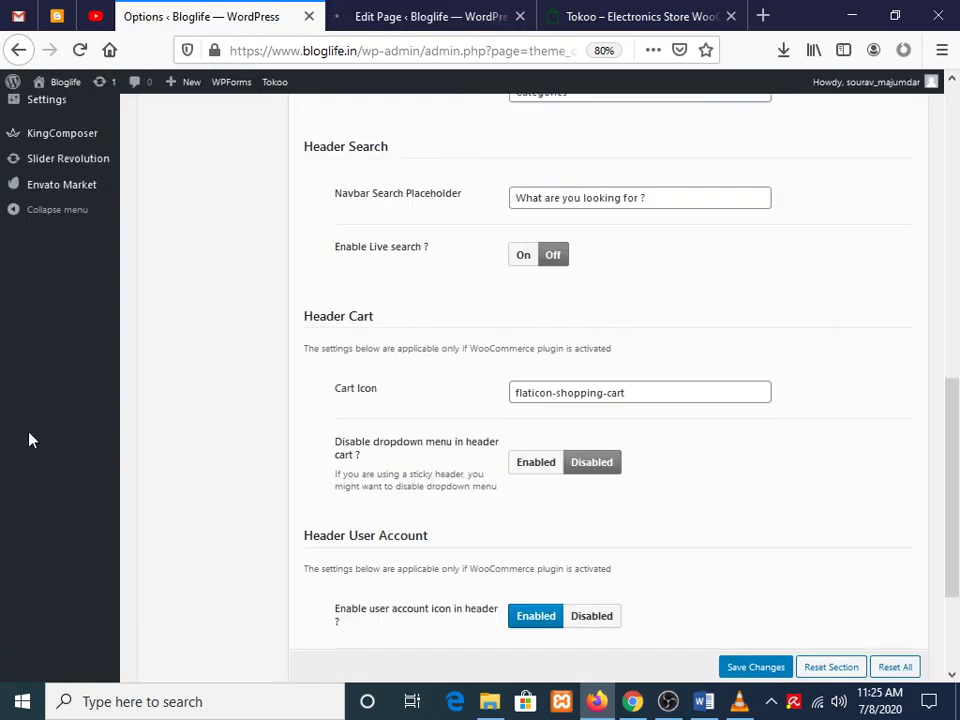
{"action": "scroll", "coordinate": [30, 440], "scroll_direction": "up", "scroll_amount": 5}
{"action": "right_click", "coordinate": [53, 514]}
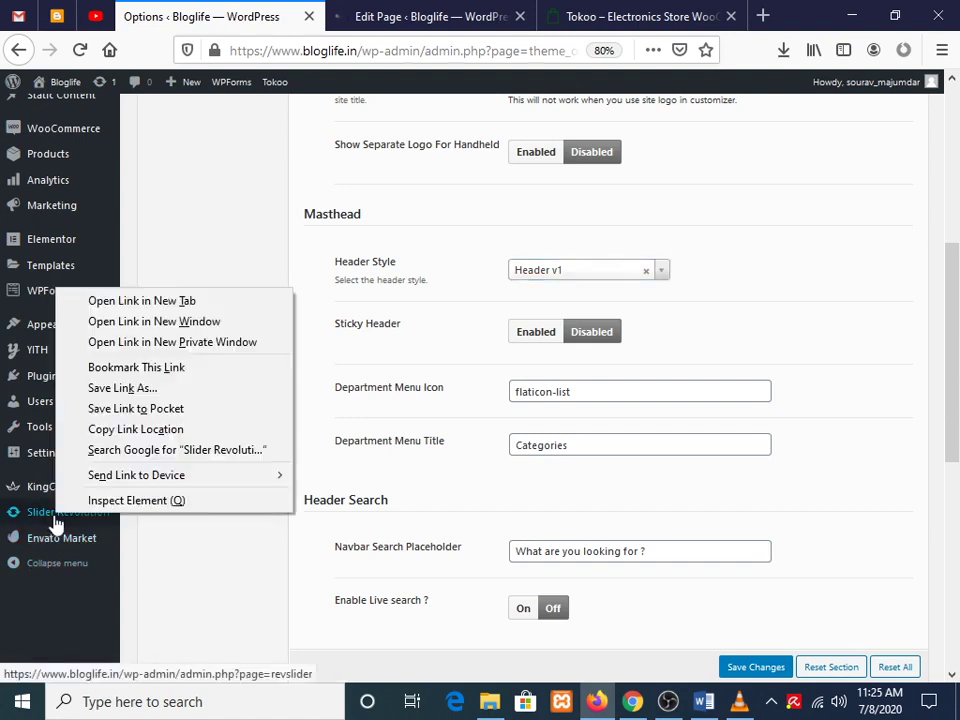
{"action": "left_click", "coordinate": [140, 300]}
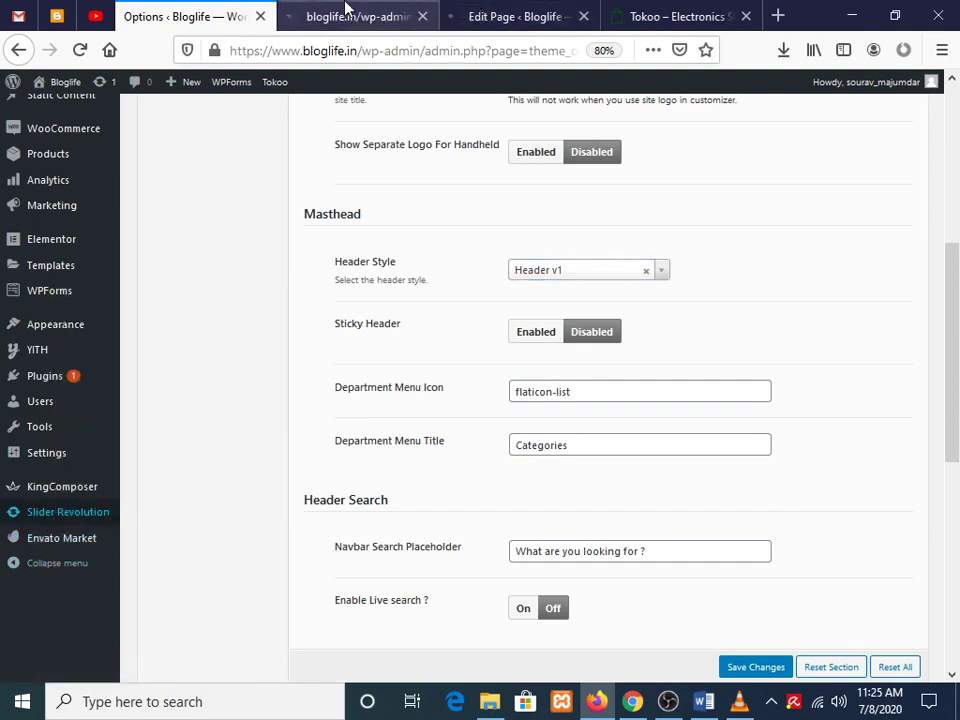
Examine the Home v3 page in the page editor, including its General block list and Banner options.
{"action": "left_click", "coordinate": [347, 12]}
{"action": "left_click", "coordinate": [519, 12]}
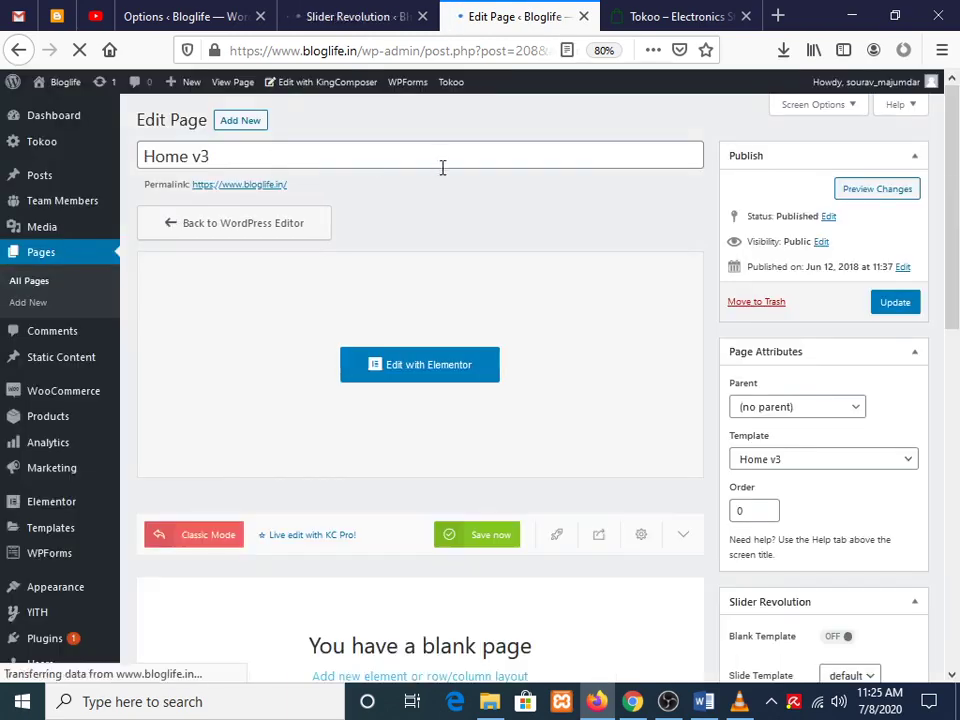
{"action": "scroll", "coordinate": [443, 168], "scroll_direction": "down", "scroll_amount": 6}
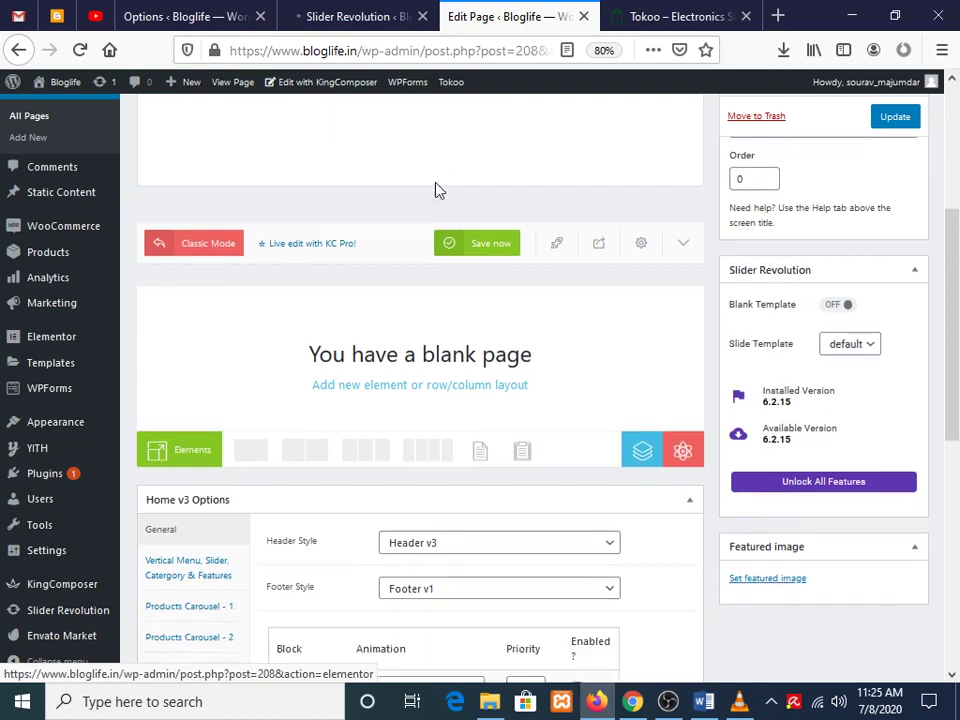
{"action": "scroll", "coordinate": [392, 304], "scroll_direction": "up", "scroll_amount": 5}
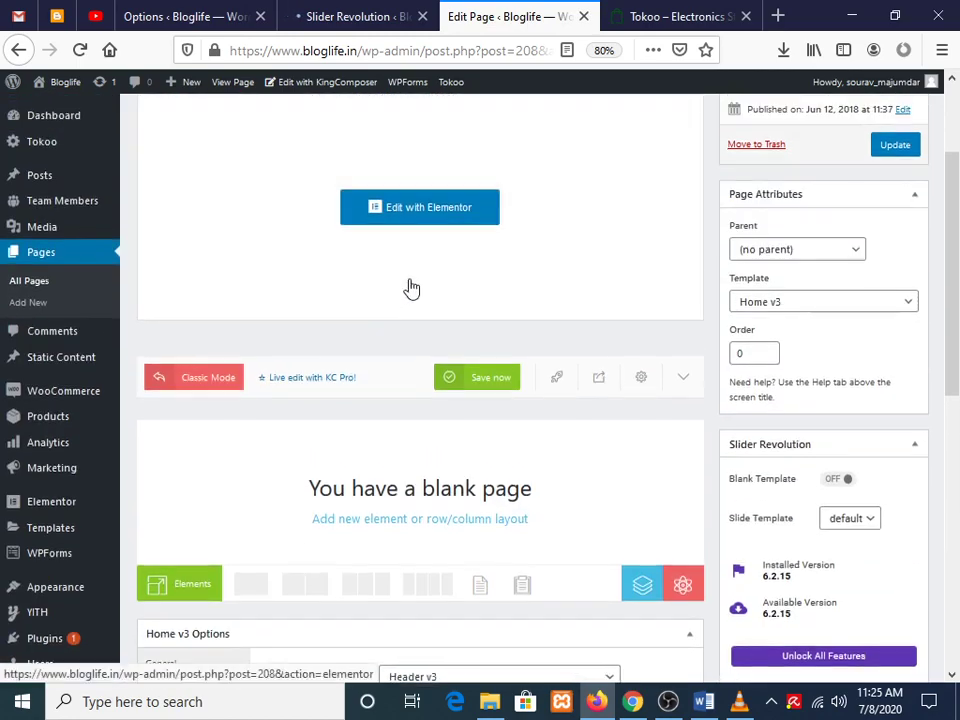
{"action": "scroll", "coordinate": [410, 281], "scroll_direction": "down", "scroll_amount": 5}
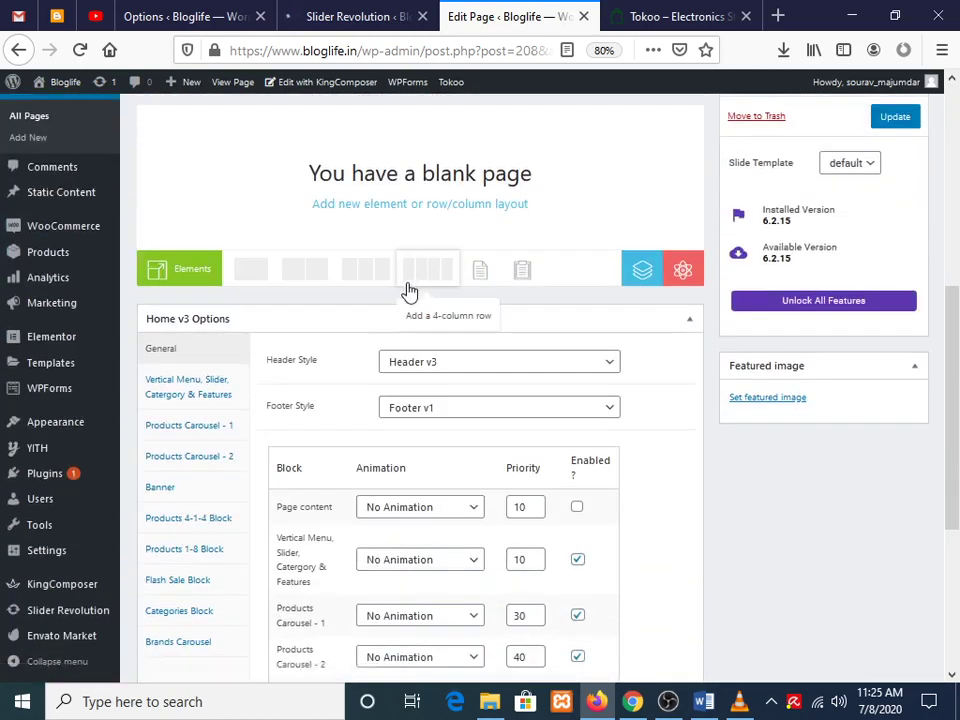
{"action": "scroll", "coordinate": [408, 290], "scroll_direction": "down", "scroll_amount": 5}
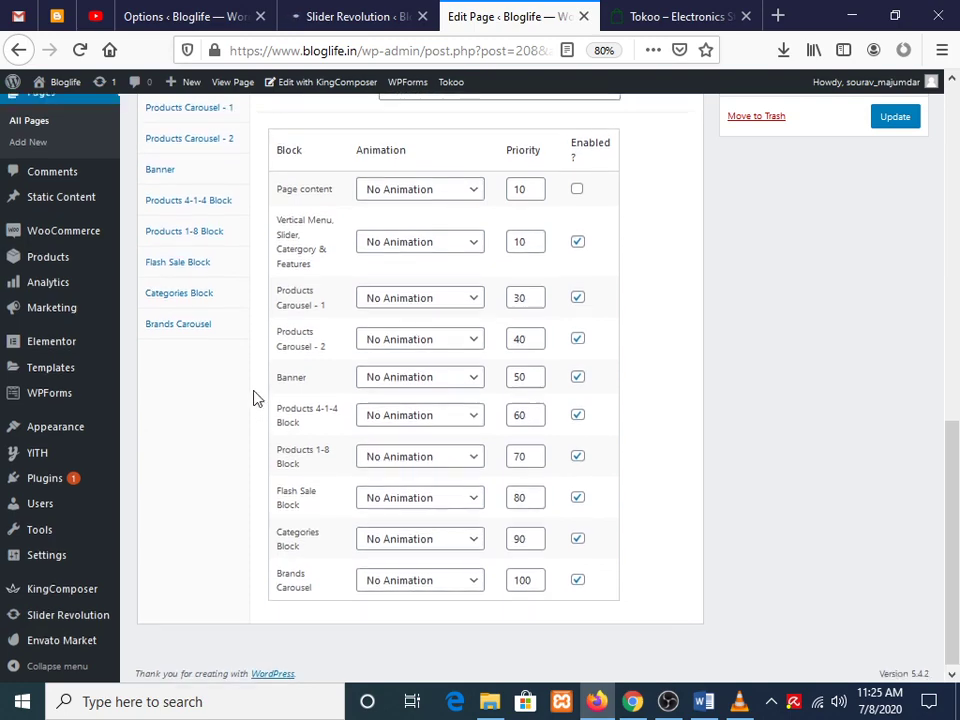
{"action": "scroll", "coordinate": [256, 399], "scroll_direction": "up", "scroll_amount": 3}
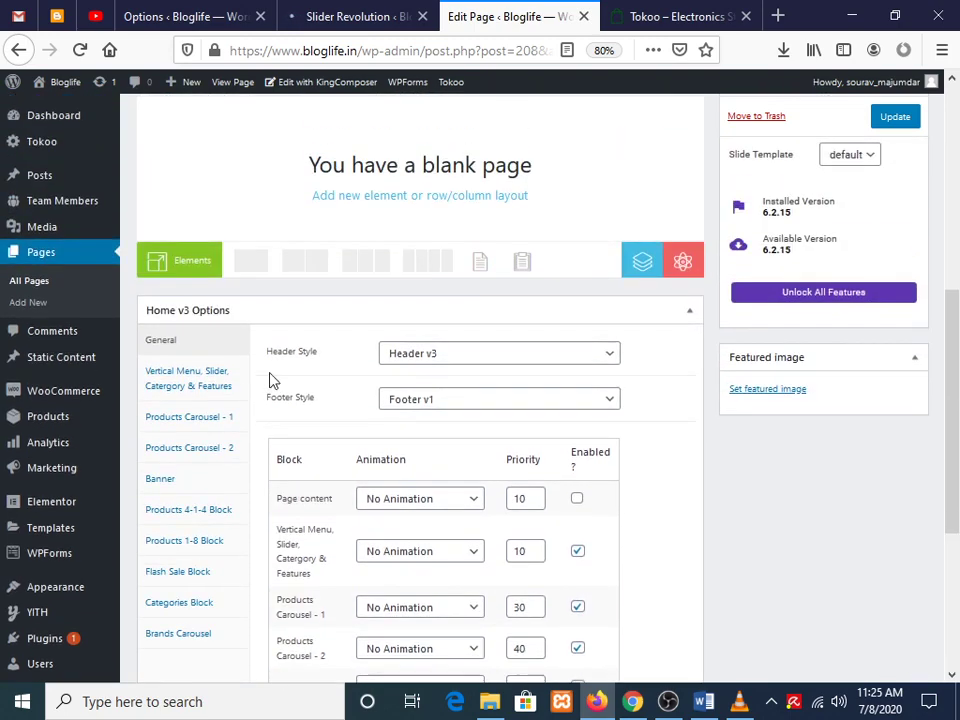
{"action": "left_click", "coordinate": [212, 487]}
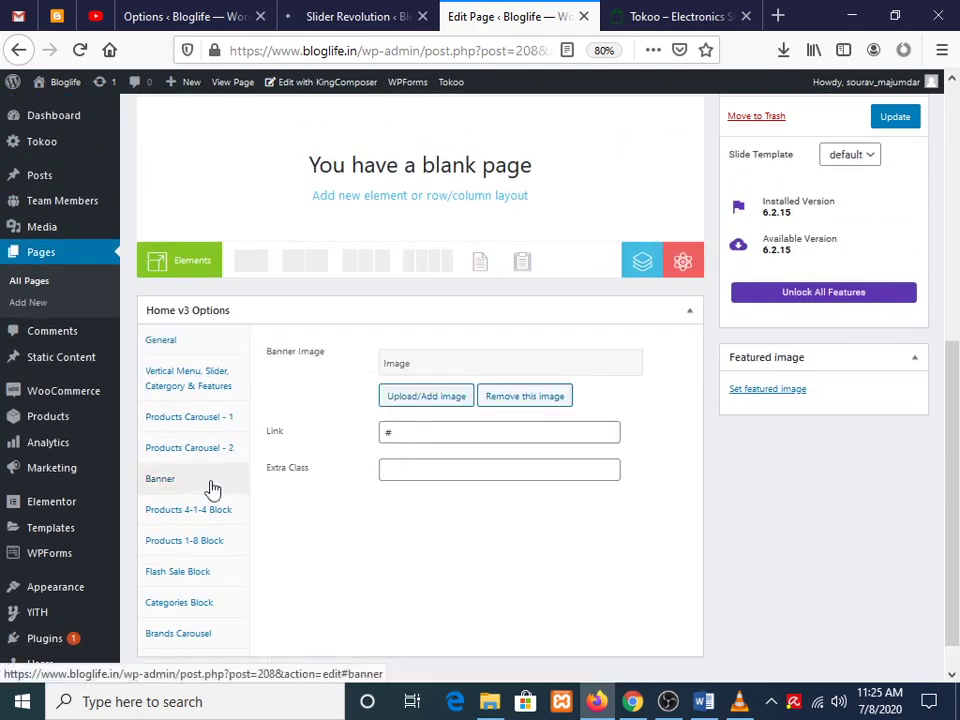
{"action": "left_click", "coordinate": [200, 352]}
{"action": "scroll", "coordinate": [364, 375], "scroll_direction": "up", "scroll_amount": 5}
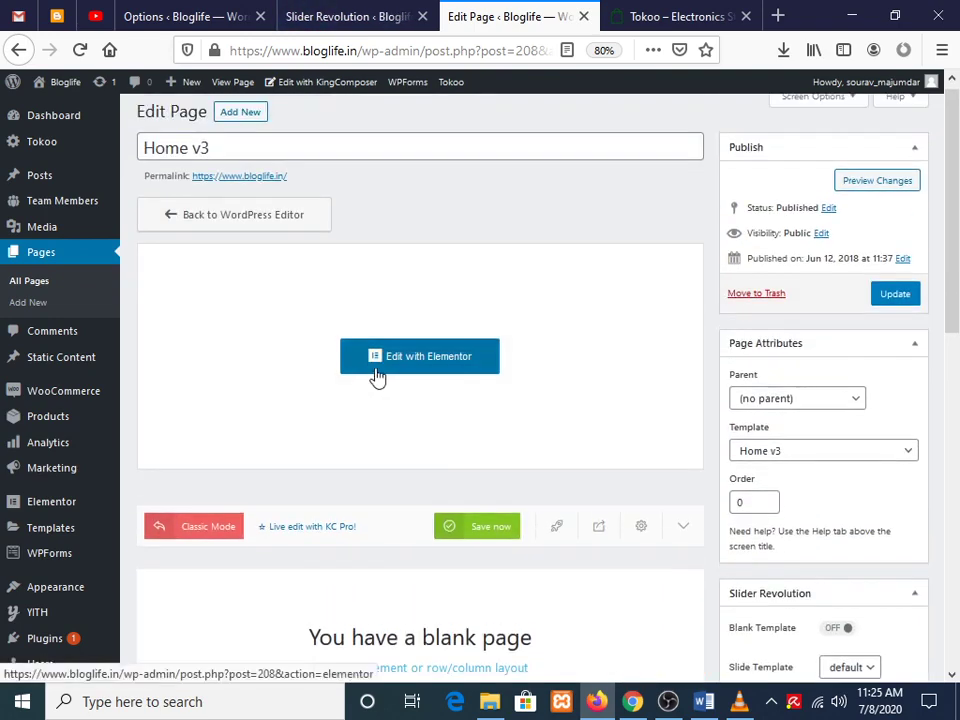
Review the existing Slider Revolution modules and import smarket-home1.zip from the dummy slider folder on drive D.
{"action": "left_click", "coordinate": [345, 16]}
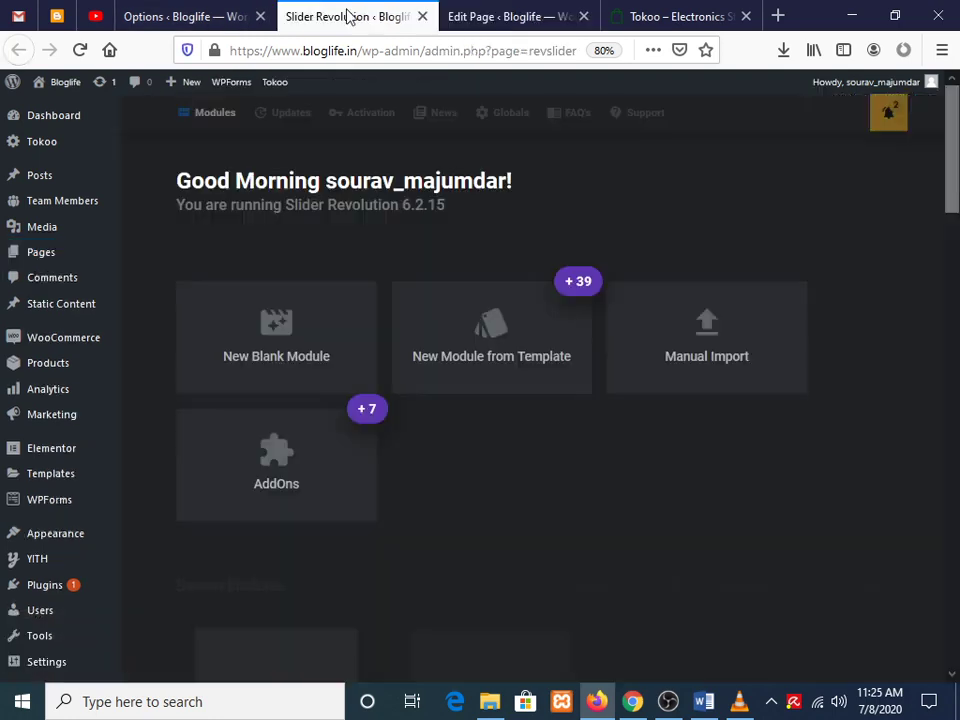
{"action": "scroll", "coordinate": [450, 456], "scroll_direction": "down", "scroll_amount": 5}
{"action": "scroll", "coordinate": [465, 489], "scroll_direction": "up", "scroll_amount": 3}
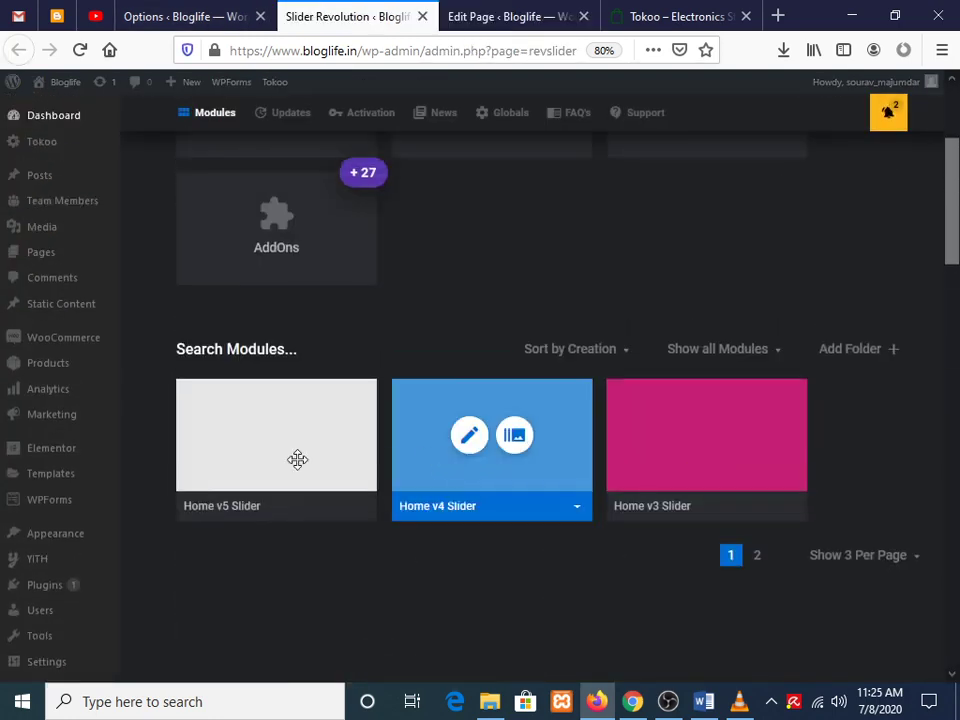
{"action": "left_click", "coordinate": [757, 558]}
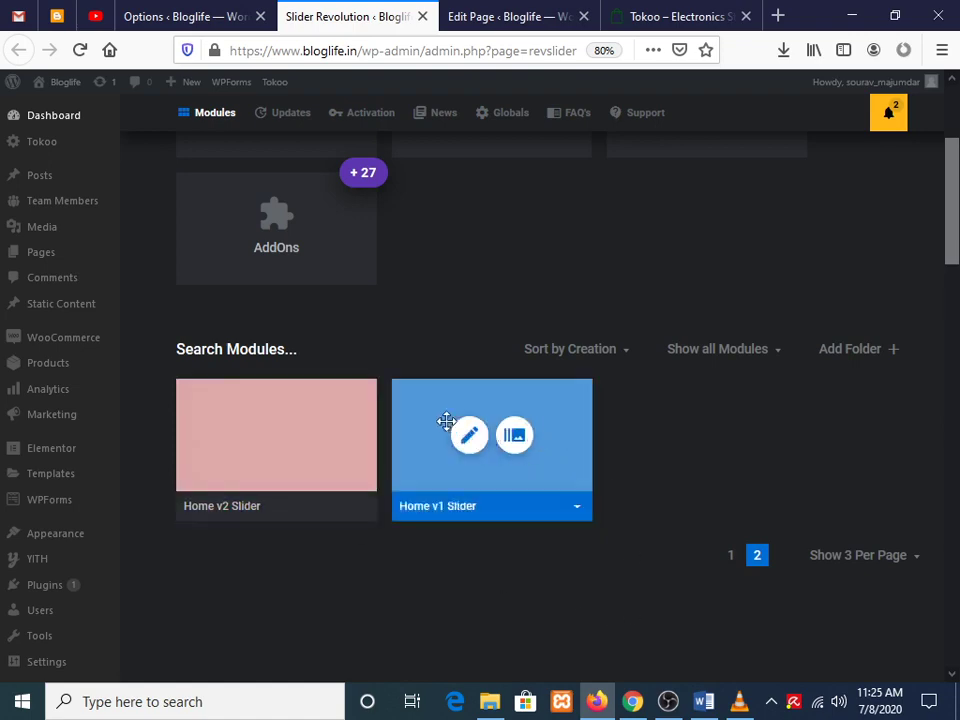
{"action": "left_click", "coordinate": [852, 12]}
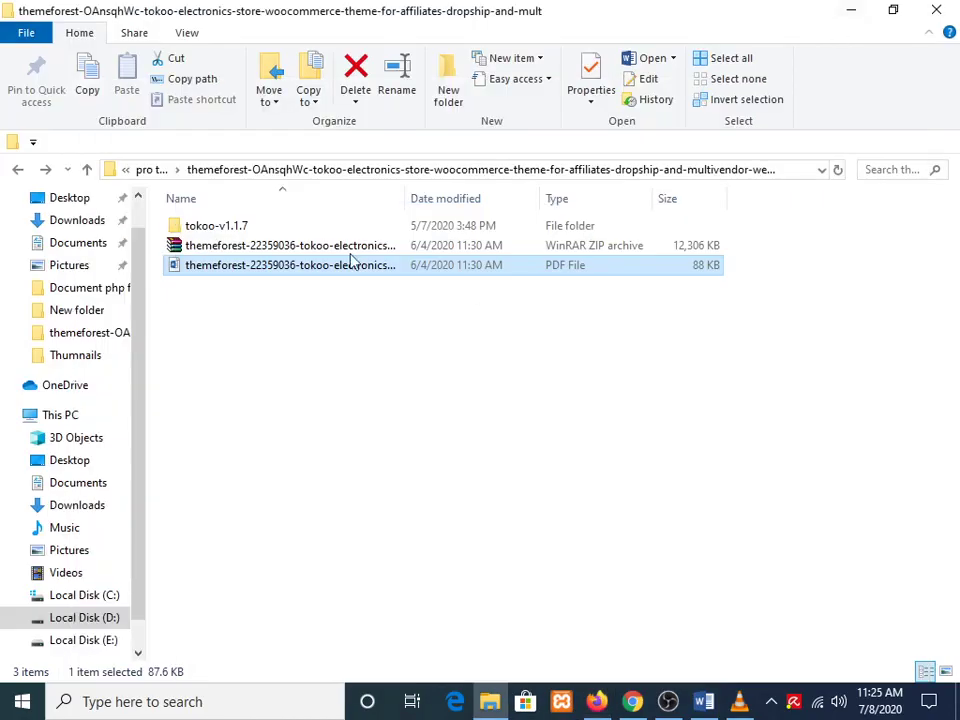
{"action": "left_click", "coordinate": [18, 169]}
{"action": "left_click", "coordinate": [18, 169]}
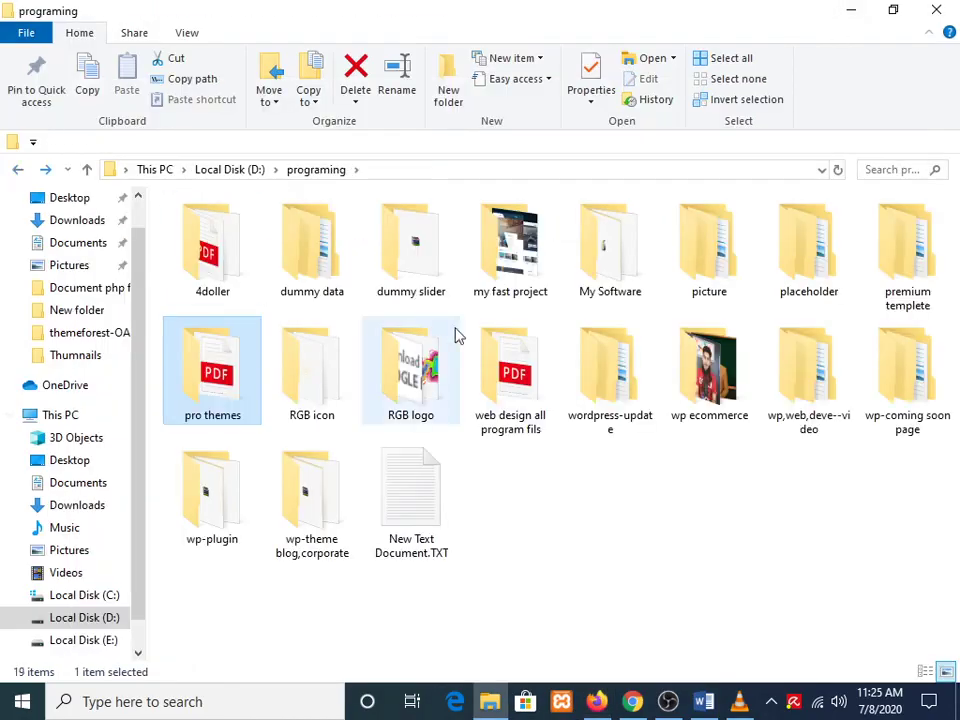
{"action": "double_click", "coordinate": [420, 252]}
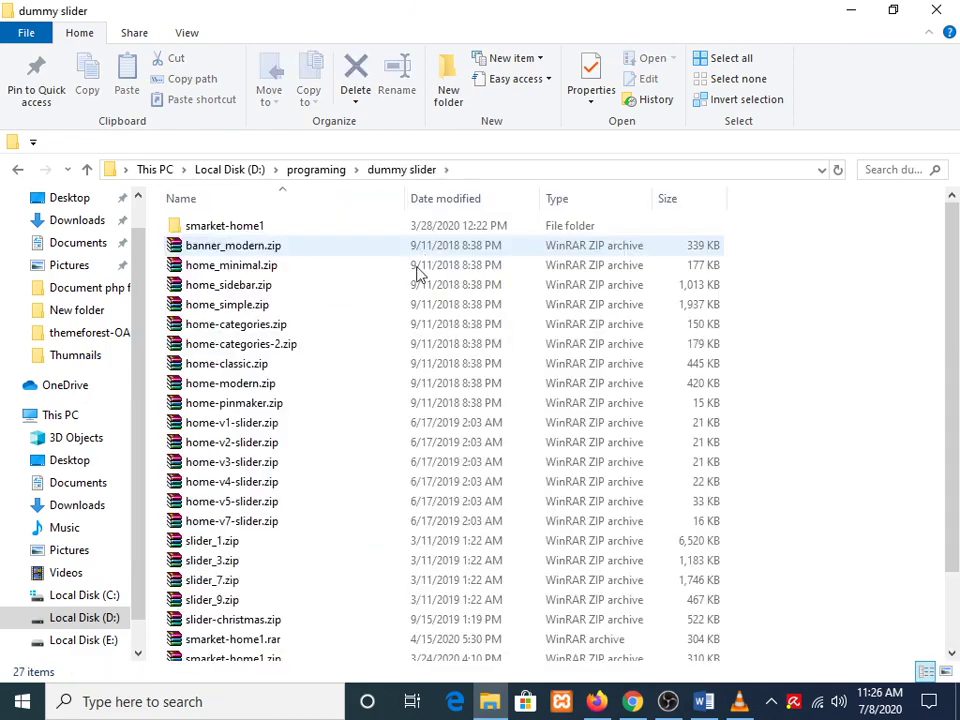
{"action": "scroll", "coordinate": [420, 272], "scroll_direction": "down", "scroll_amount": 2}
{"action": "left_click", "coordinate": [261, 555]}
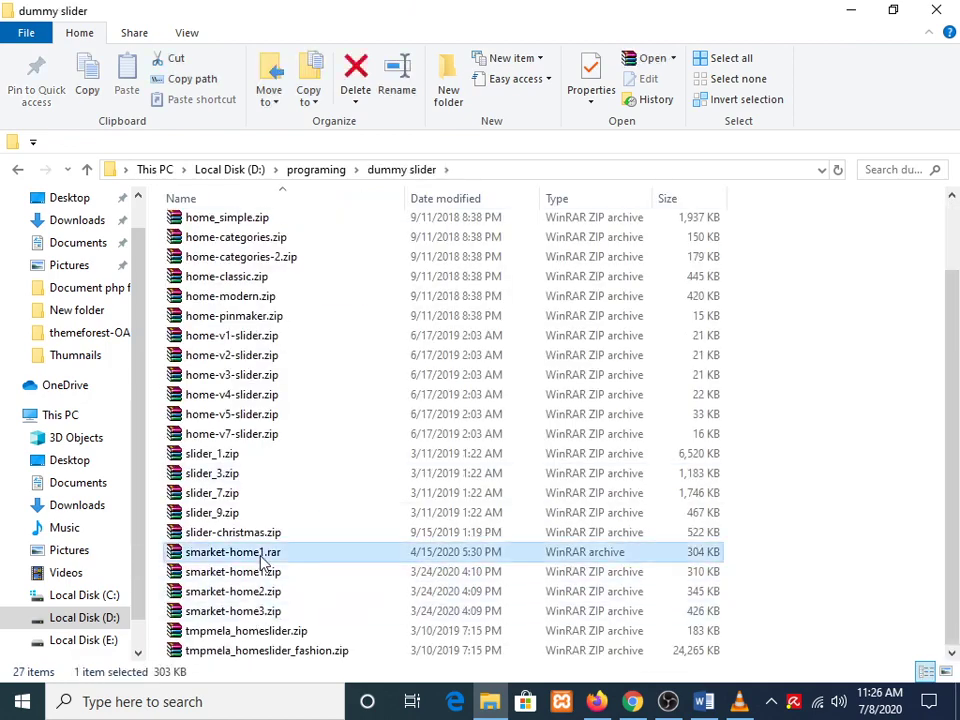
{"action": "left_click", "coordinate": [256, 577]}
{"action": "left_click_drag", "start_coordinate": [183, 580], "coordinate": [497, 388]}
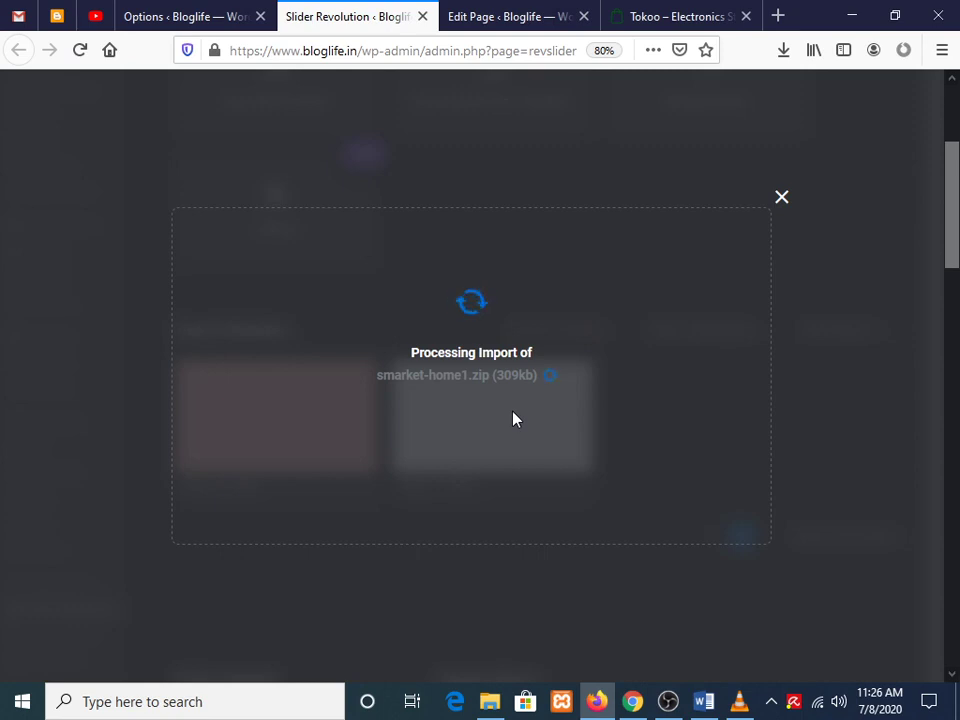
Return to the Home v3 page editor and try to open the page with Elementor.
{"action": "left_click", "coordinate": [495, 12]}
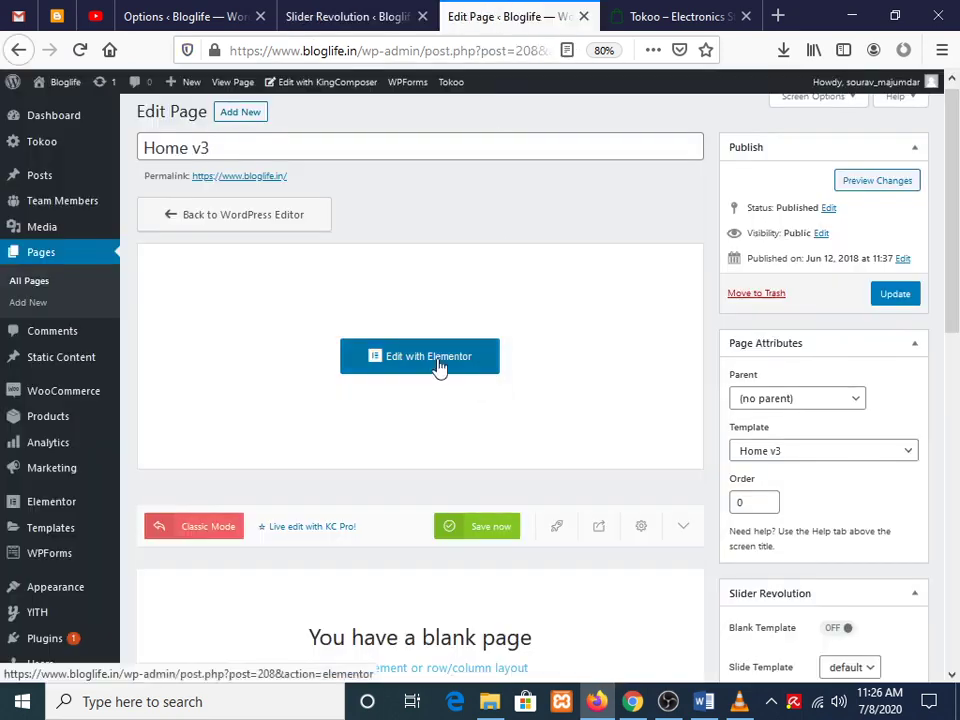
{"action": "scroll", "coordinate": [439, 354], "scroll_direction": "down", "scroll_amount": 4}
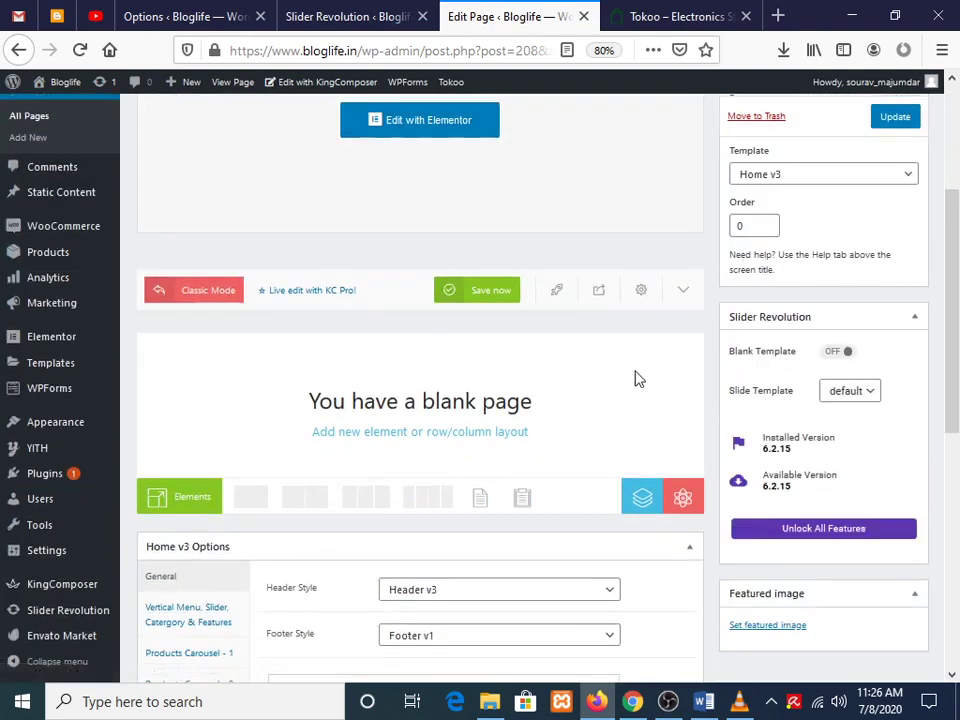
{"action": "scroll", "coordinate": [631, 378], "scroll_direction": "down", "scroll_amount": 6}
{"action": "scroll", "coordinate": [492, 381], "scroll_direction": "up", "scroll_amount": 10}
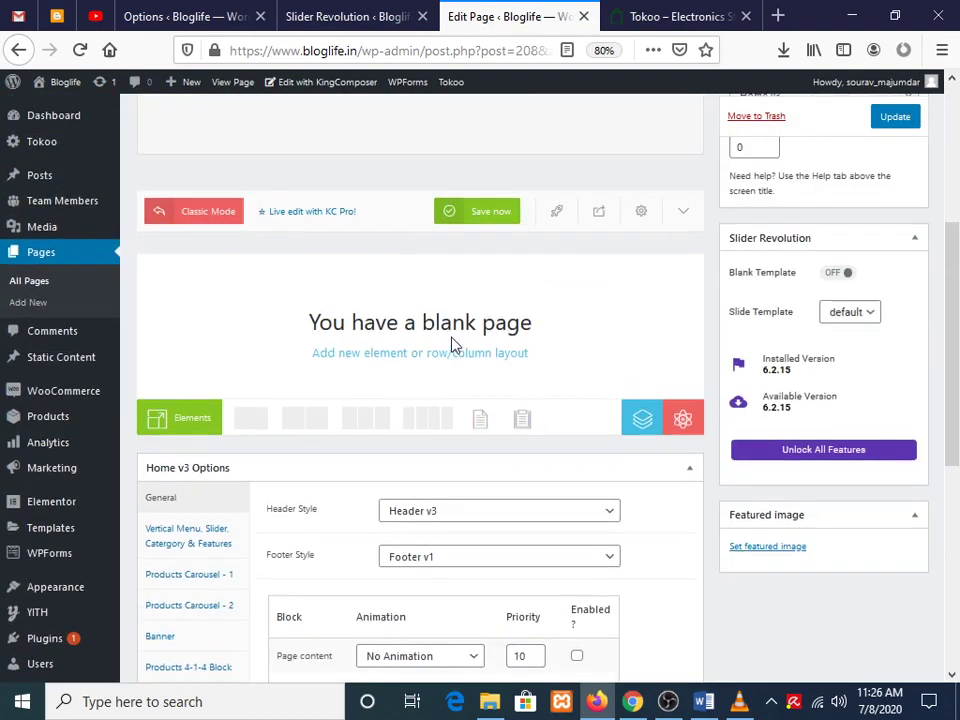
{"action": "left_click", "coordinate": [441, 367]}
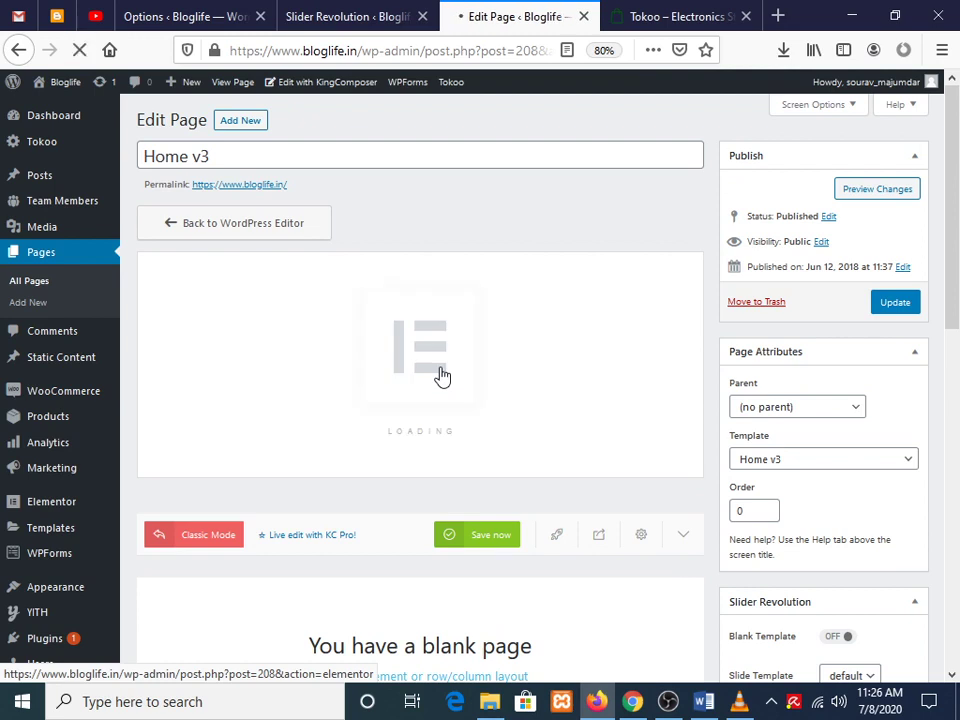
Inspect the options of the imported Smarket Home1 module in Slider Revolution and highlight its name.
{"action": "left_click", "coordinate": [343, 14]}
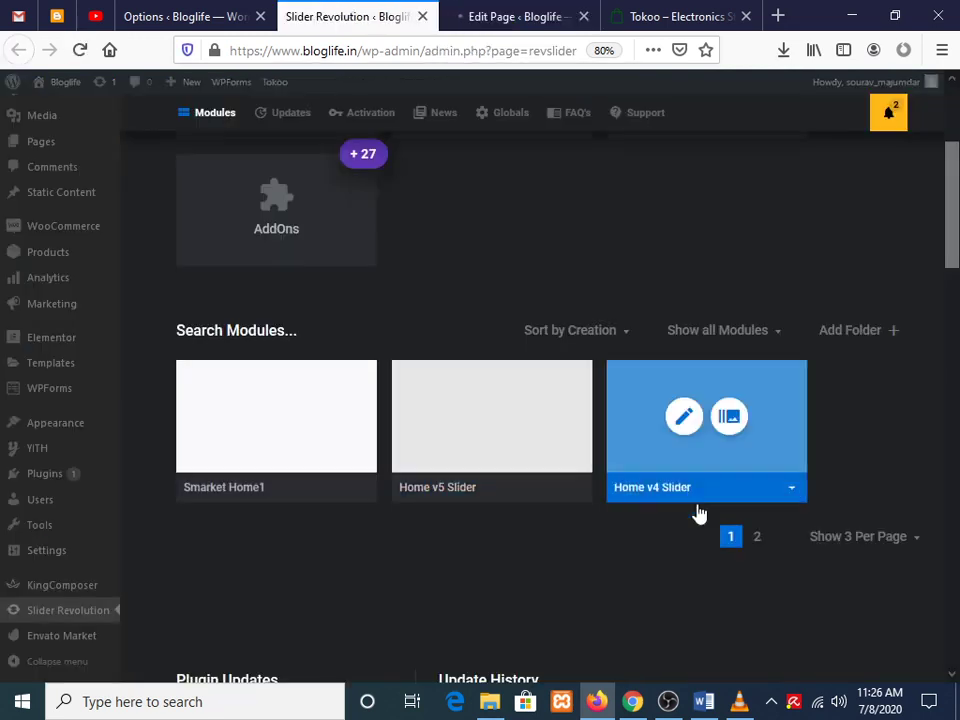
{"action": "mouse_move", "coordinate": [251, 414]}
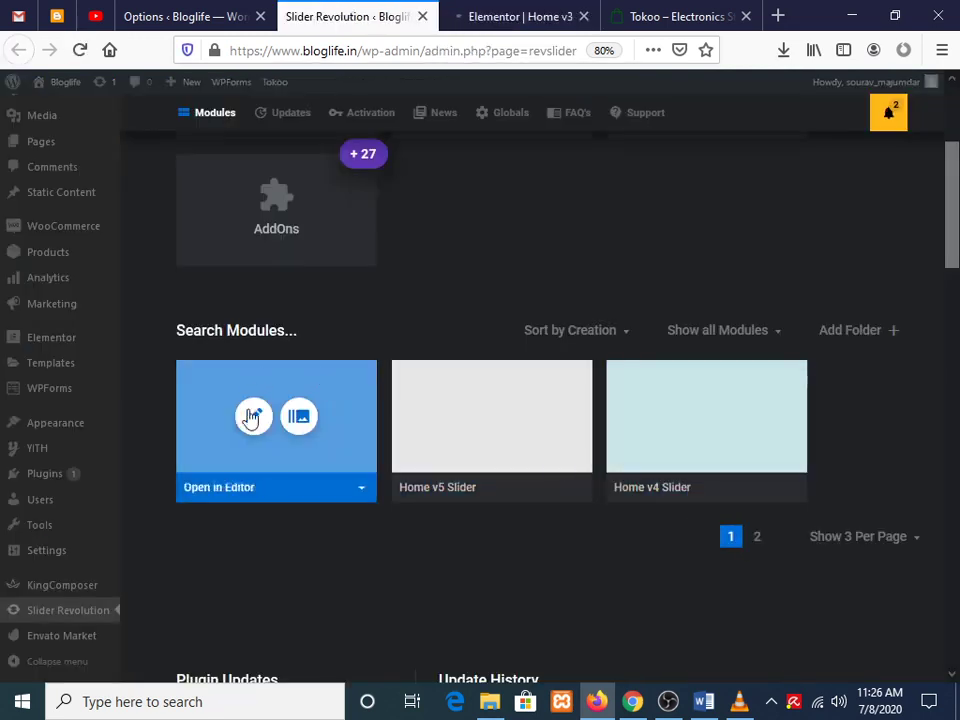
{"action": "left_click", "coordinate": [361, 487]}
{"action": "scroll", "coordinate": [358, 441], "scroll_direction": "down", "scroll_amount": 2}
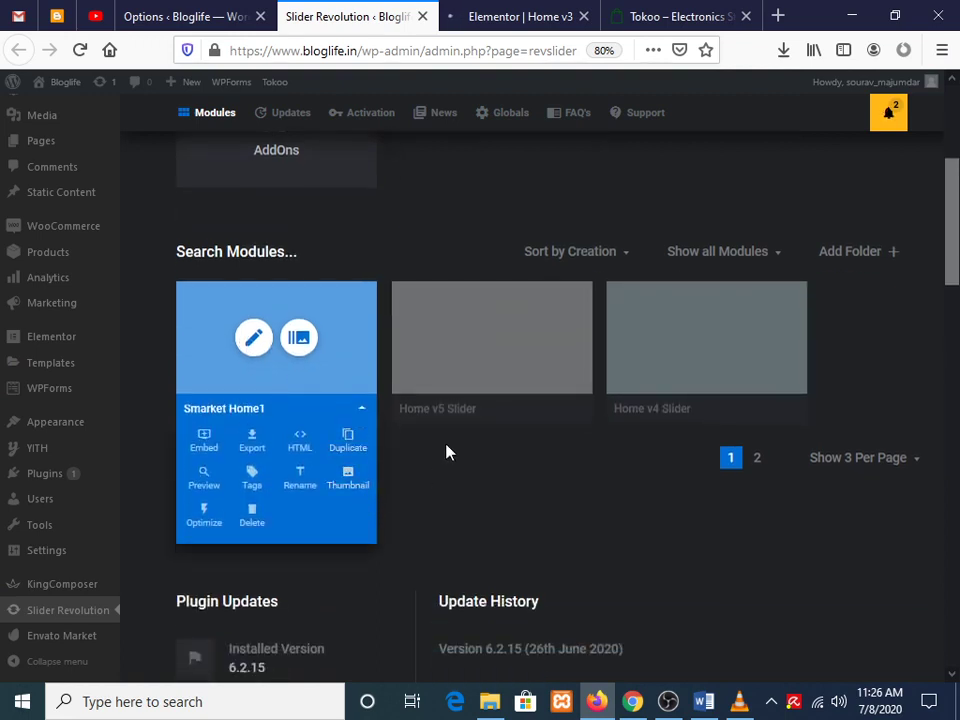
{"action": "left_click", "coordinate": [359, 411]}
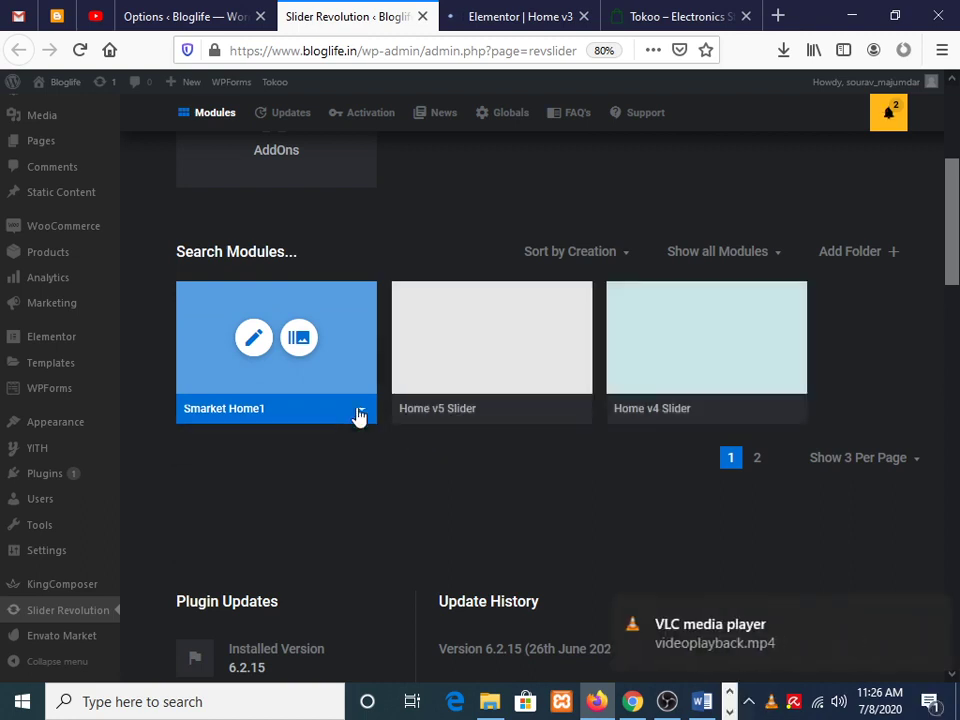
{"action": "left_click", "coordinate": [359, 413]}
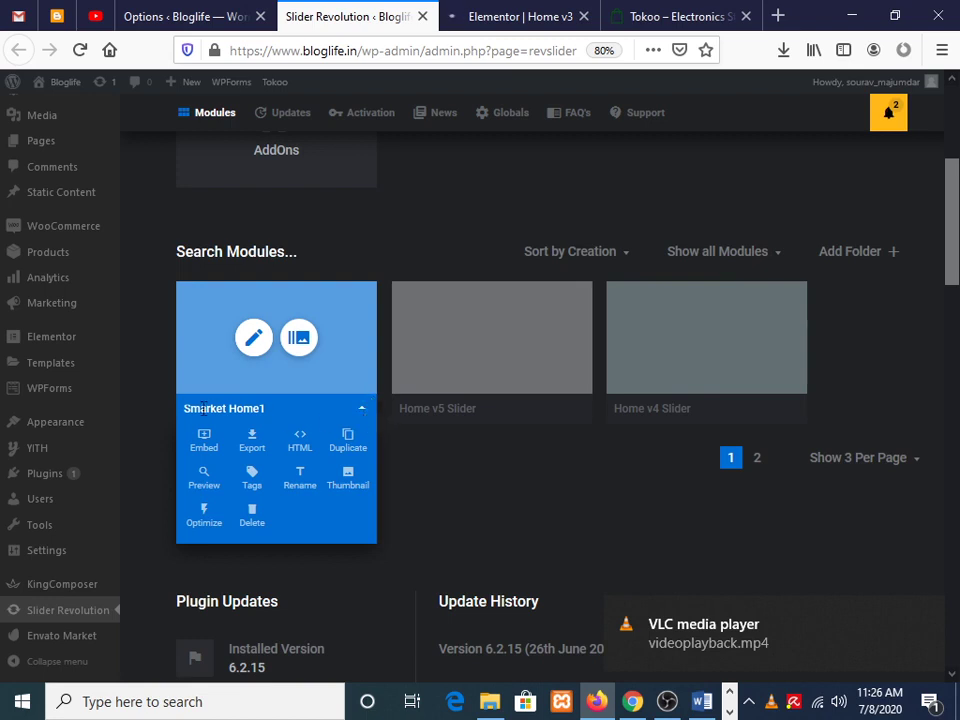
{"action": "left_click_drag", "start_coordinate": [270, 408], "coordinate": [182, 408]}
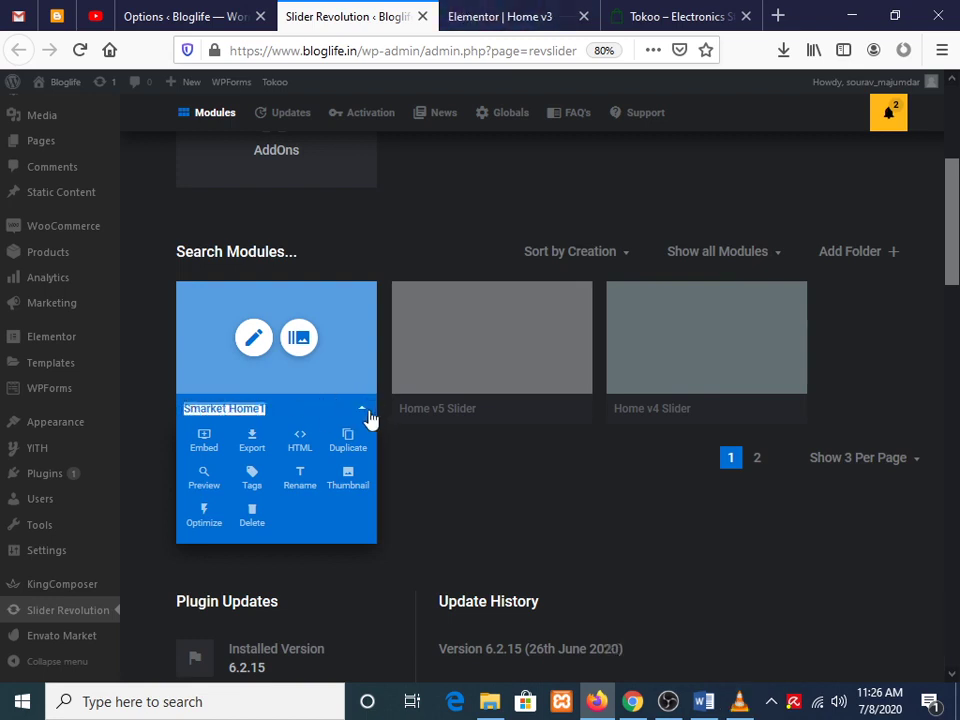
Back out of the Elementor editor for Home v3 and open the list of all pages in a new tab from the theme options page.
{"action": "left_click", "coordinate": [531, 12]}
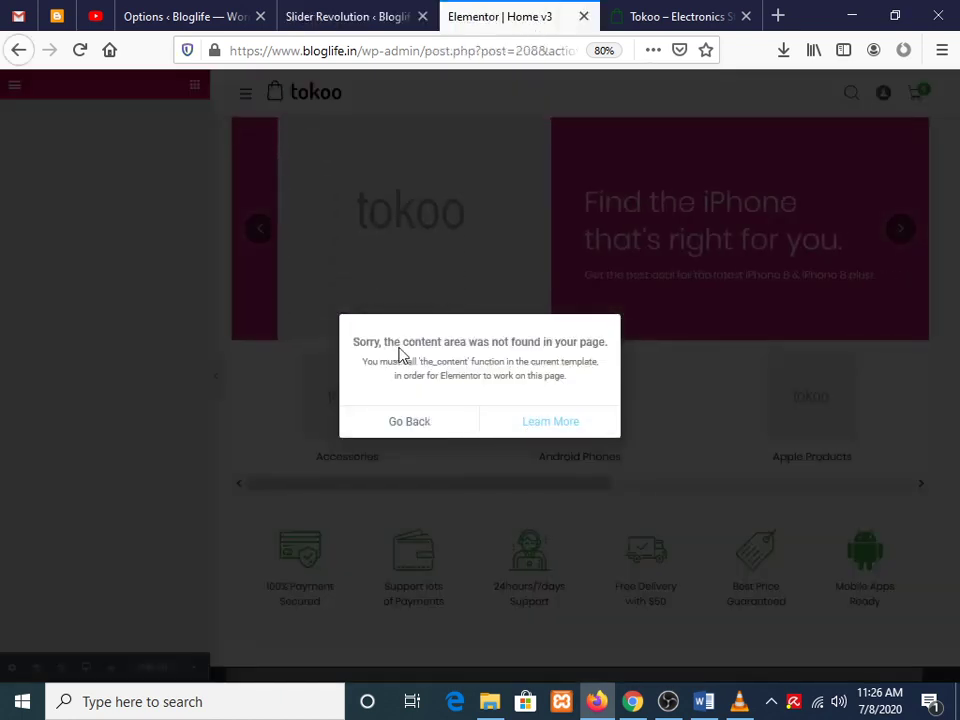
{"action": "left_click", "coordinate": [407, 424]}
{"action": "left_click", "coordinate": [321, 12]}
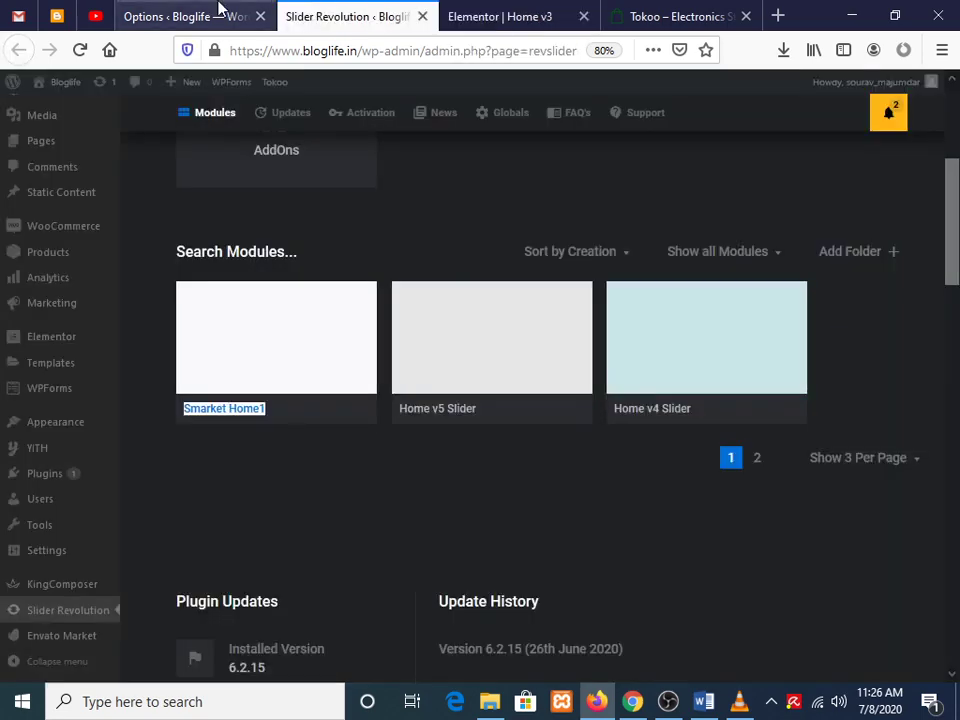
{"action": "left_click", "coordinate": [221, 12]}
{"action": "scroll", "coordinate": [90, 324], "scroll_direction": "up", "scroll_amount": 5}
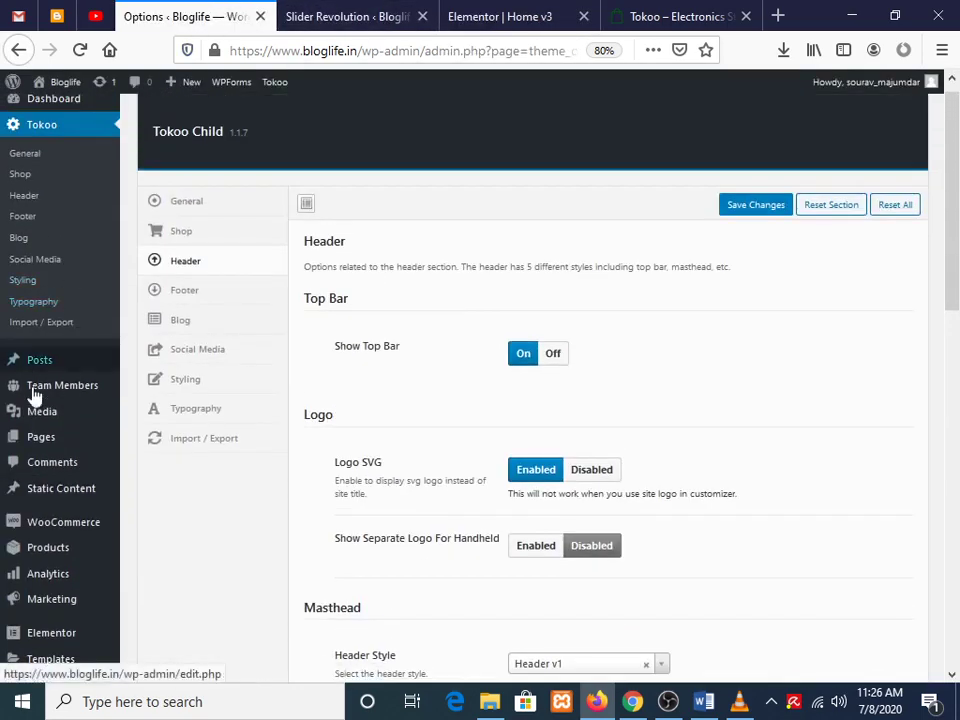
{"action": "mouse_move", "coordinate": [34, 443]}
{"action": "right_click", "coordinate": [150, 441]}
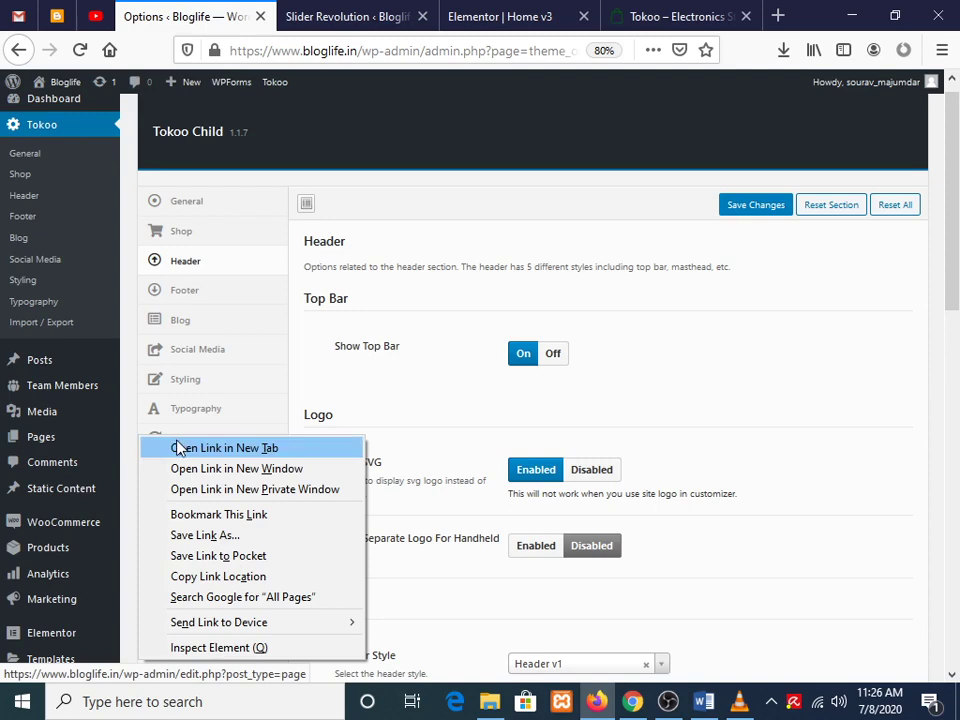
{"action": "left_click", "coordinate": [178, 446]}
{"action": "left_click", "coordinate": [268, 10]}
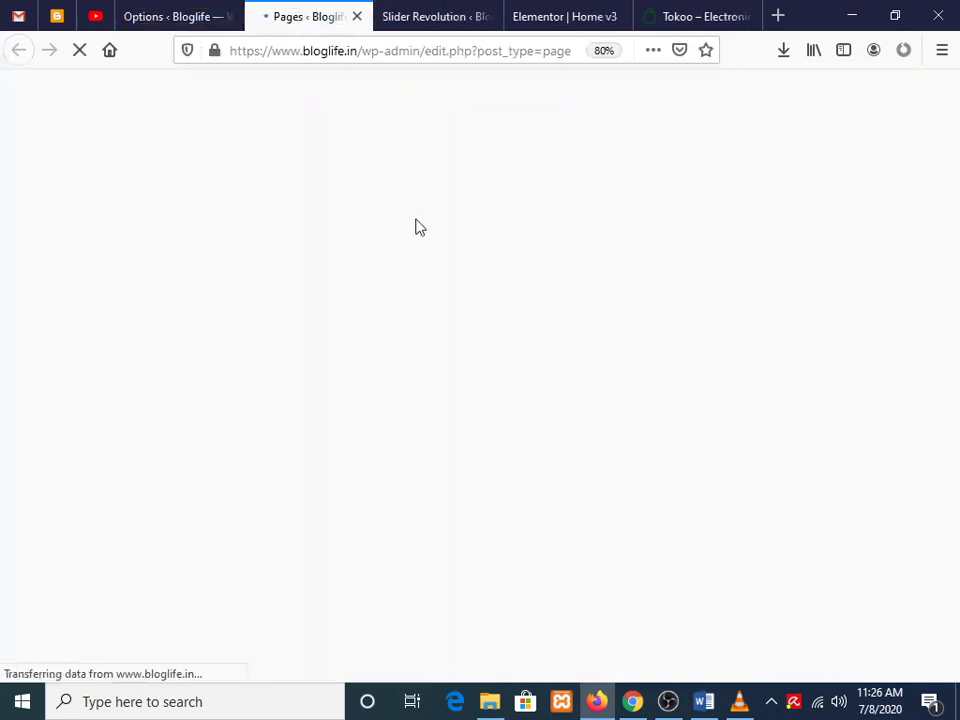
Open the Home v1 elementor page from the pages list for editing with Elementor.
{"action": "scroll", "coordinate": [400, 276], "scroll_direction": "down", "scroll_amount": 3}
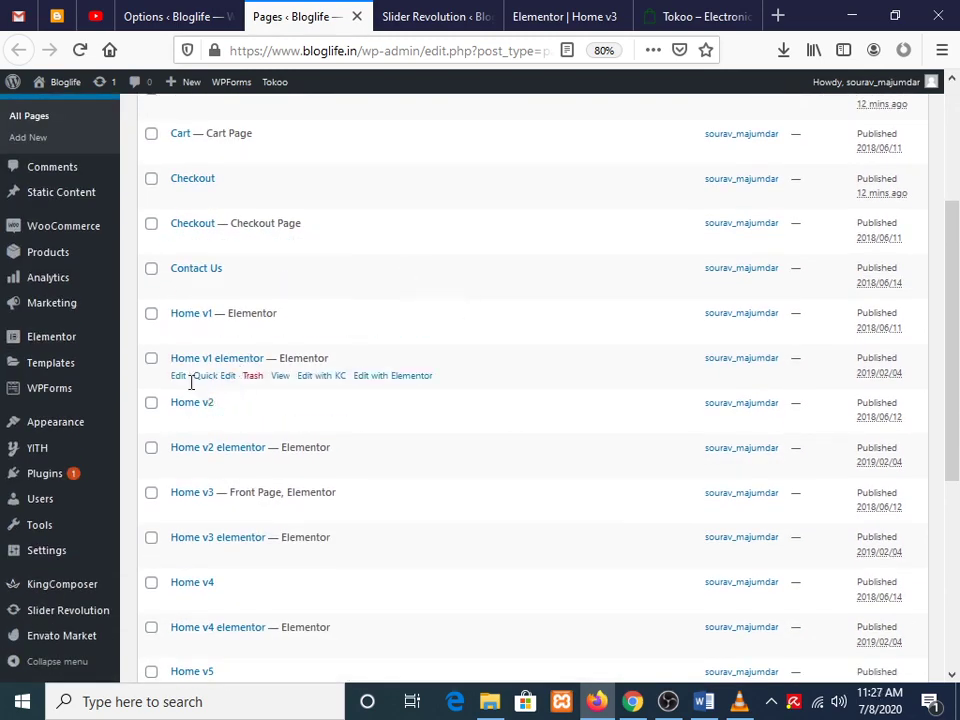
{"action": "right_click", "coordinate": [373, 381]}
{"action": "left_click", "coordinate": [373, 381]}
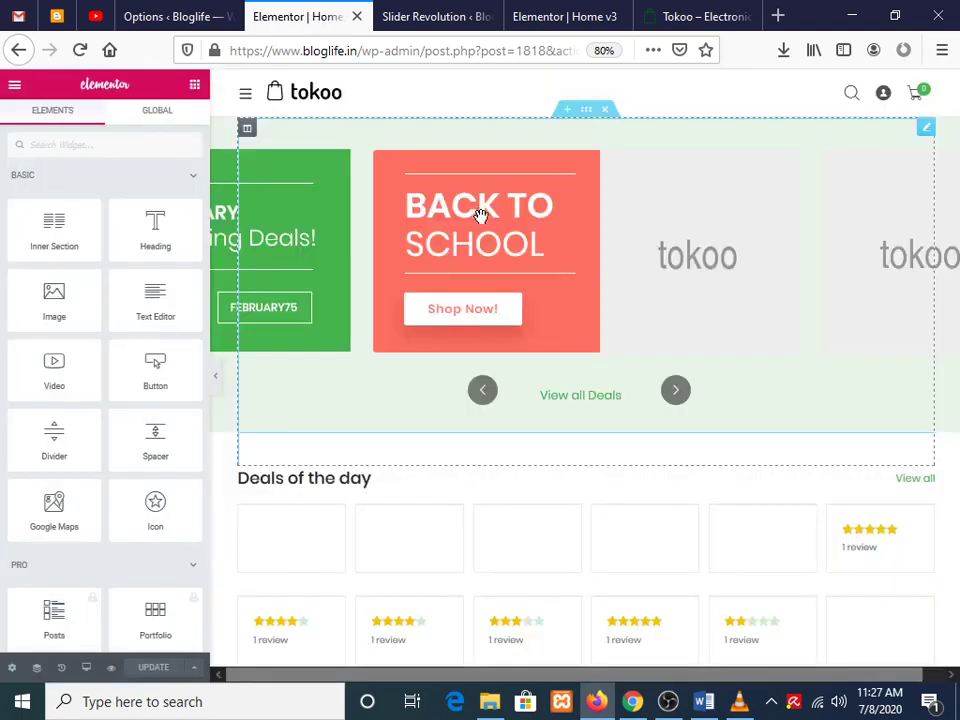
Delete the Home v1 Slider from the page area above Deals of the day.
{"action": "left_click", "coordinate": [480, 215]}
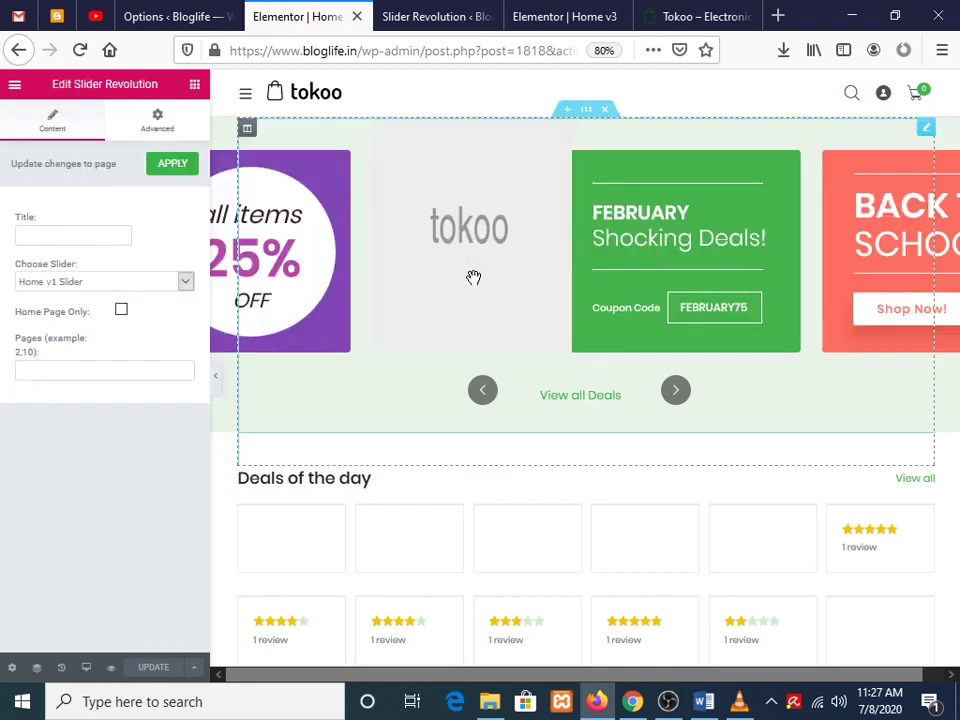
{"action": "key", "text": "Delete"}
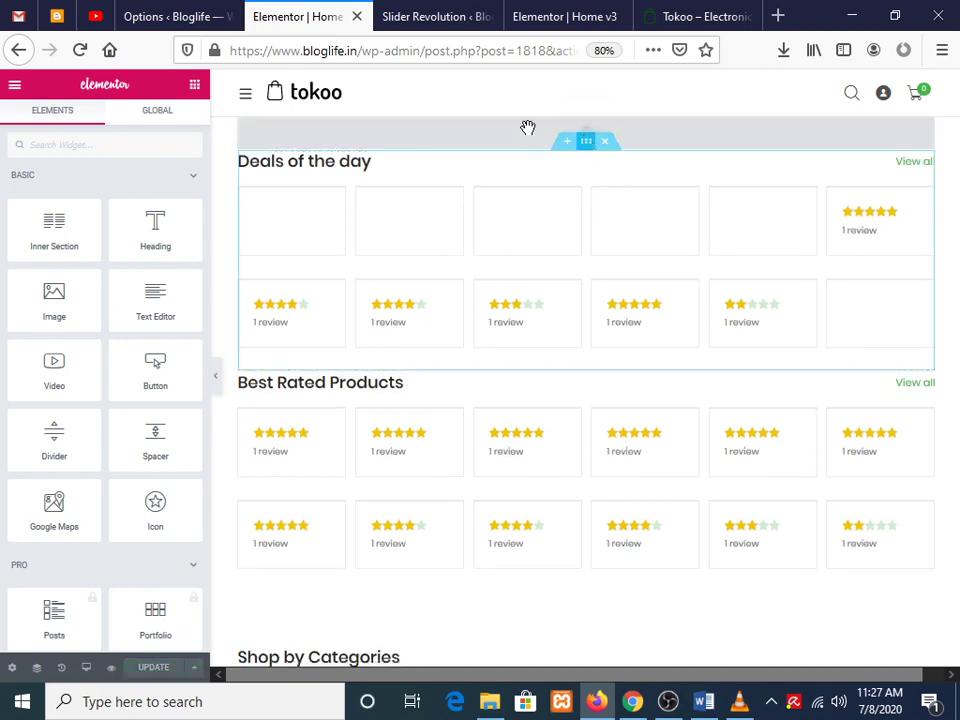
Undo the deletion of the Home v1 Slider above Deals of the day, and delete that slider again.
{"action": "key", "text": "ctrl+z"}
{"action": "left_click", "coordinate": [441, 259]}
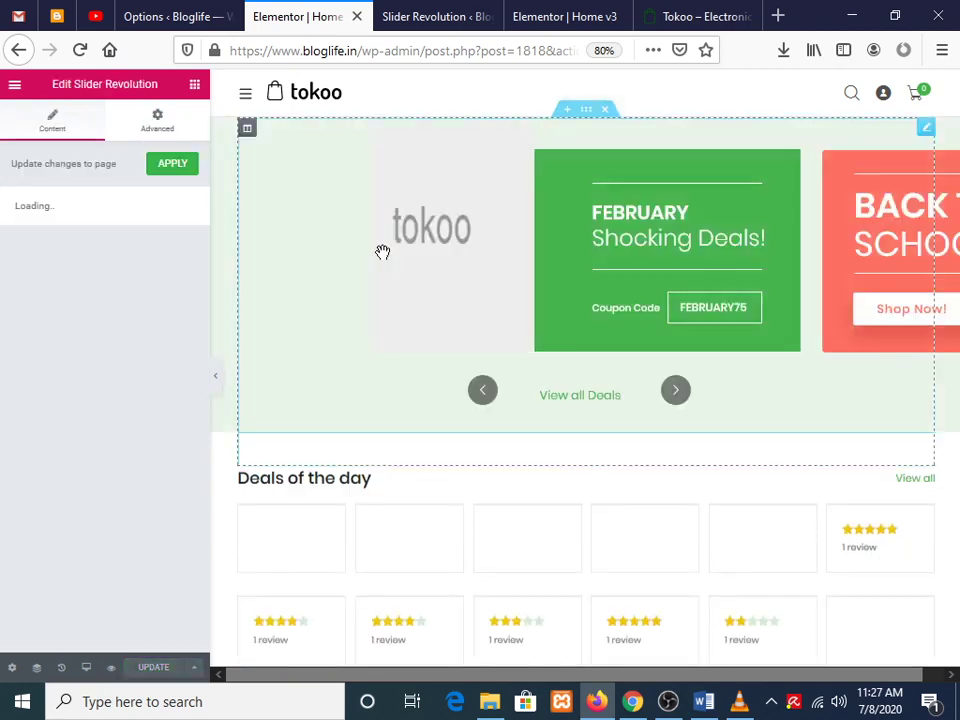
{"action": "right_click", "coordinate": [926, 137]}
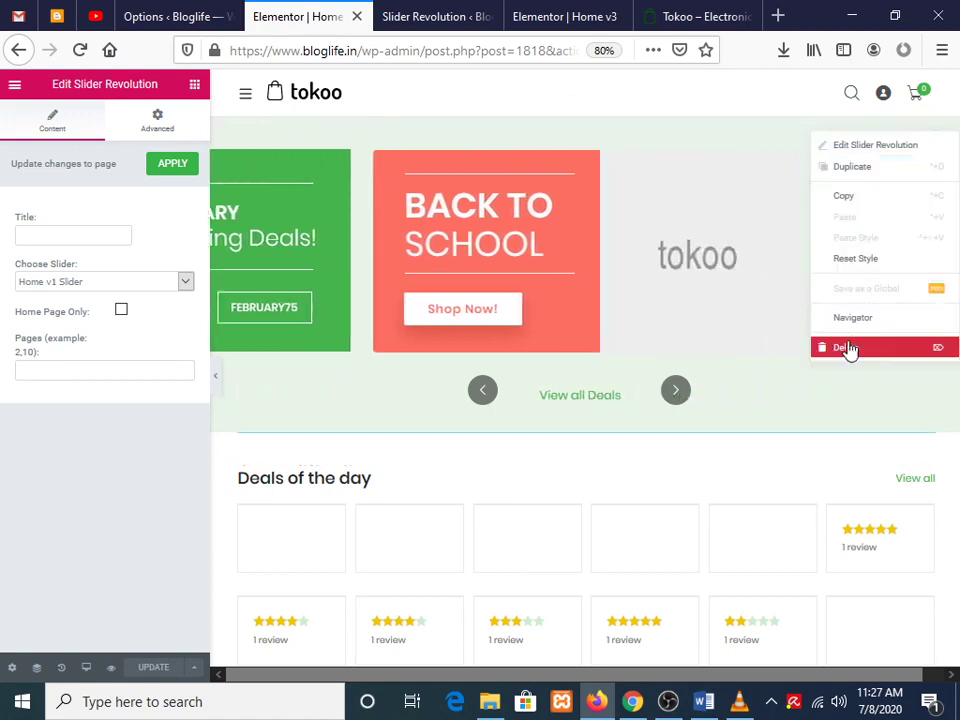
{"action": "left_click", "coordinate": [845, 348]}
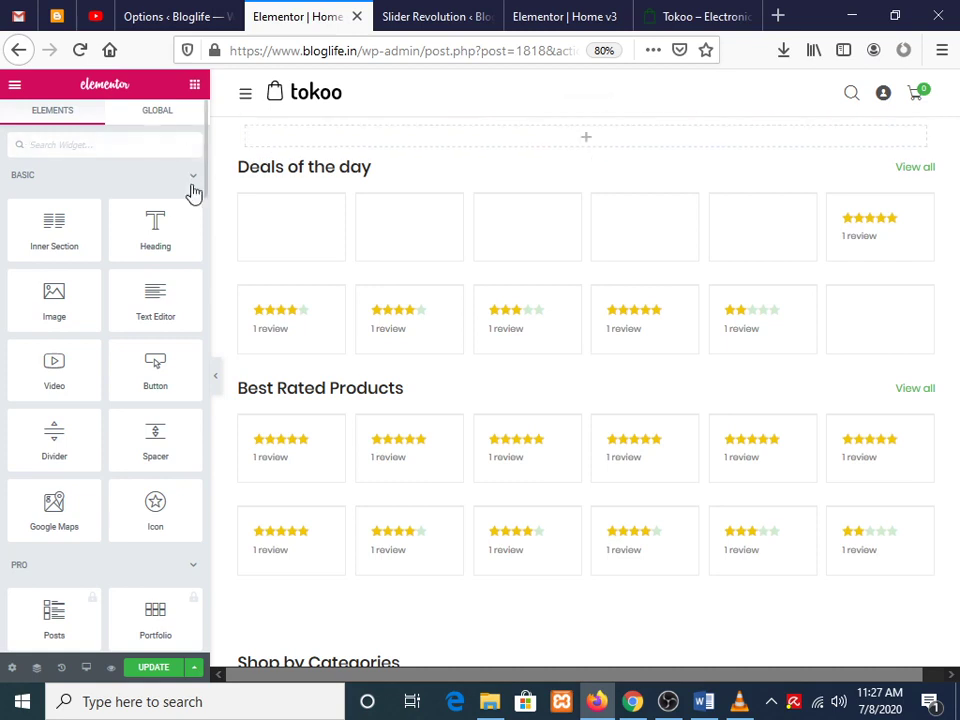
Search the widgets for "slider" and place a Slider Revolution widget in the empty area above Deals of the day.
{"action": "left_click", "coordinate": [144, 143]}
{"action": "type", "text": "sl"}
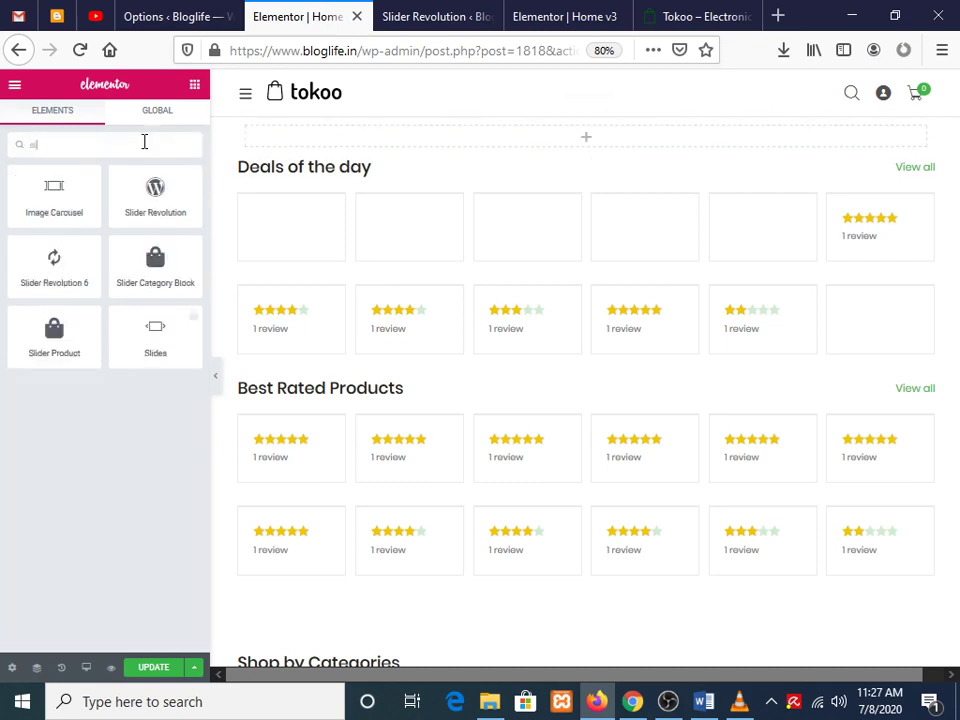
{"action": "type", "text": "ider"}
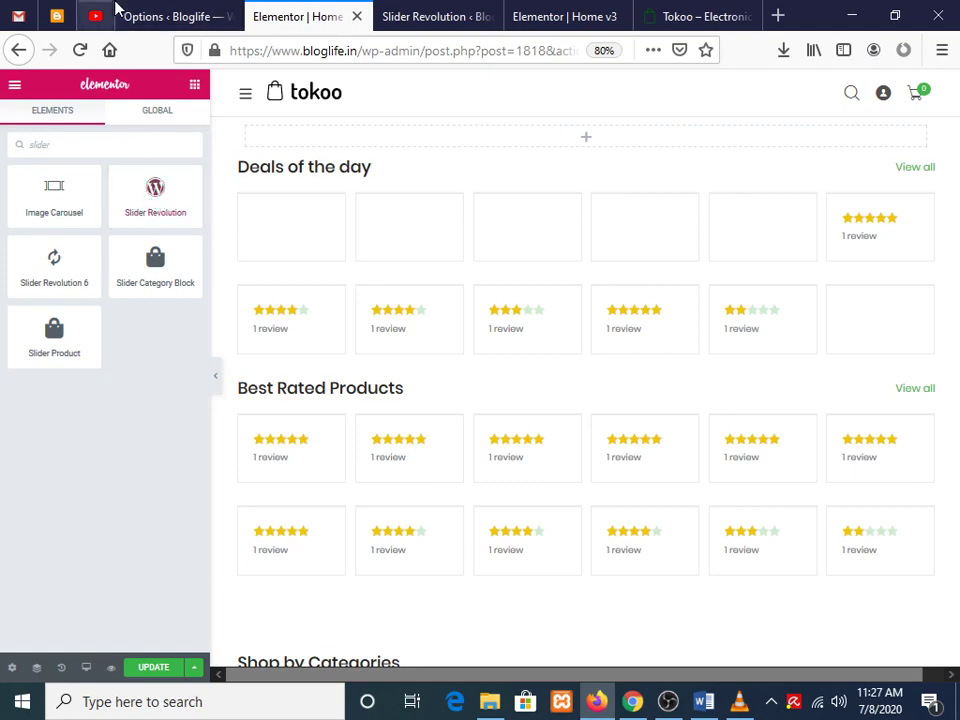
{"action": "left_click", "coordinate": [214, 12]}
{"action": "left_click", "coordinate": [439, 12]}
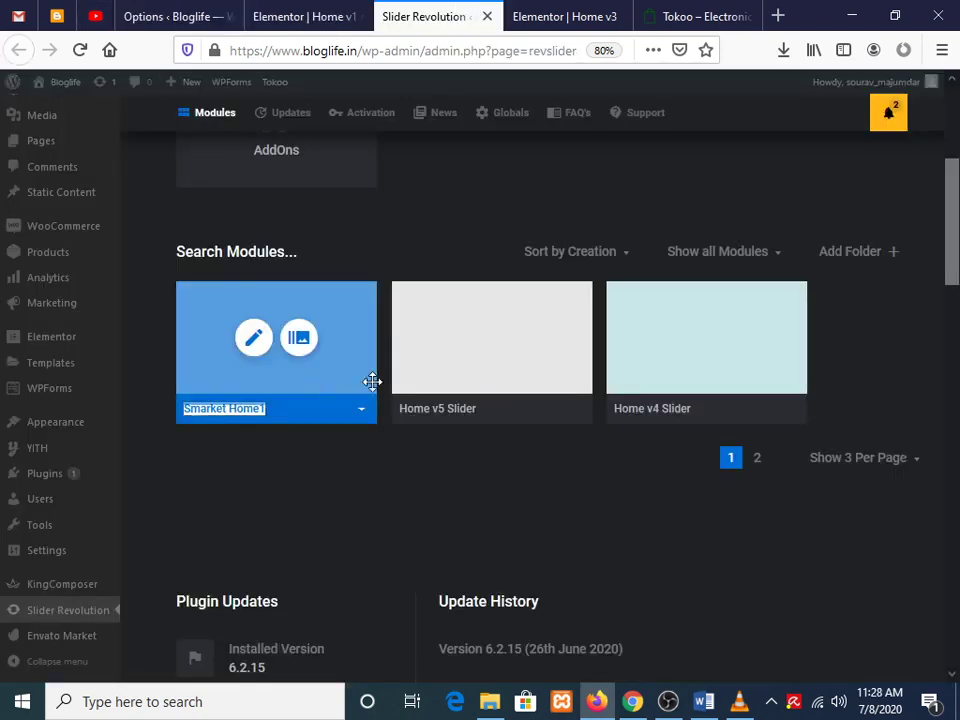
{"action": "left_click", "coordinate": [175, 16]}
{"action": "left_click", "coordinate": [270, 12]}
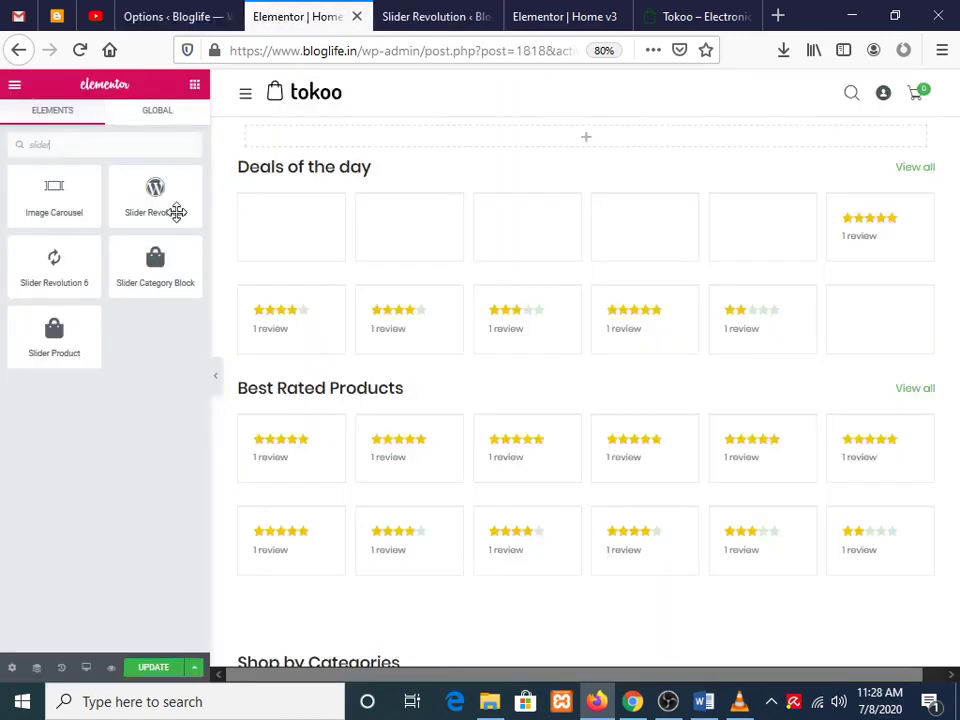
{"action": "left_click_drag", "start_coordinate": [150, 197], "coordinate": [601, 155]}
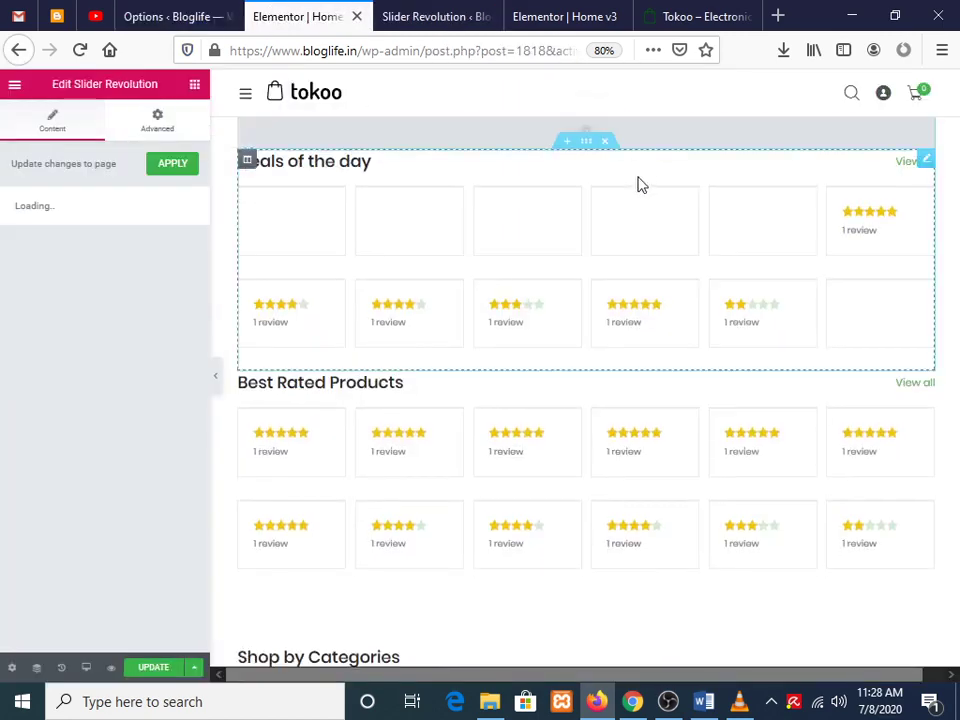
Choose Smarket Home1 as the slider for the new Slider Revolution widget and update the page.
{"action": "left_click", "coordinate": [184, 282]}
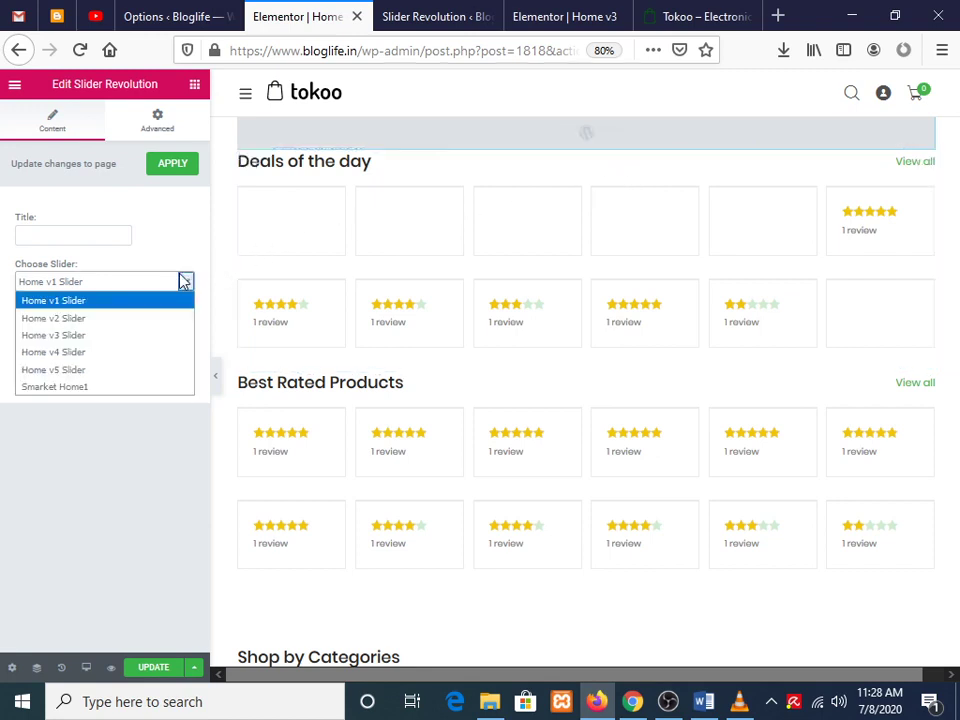
{"action": "left_click", "coordinate": [70, 390]}
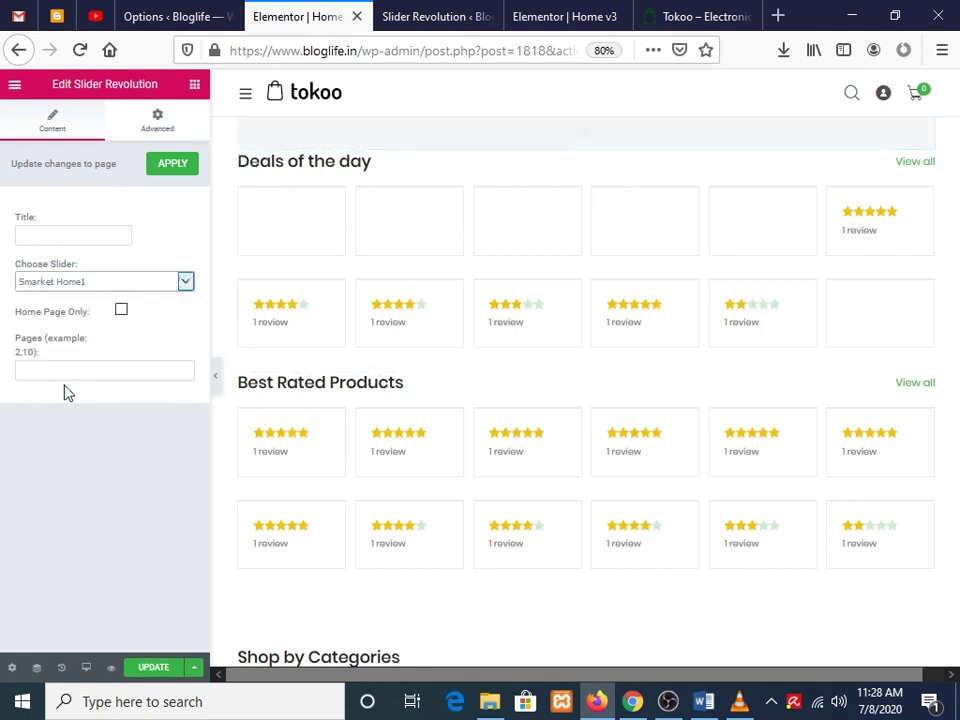
{"action": "left_click", "coordinate": [474, 10]}
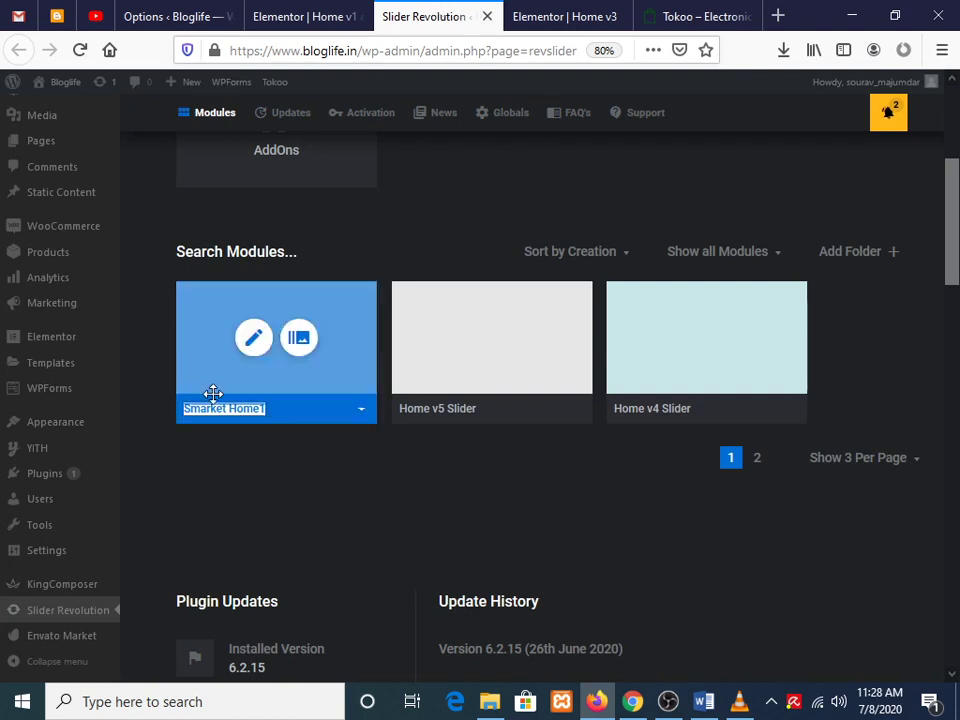
{"action": "left_click", "coordinate": [168, 16]}
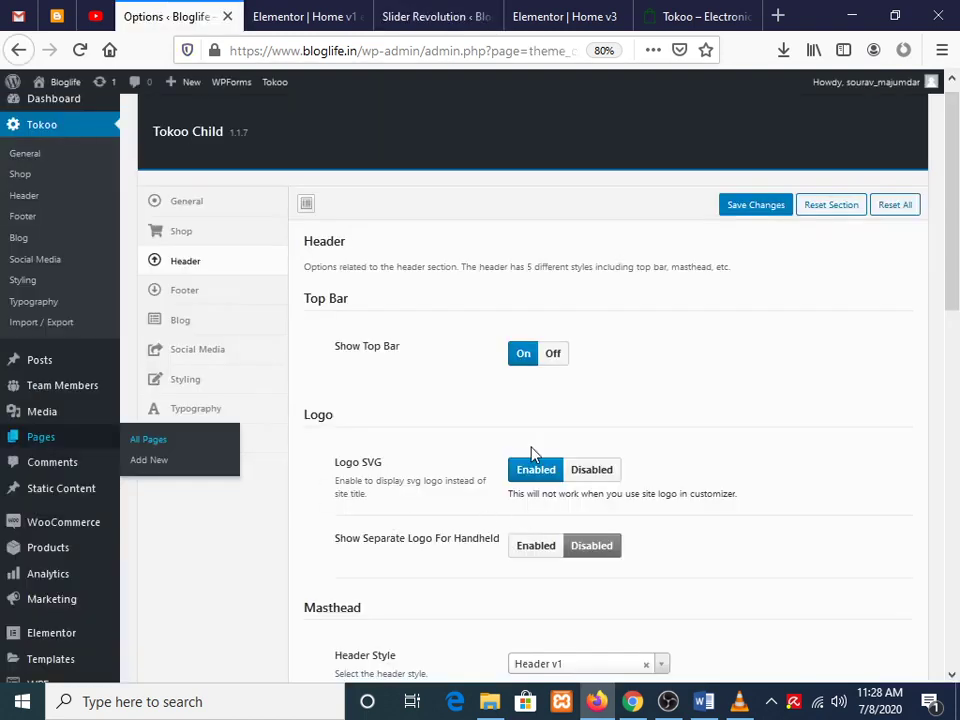
{"action": "left_click", "coordinate": [304, 16]}
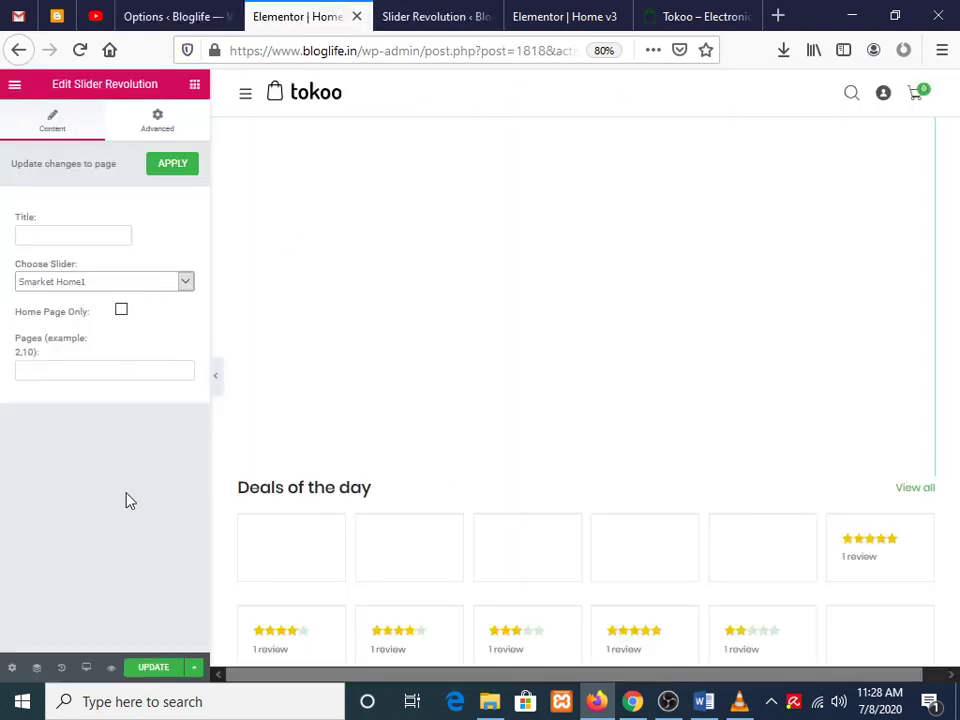
{"action": "left_click", "coordinate": [150, 667]}
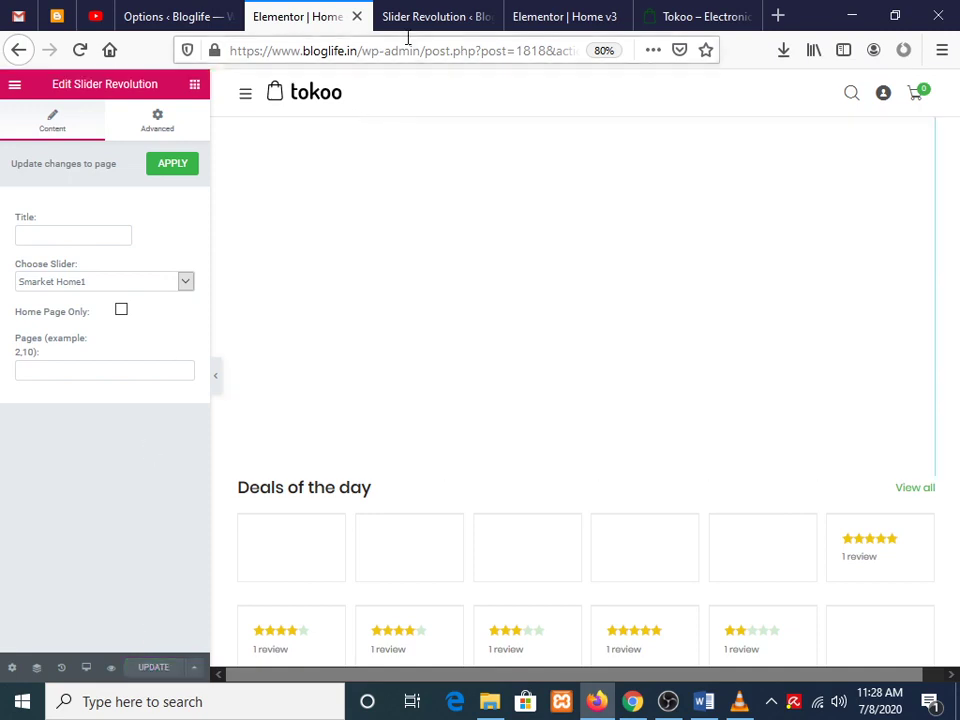
Open the list of all WordPress pages in a new browser tab from the Tokoo theme options page.
{"action": "left_click", "coordinate": [202, 8]}
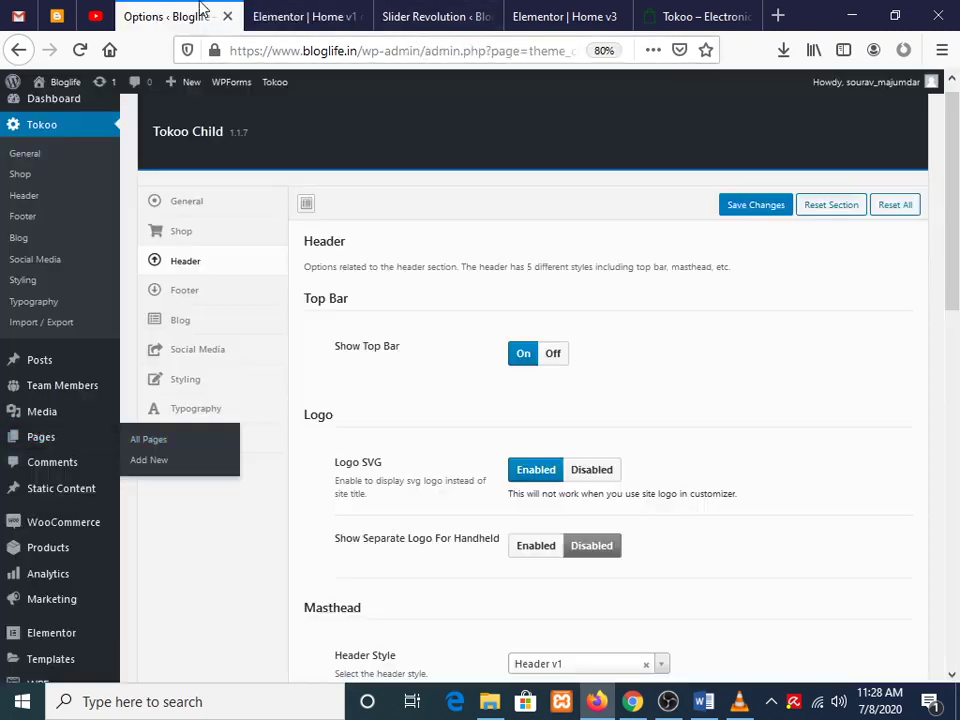
{"action": "right_click", "coordinate": [149, 449]}
{"action": "left_click", "coordinate": [200, 476]}
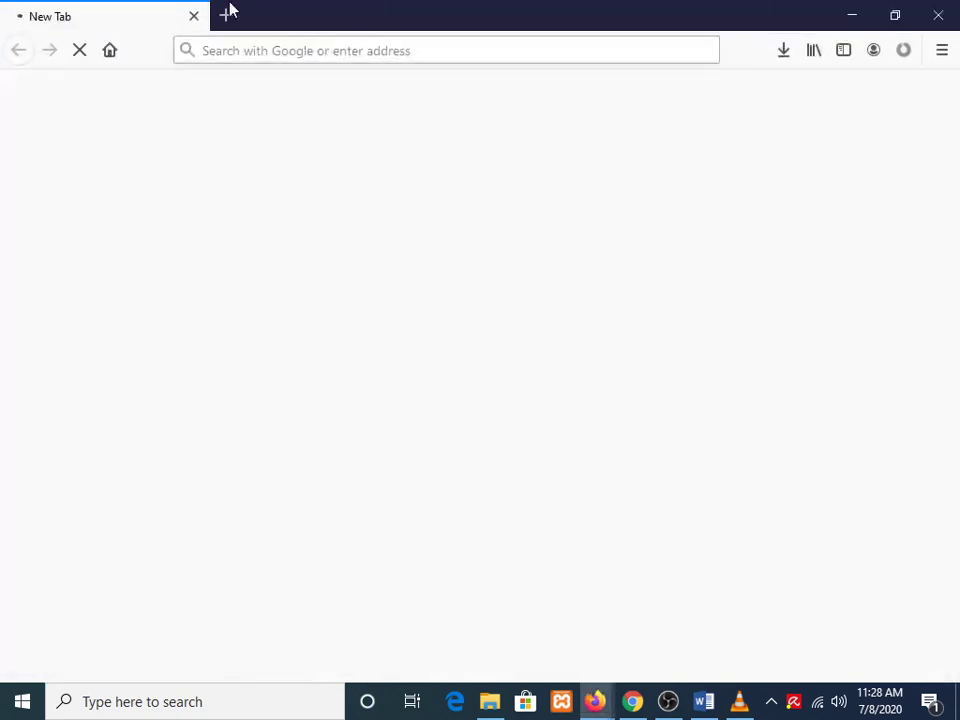
{"action": "left_click", "coordinate": [195, 15]}
{"action": "right_click", "coordinate": [190, 437]}
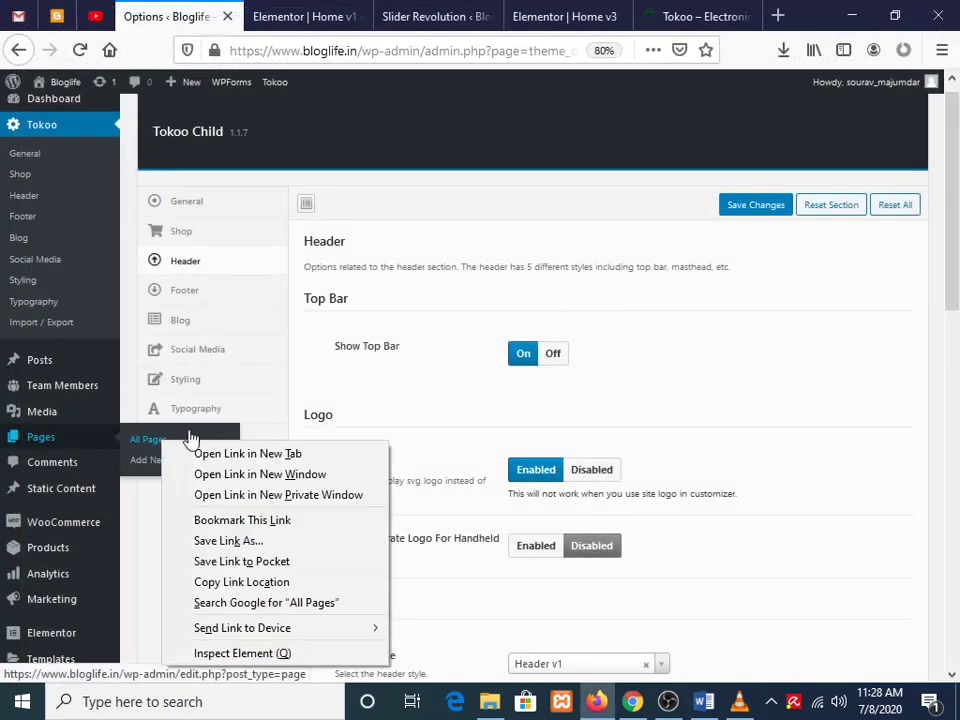
{"action": "left_click", "coordinate": [246, 454]}
{"action": "left_click", "coordinate": [268, 16]}
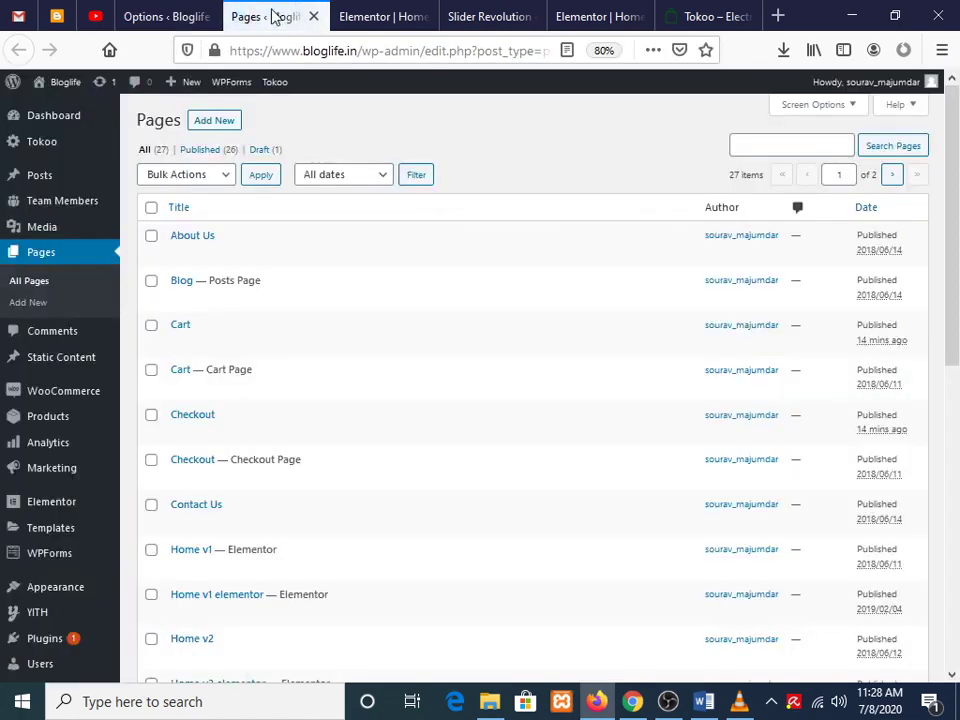
View the live Home v1 elementor page in a new tab and examine its slider, product sections and Categories menu.
{"action": "scroll", "coordinate": [289, 371], "scroll_direction": "down", "scroll_amount": 3}
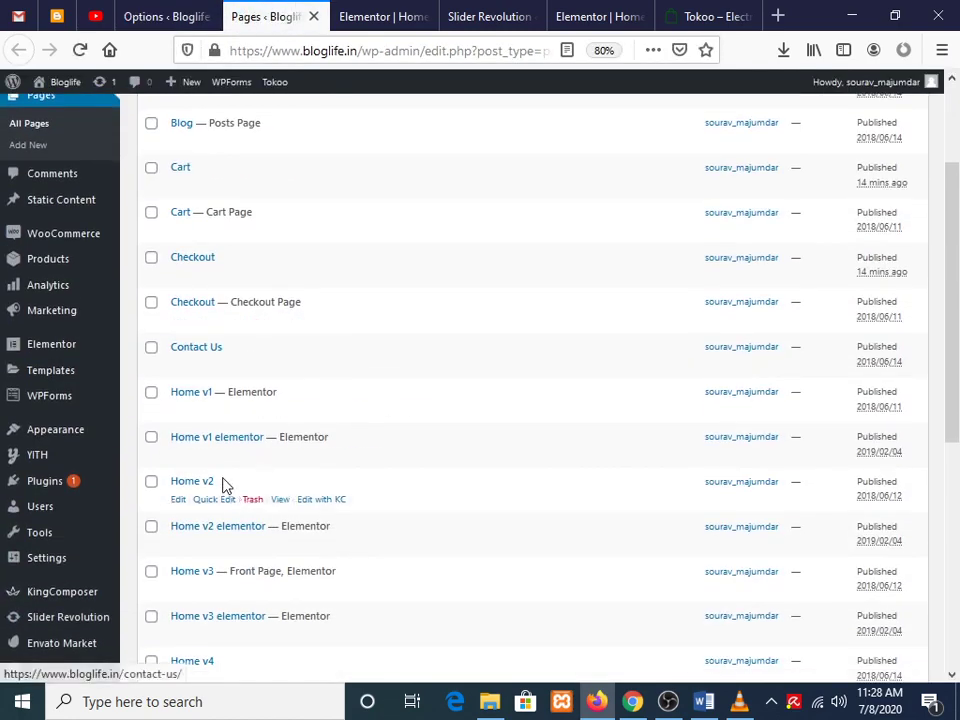
{"action": "right_click", "coordinate": [270, 456]}
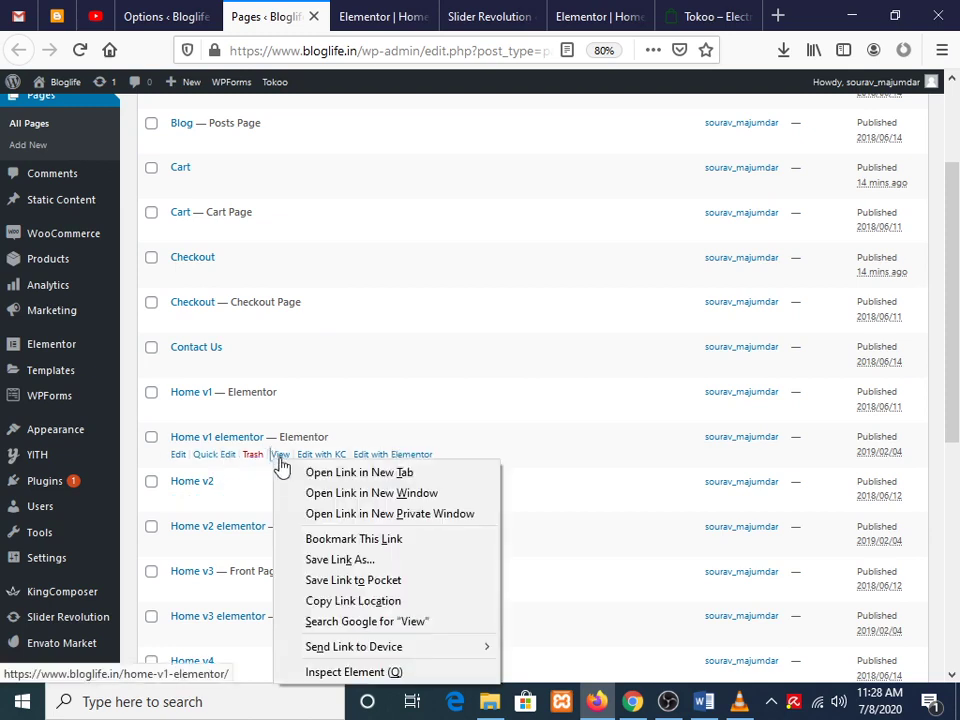
{"action": "left_click", "coordinate": [296, 469]}
{"action": "left_click", "coordinate": [332, 11]}
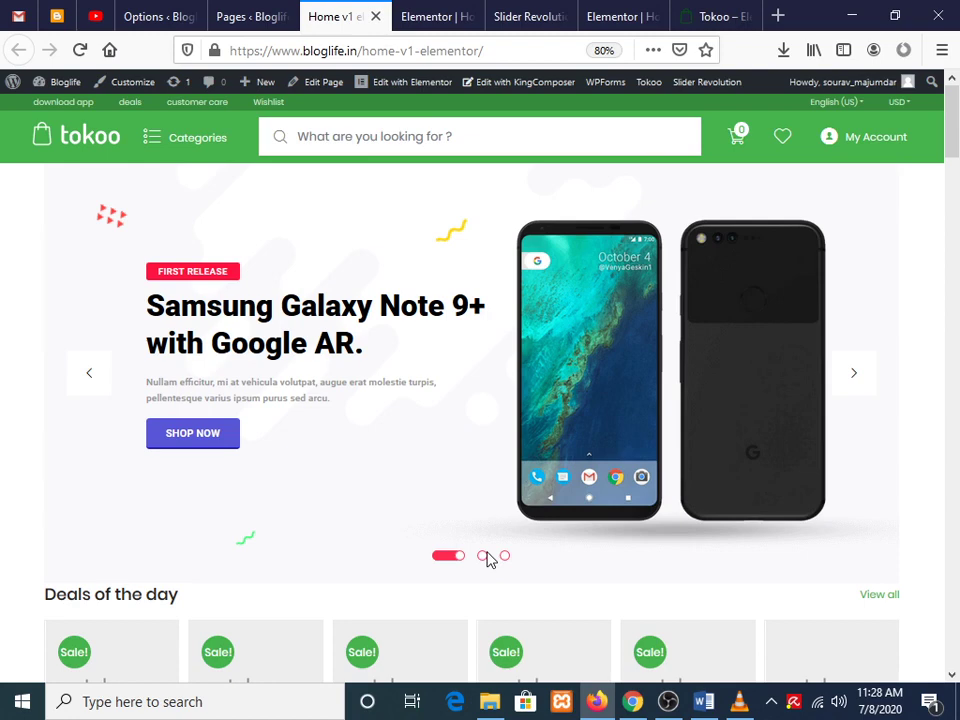
{"action": "scroll", "coordinate": [488, 560], "scroll_direction": "down", "scroll_amount": 10}
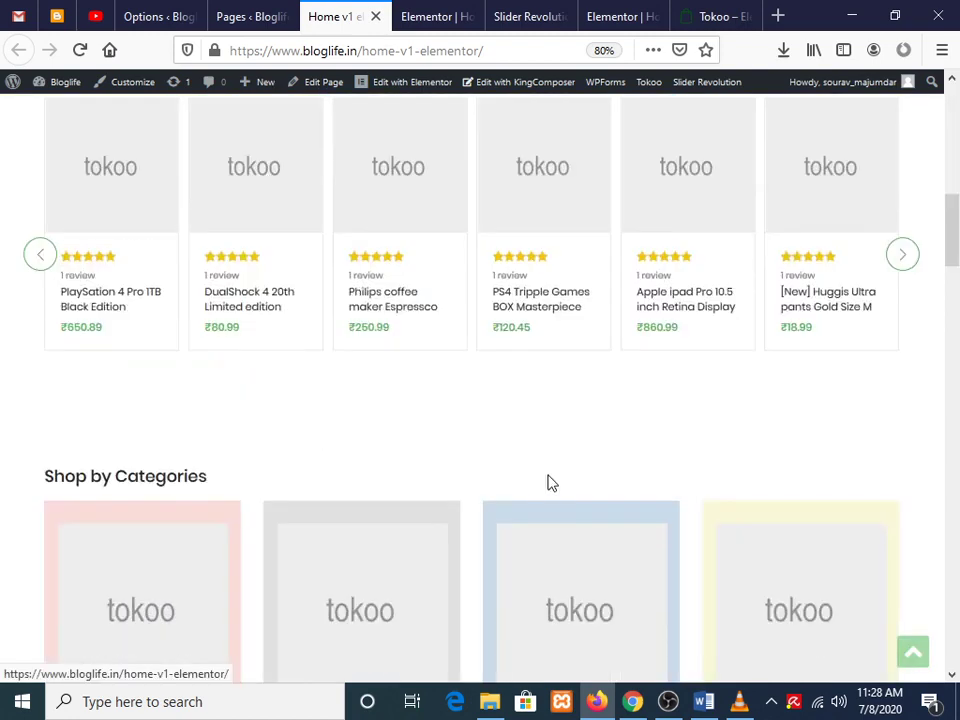
{"action": "scroll", "coordinate": [548, 483], "scroll_direction": "up", "scroll_amount": 10}
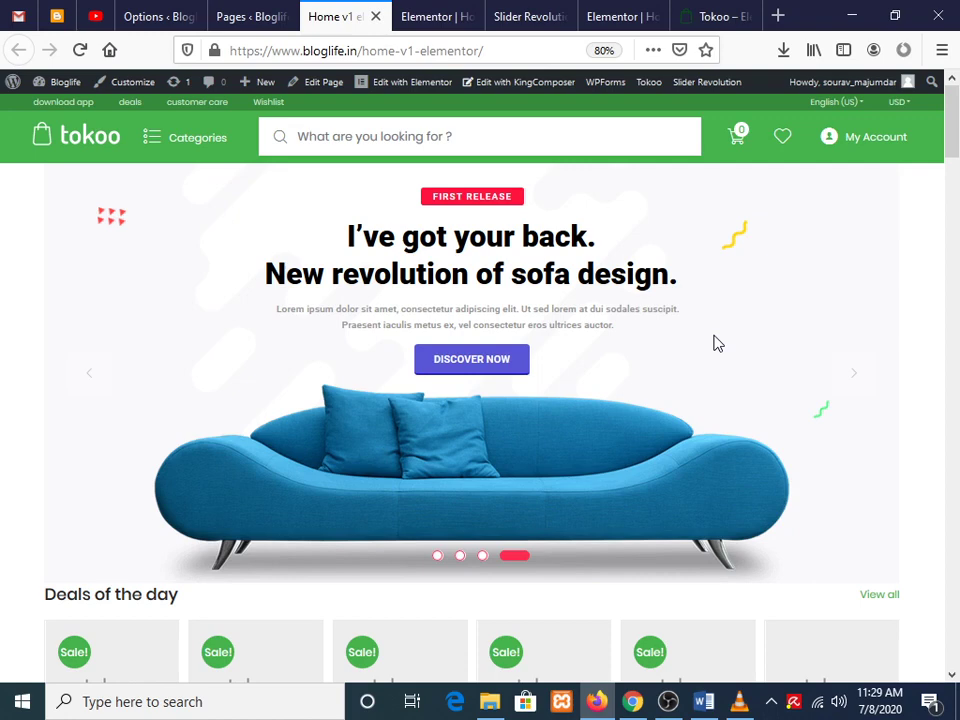
{"action": "left_click", "coordinate": [192, 137]}
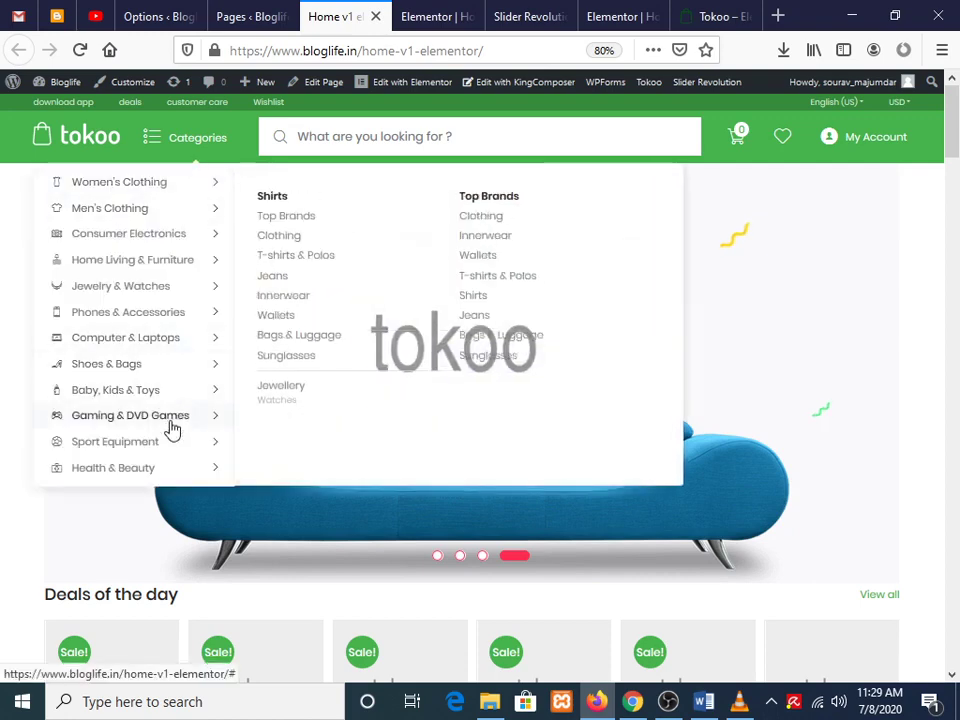
Open the Home v1 page from the pages list in the Elementor editor in a new tab.
{"action": "left_click", "coordinate": [250, 16]}
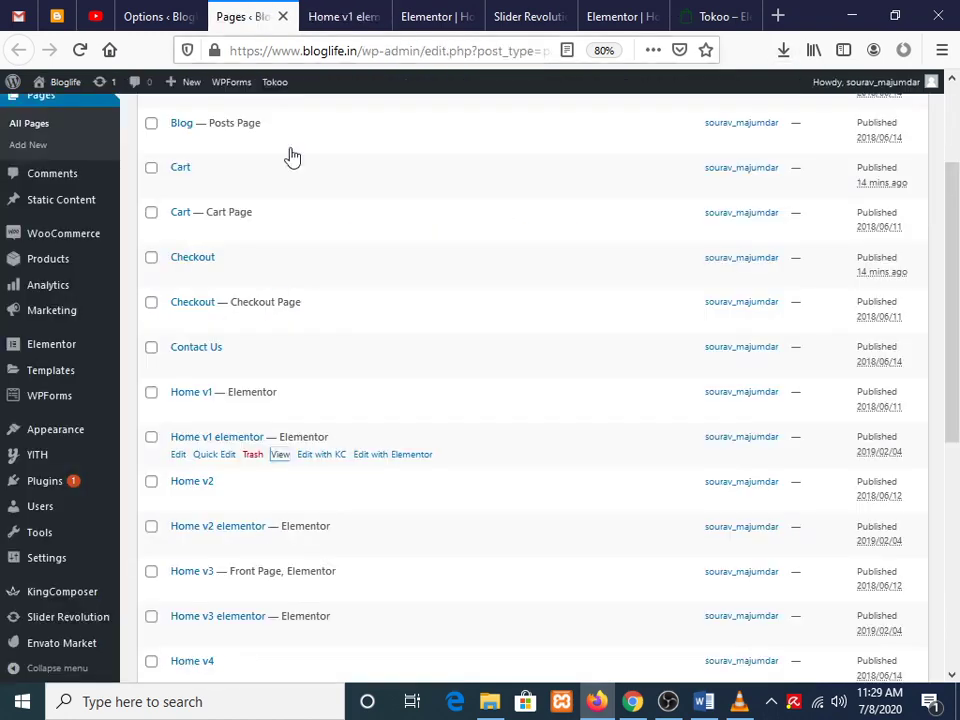
{"action": "scroll", "coordinate": [398, 238], "scroll_direction": "down", "scroll_amount": 2}
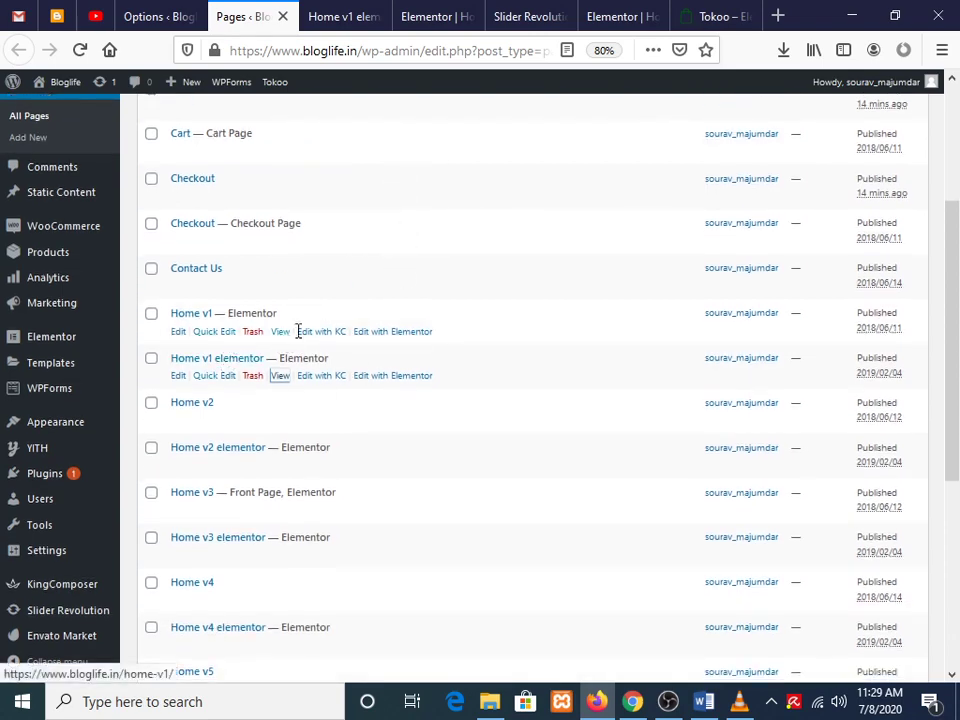
{"action": "right_click", "coordinate": [384, 338]}
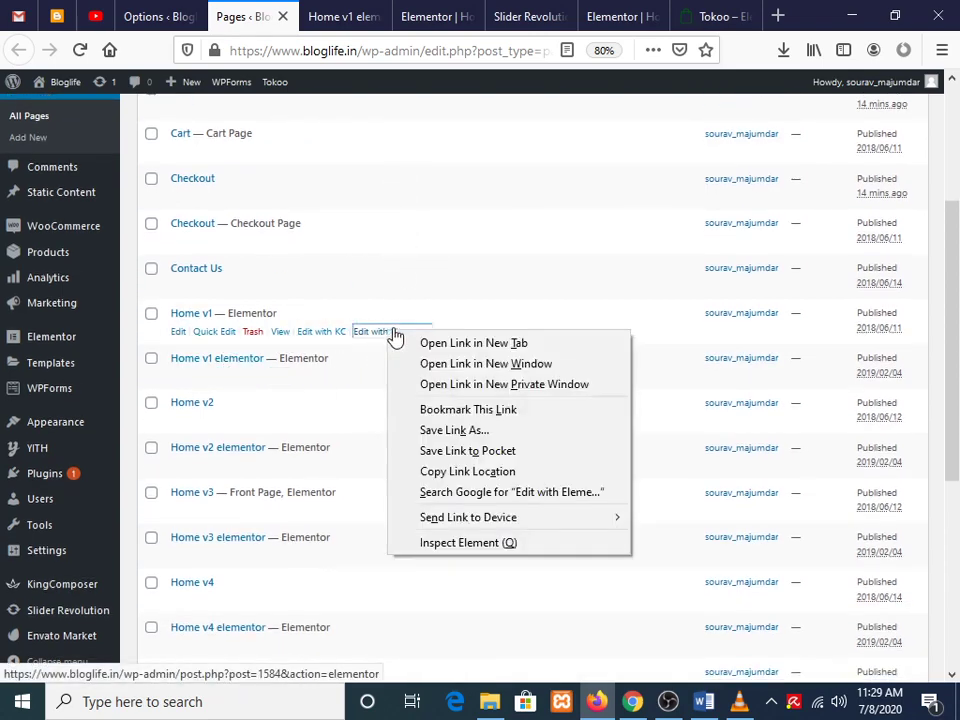
{"action": "left_click", "coordinate": [420, 343]}
{"action": "left_click", "coordinate": [317, 16]}
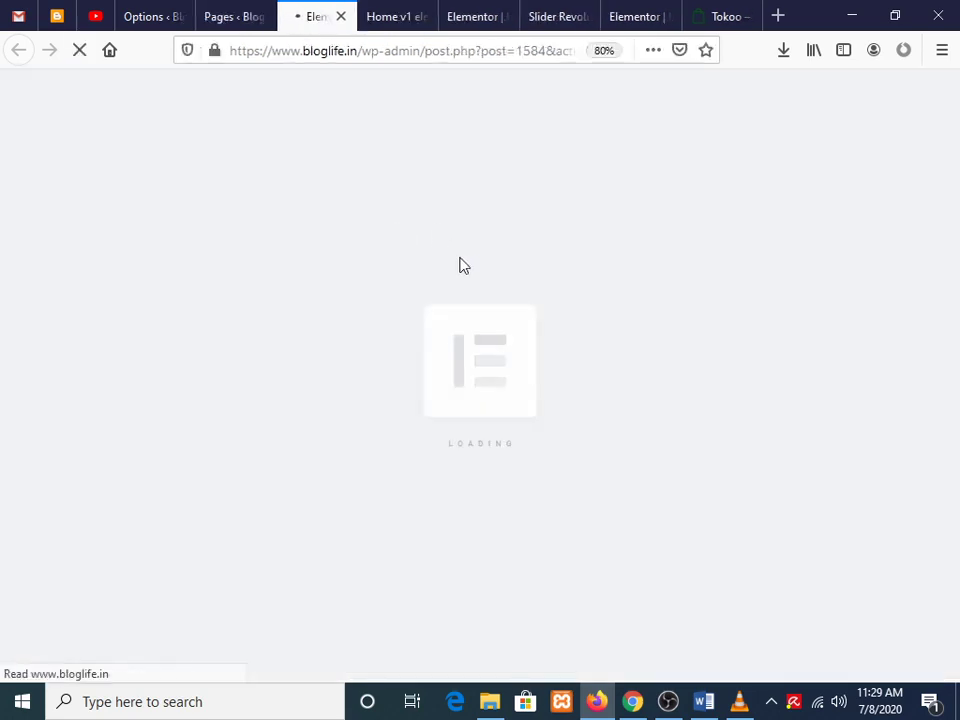
Return to the live Home v1 elementor page and review its product sections and the slider again.
{"action": "left_click", "coordinate": [402, 10]}
{"action": "scroll", "coordinate": [449, 297], "scroll_direction": "down", "scroll_amount": 15}
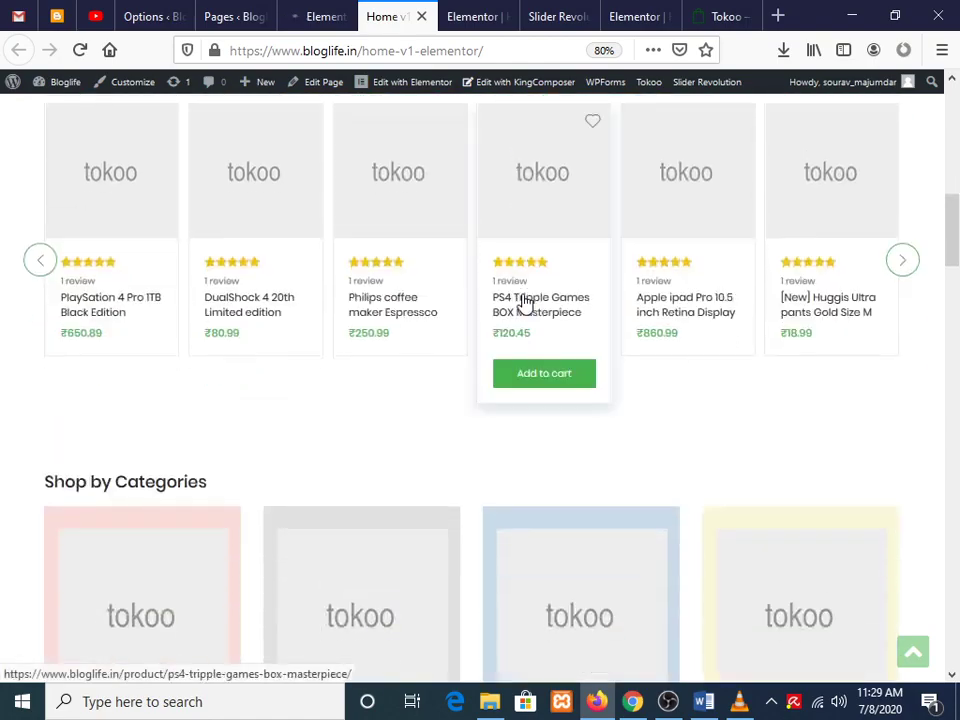
{"action": "scroll", "coordinate": [475, 308], "scroll_direction": "up", "scroll_amount": 15}
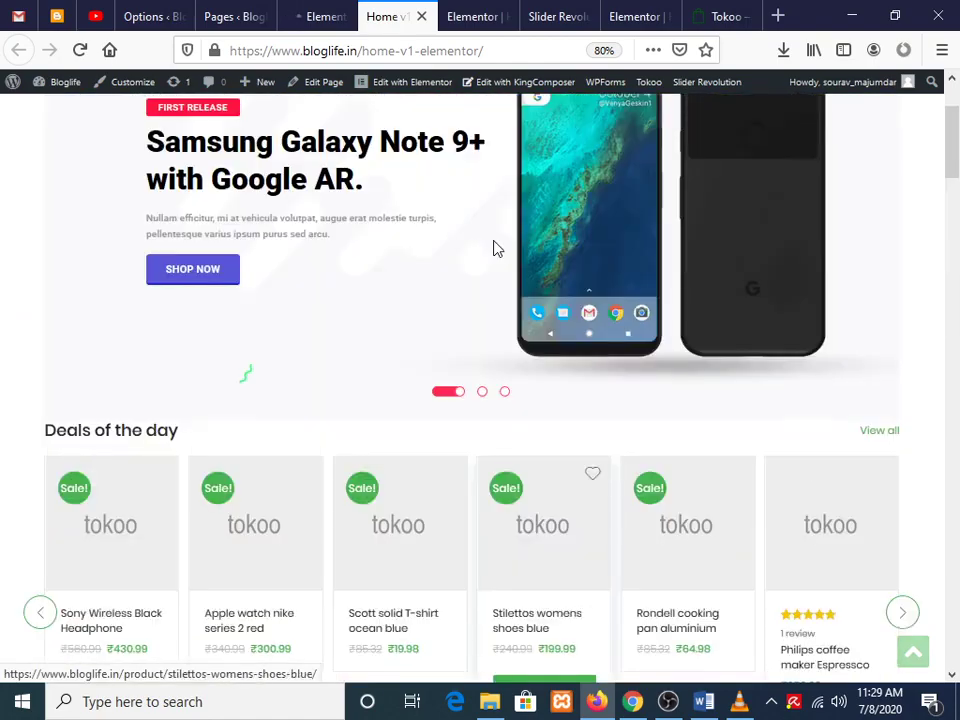
{"action": "scroll", "coordinate": [493, 248], "scroll_direction": "up", "scroll_amount": 2}
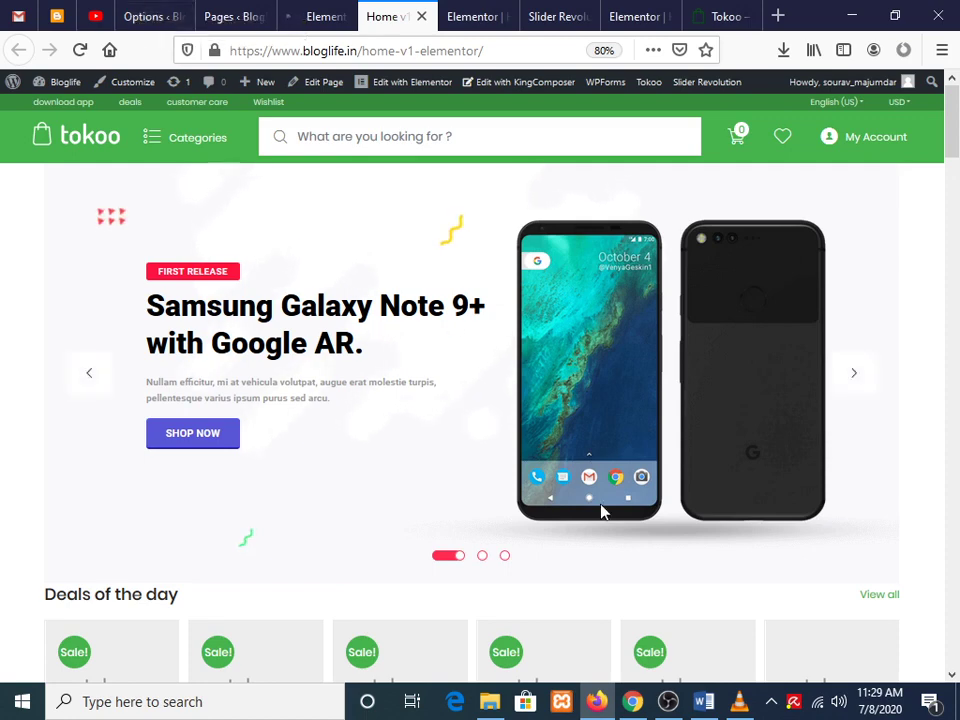
Switch to the Word document and write "Slider link description box" below the "Link description box" line.
{"action": "left_click", "coordinate": [704, 701]}
{"action": "type", "text": "slide"}
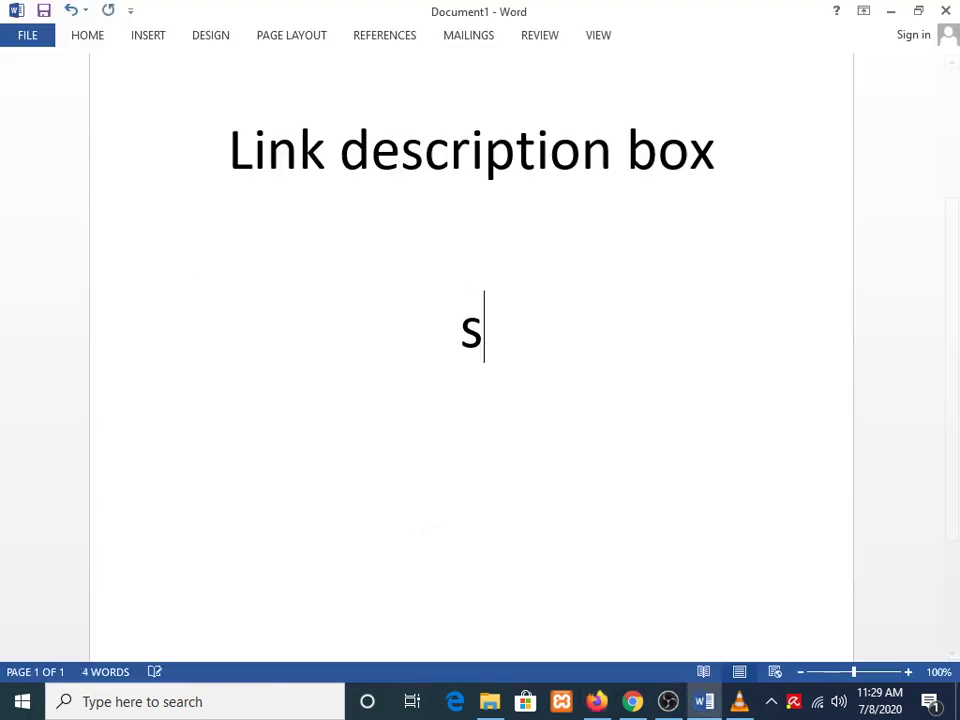
{"action": "type", "text": "r "}
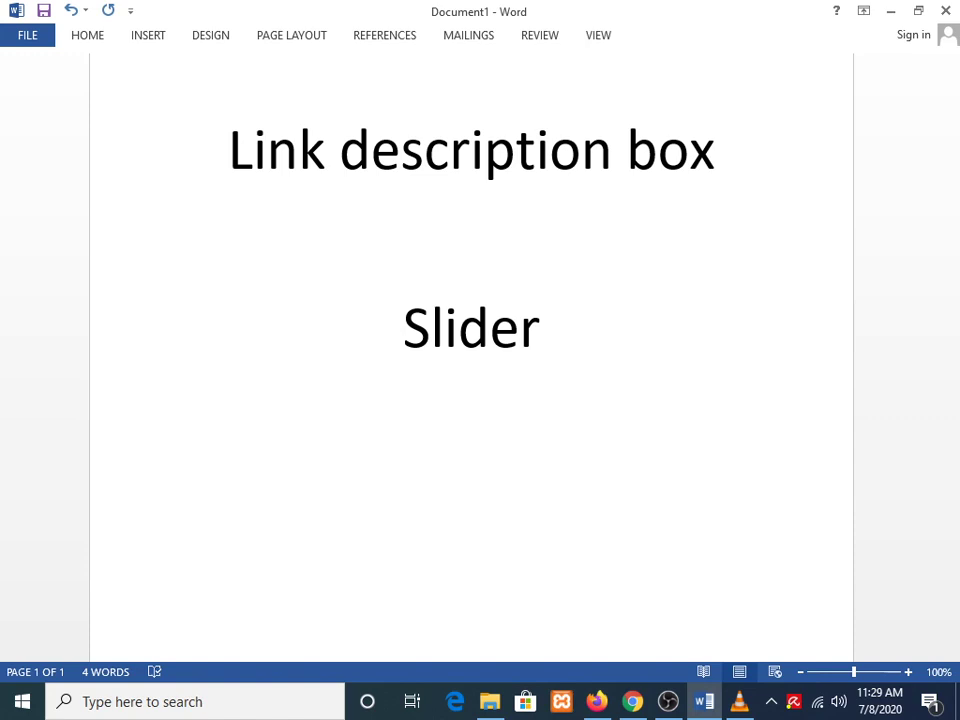
{"action": "type", "text": "link "}
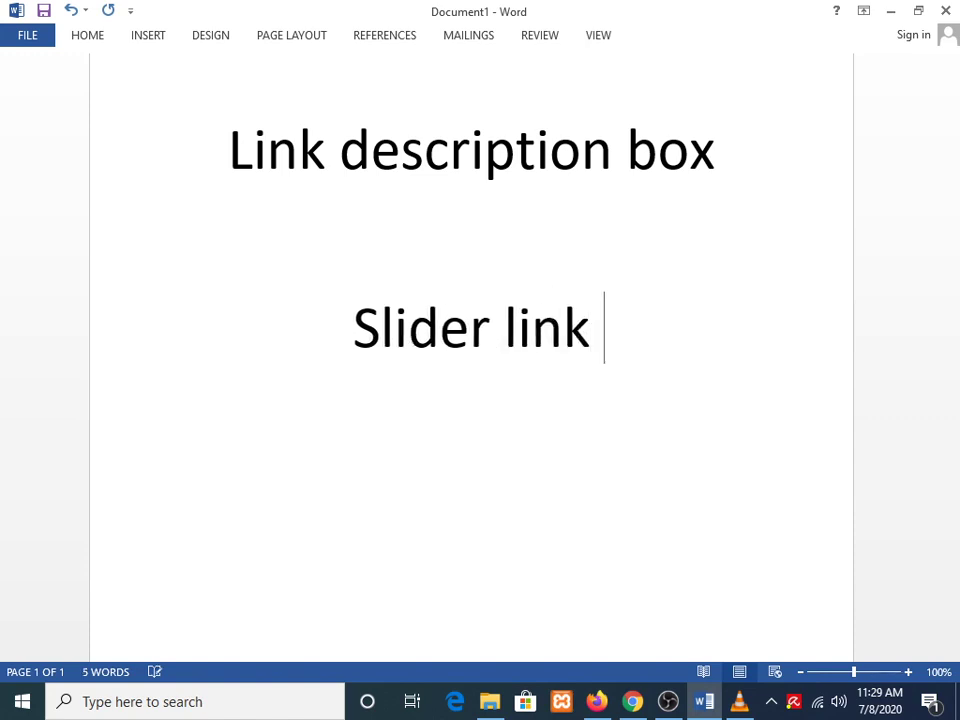
{"action": "type", "text": "des"}
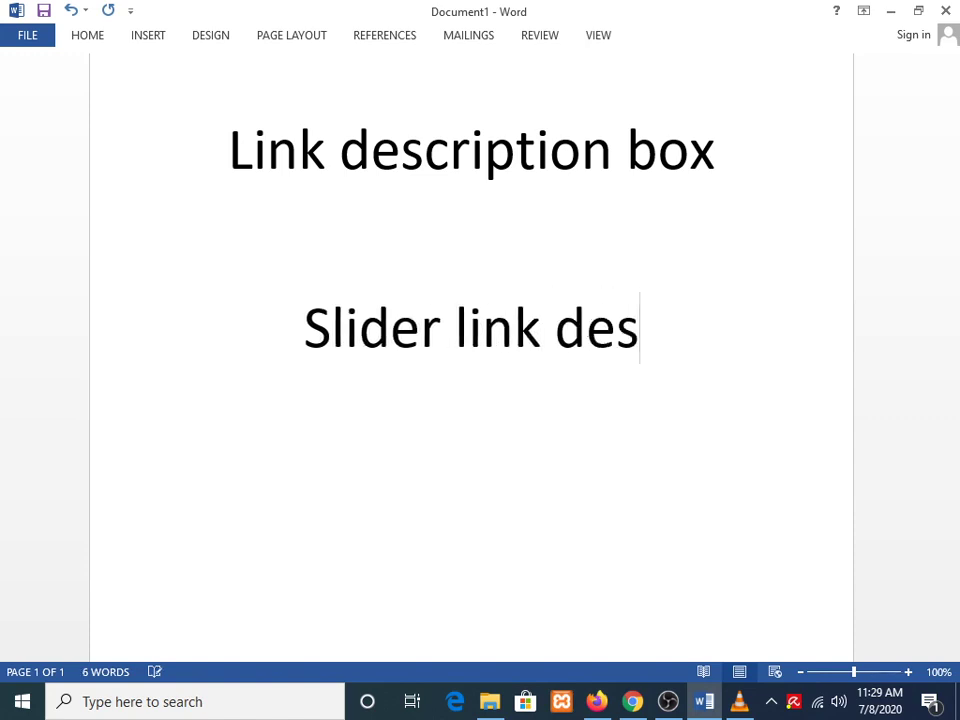
{"action": "type", "text": "cri"}
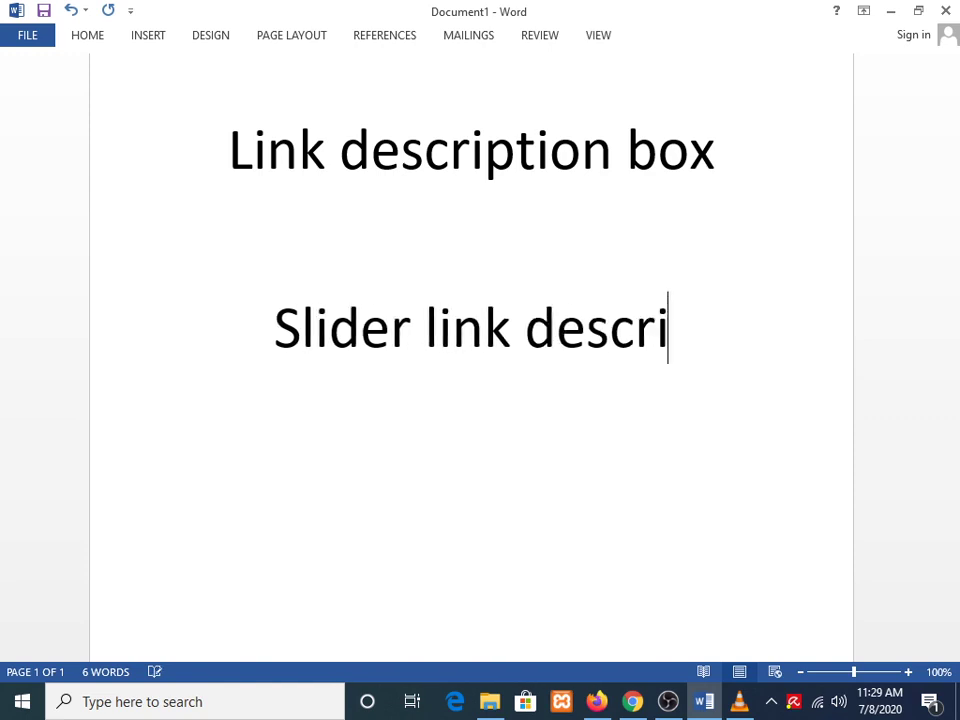
{"action": "type", "text": "p"}
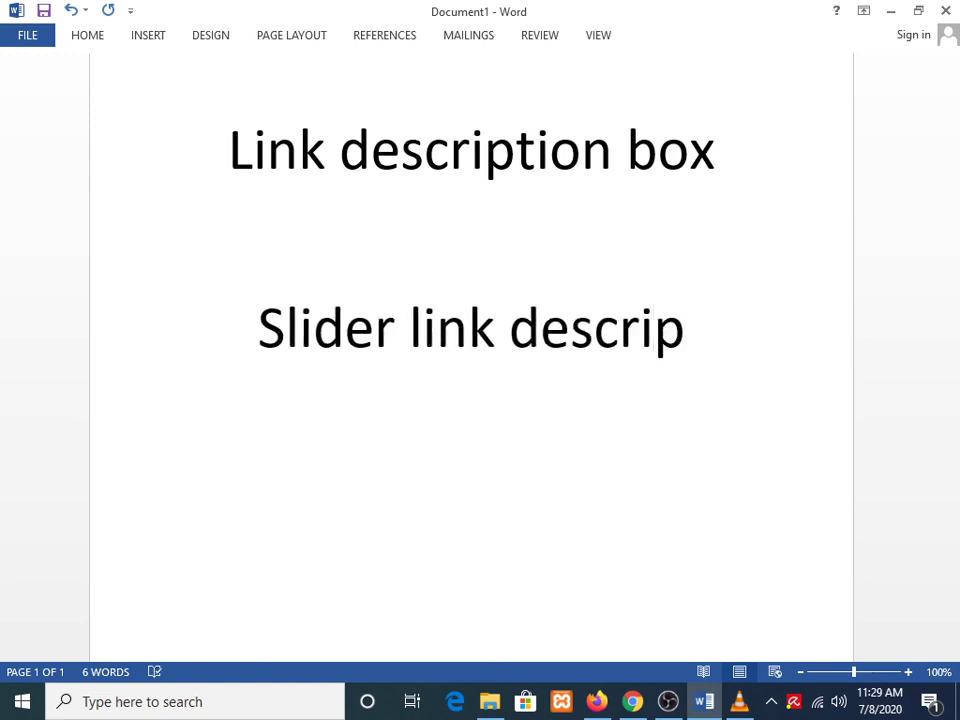
{"action": "type", "text": "tion box"}
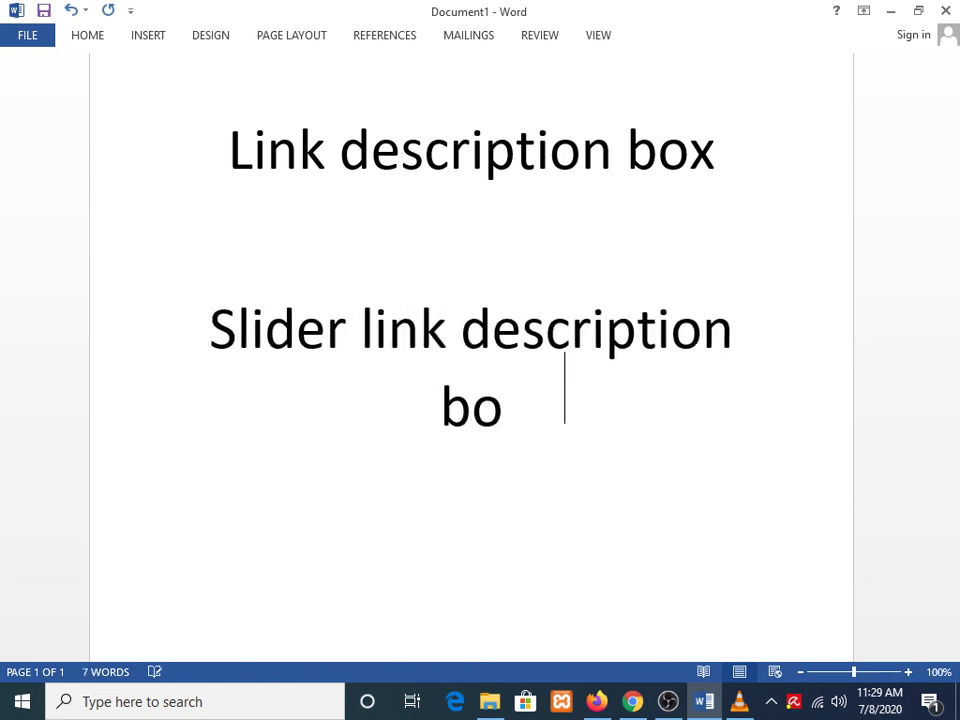